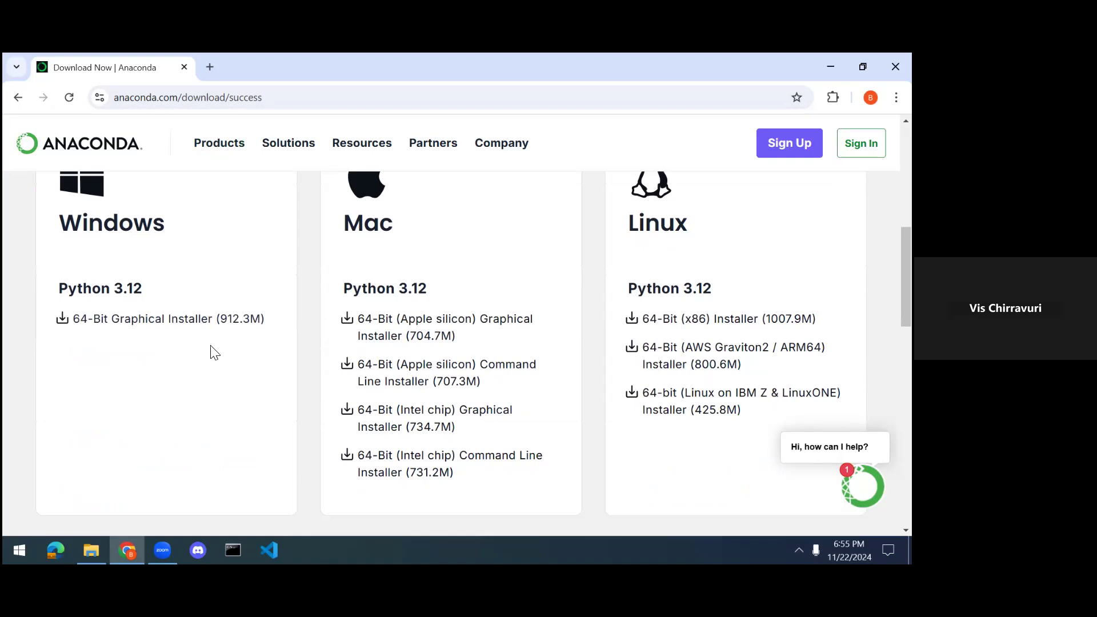
Search the computer for "ana" and launch the Anaconda3-2024.10-1-Windows-x86_64.exe installer
{"action": "scroll", "coordinate": [240, 369], "scroll_direction": "up", "scroll_amount": 1}
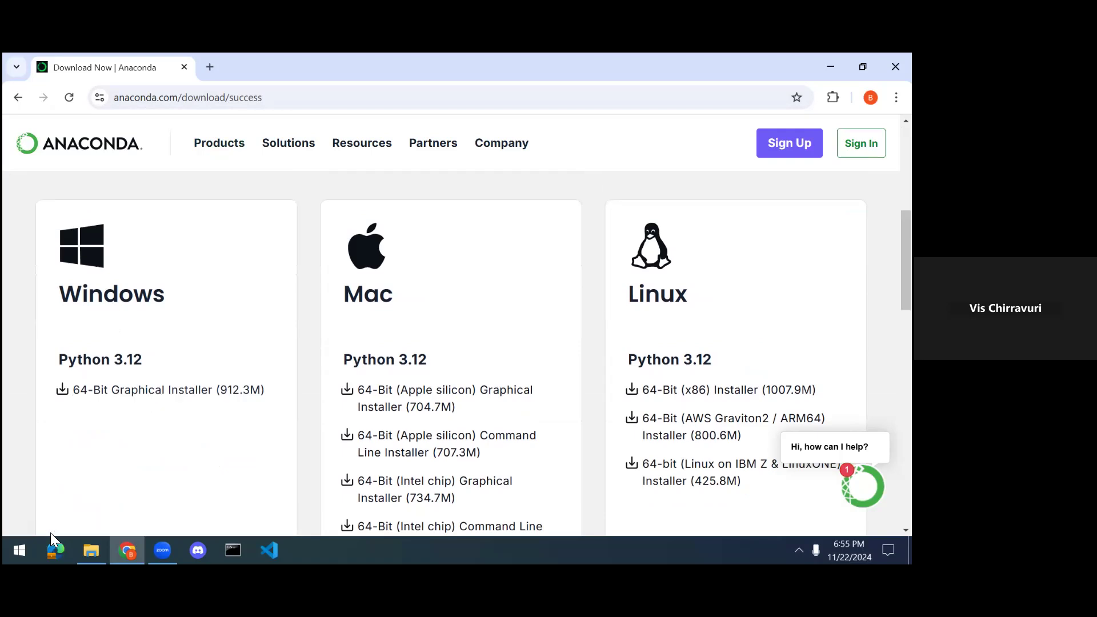
{"action": "key", "text": "super"}
{"action": "type", "text": "ana"}
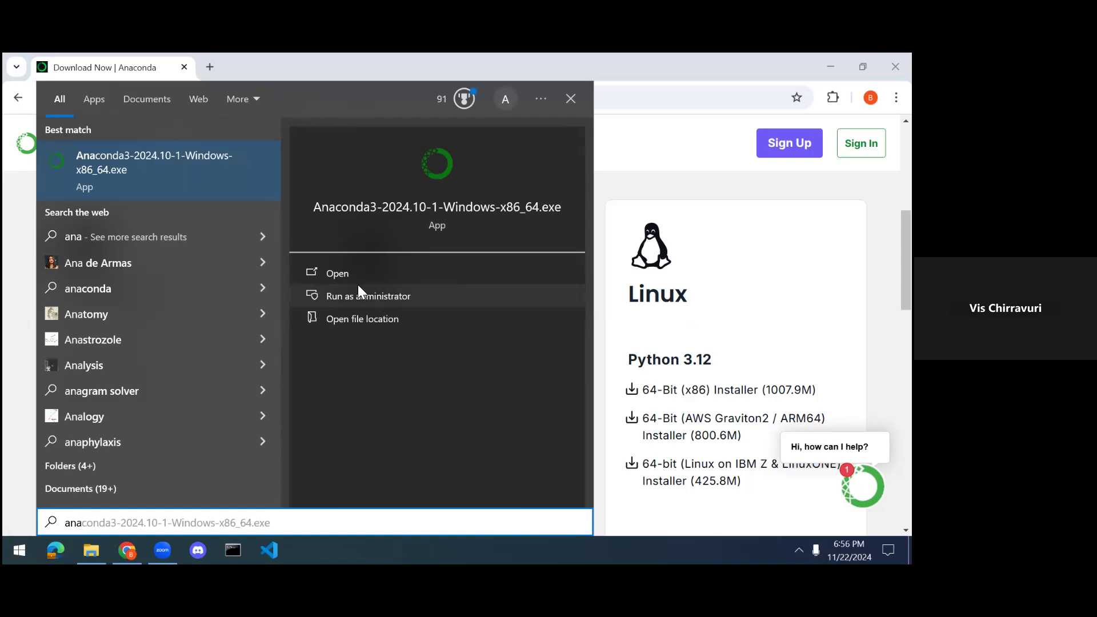
{"action": "left_click", "coordinate": [336, 273]}
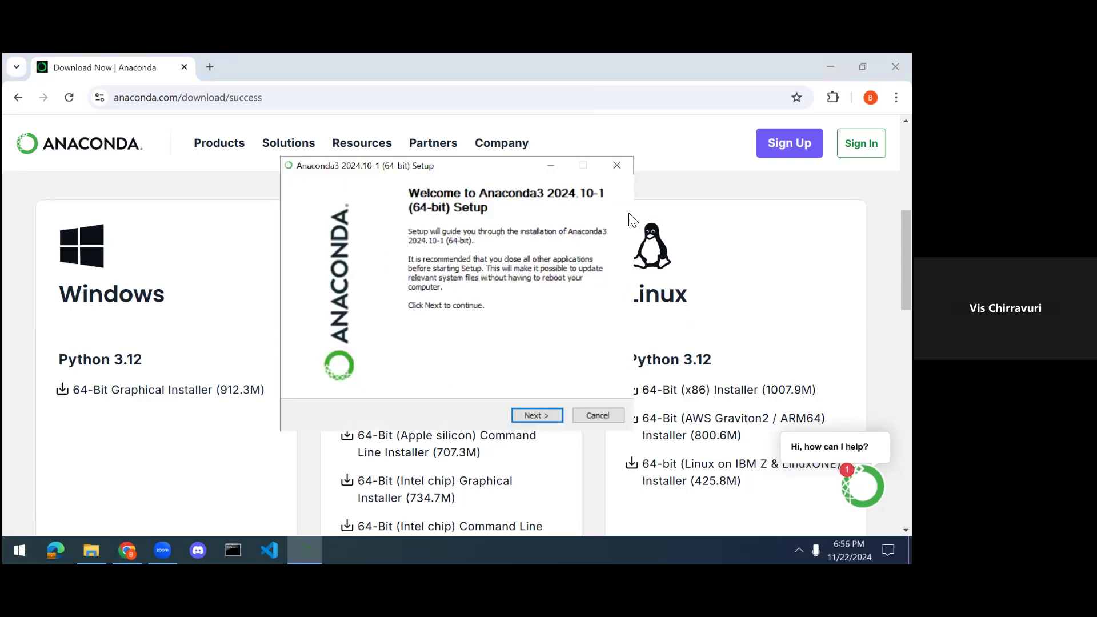
Accept the Anaconda license agreement and choose the Just Me installation type
{"action": "left_click", "coordinate": [537, 415]}
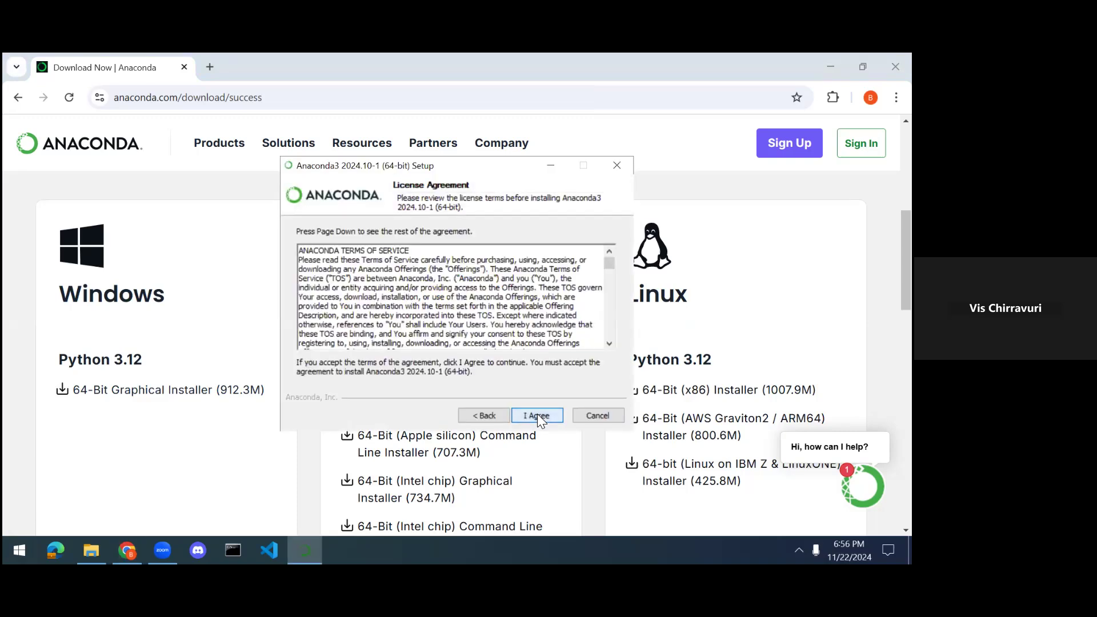
{"action": "left_click", "coordinate": [537, 416]}
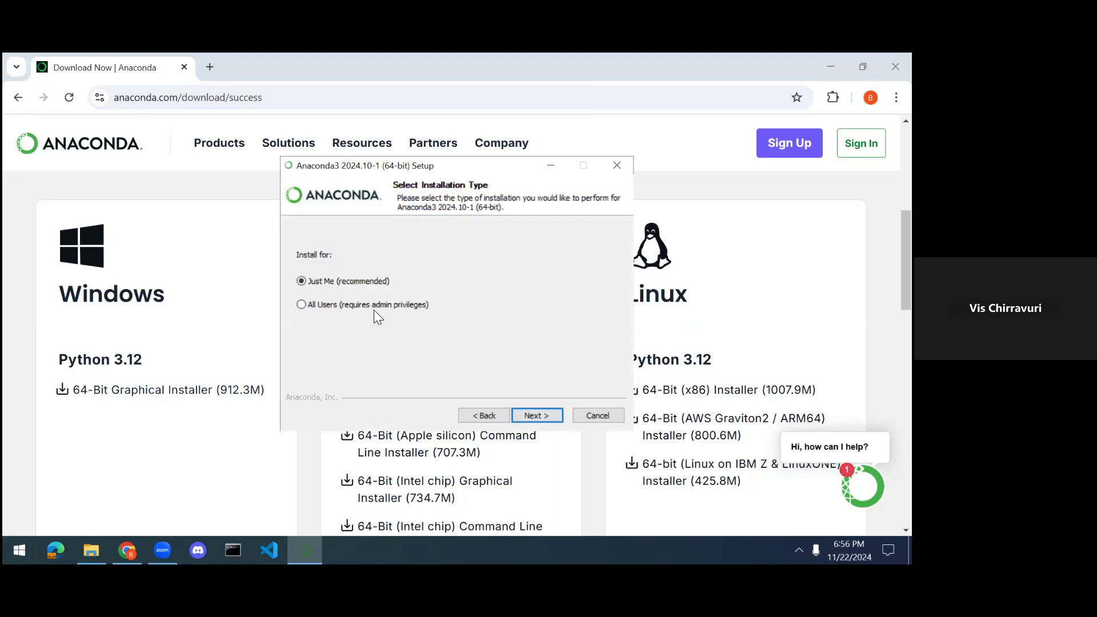
{"action": "left_click", "coordinate": [536, 416]}
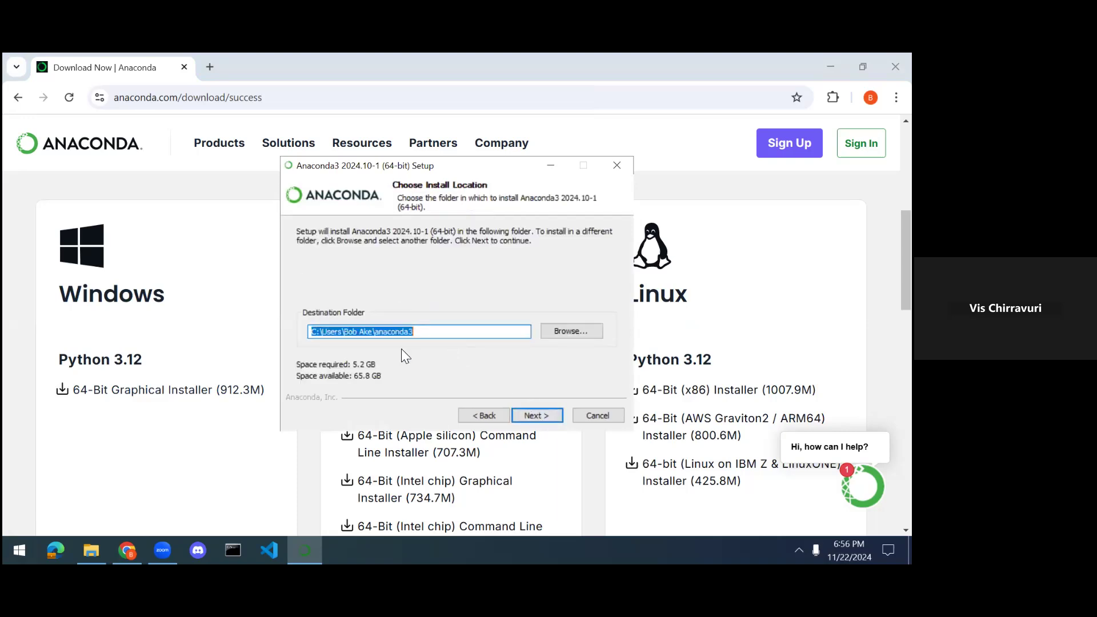
Set the installer's destination folder to C:\anaconda3 and continue to the advanced installation options
{"action": "left_click", "coordinate": [375, 333]}
{"action": "key", "text": "ctrl+shift+Left"}
{"action": "key", "text": "ctrl+shift+Left"}
{"action": "key", "text": "ctrl+shift+Left"}
{"action": "key", "text": "BackSpace"}
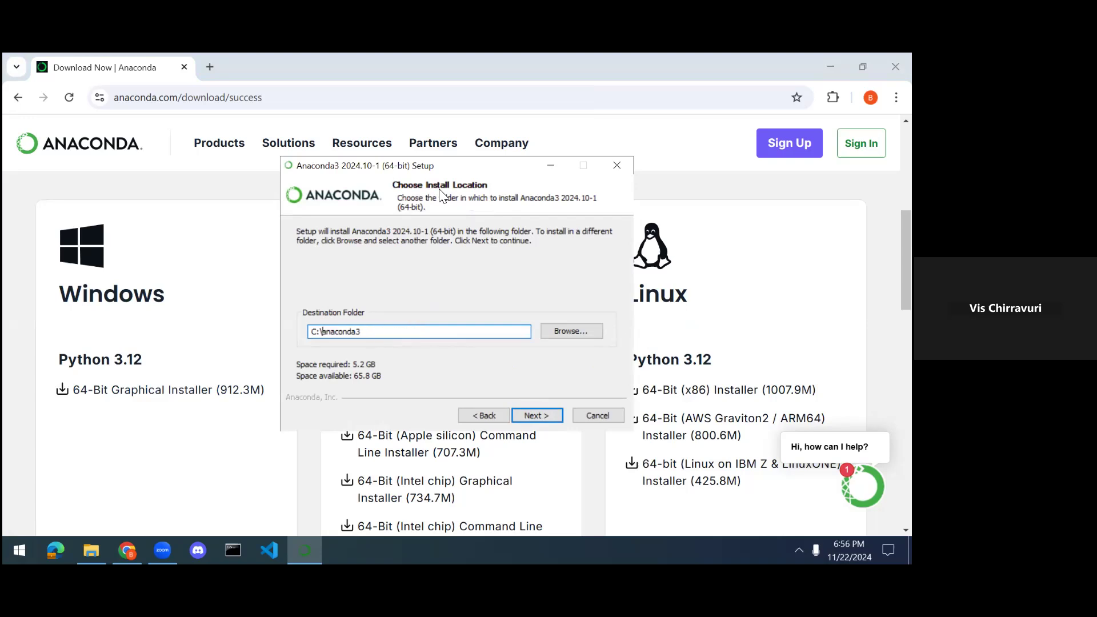
{"action": "left_click", "coordinate": [357, 333]}
{"action": "left_click", "coordinate": [534, 421]}
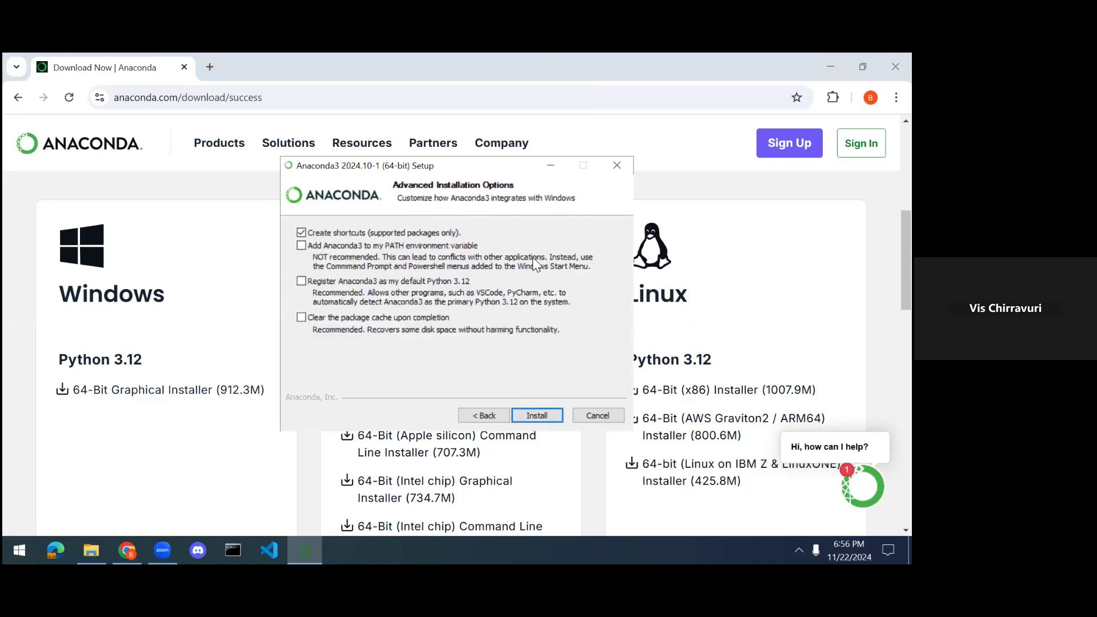
Enable adding Anaconda3 to the PATH environment variable, start the installation and show its details
{"action": "left_click", "coordinate": [353, 247]}
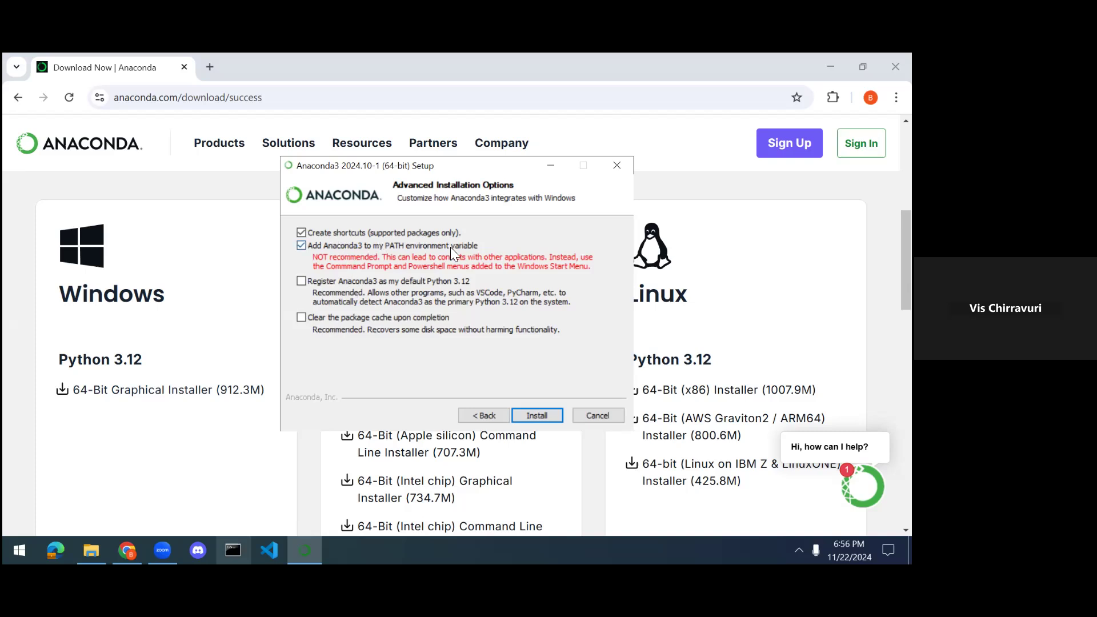
{"action": "left_click", "coordinate": [544, 410]}
{"action": "left_click", "coordinate": [331, 265]}
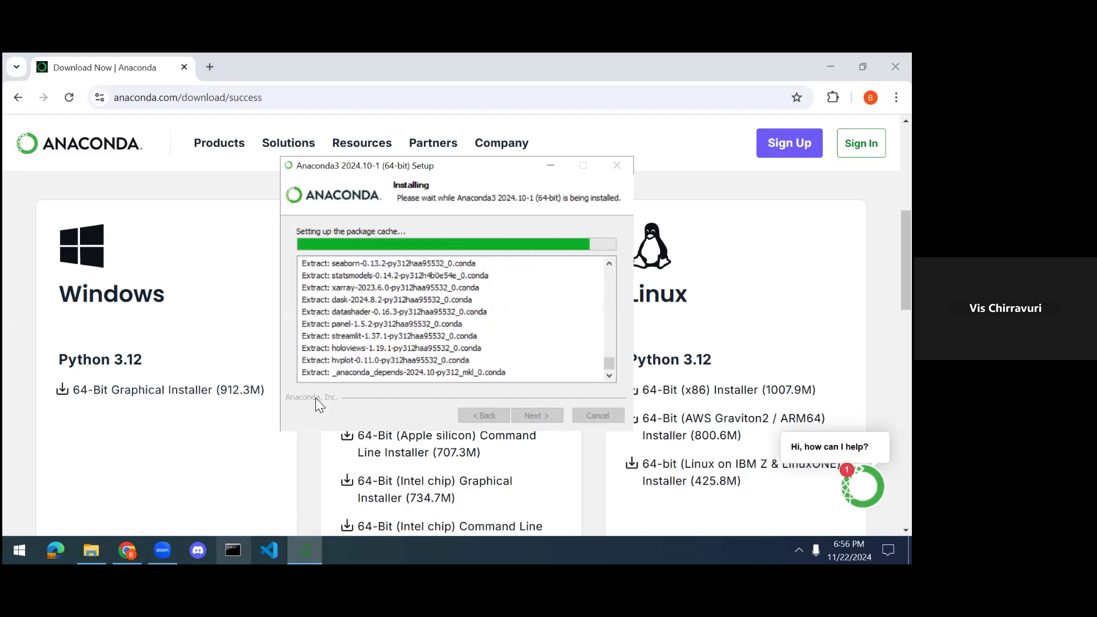
Check the C:\anaconda3 folder in File Explorer and the installer's progress while the installation runs
{"action": "left_click", "coordinate": [91, 550]}
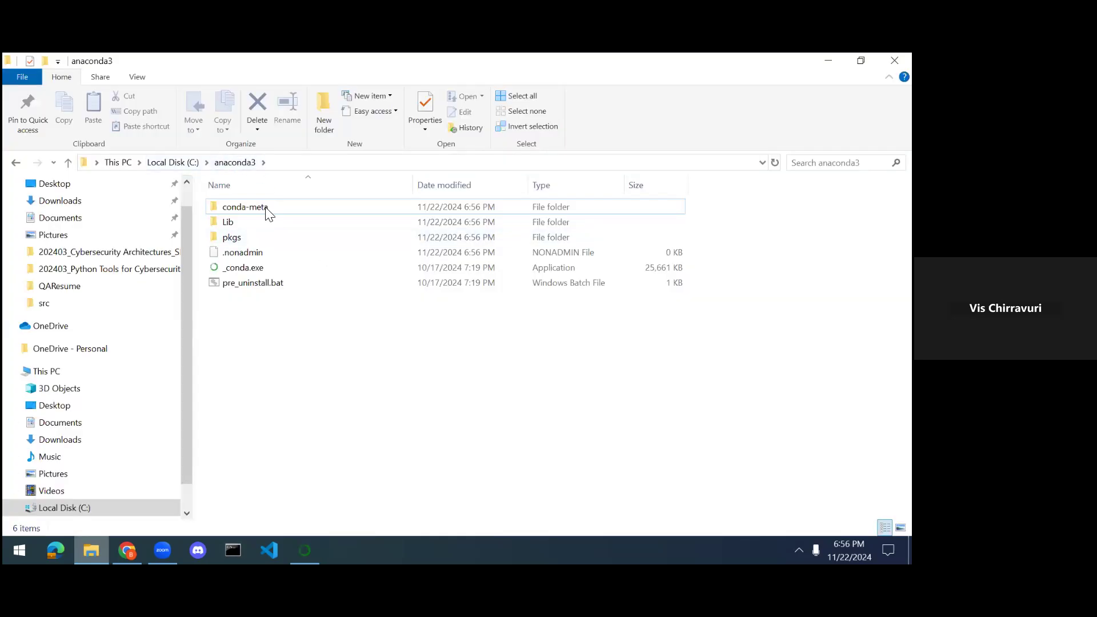
{"action": "left_click", "coordinate": [305, 550]}
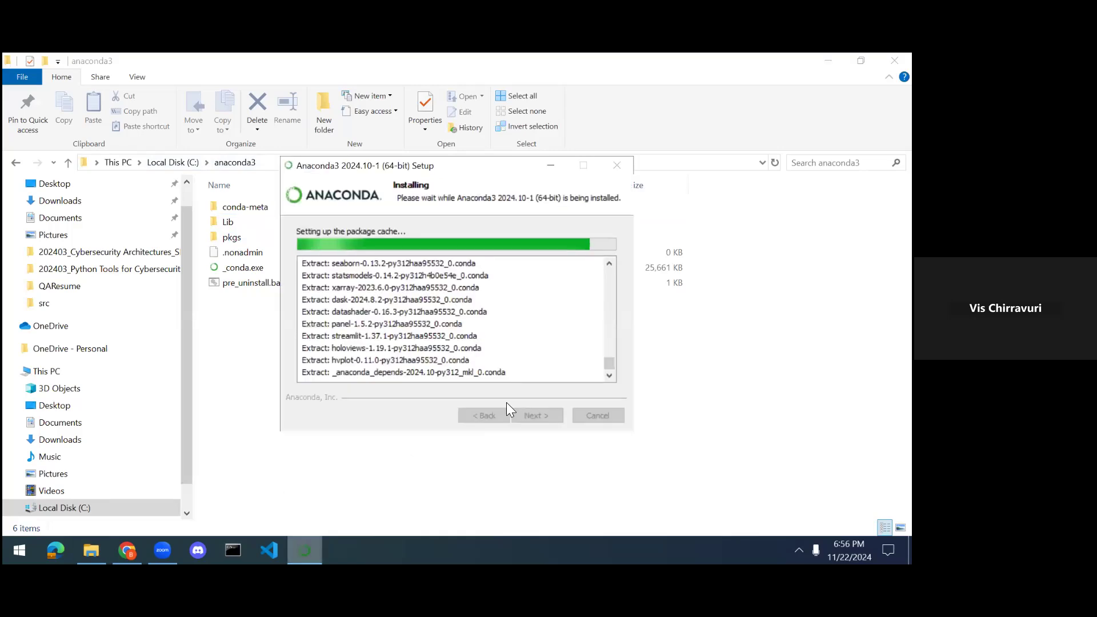
{"action": "left_click", "coordinate": [192, 379]}
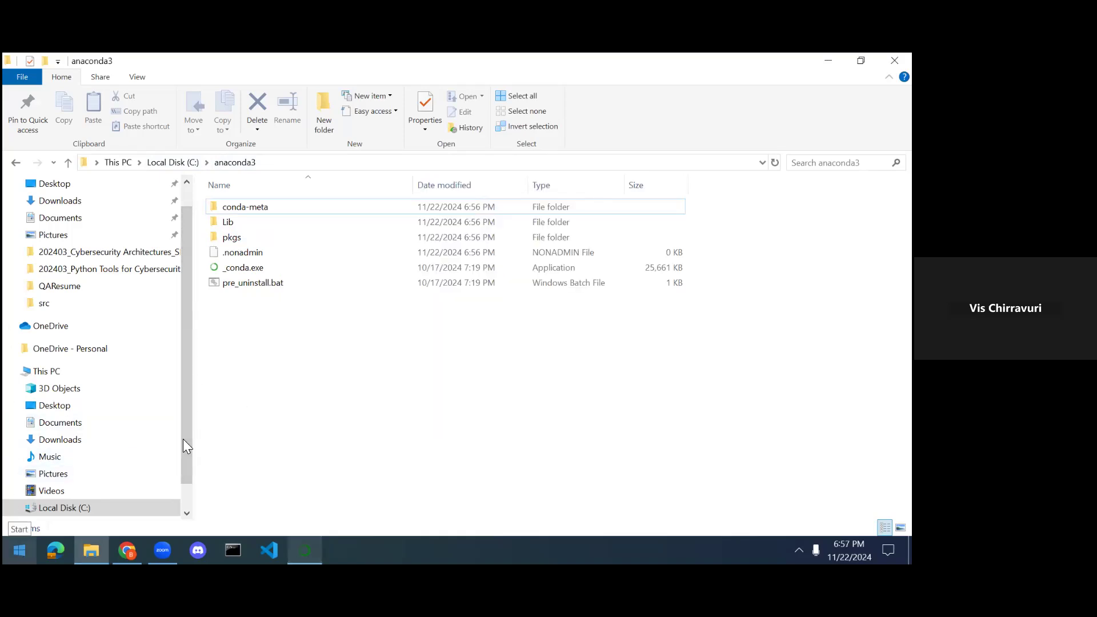
Switch to Command Prompt and create a folder named test in the user's home directory
{"action": "left_click", "coordinate": [233, 550]}
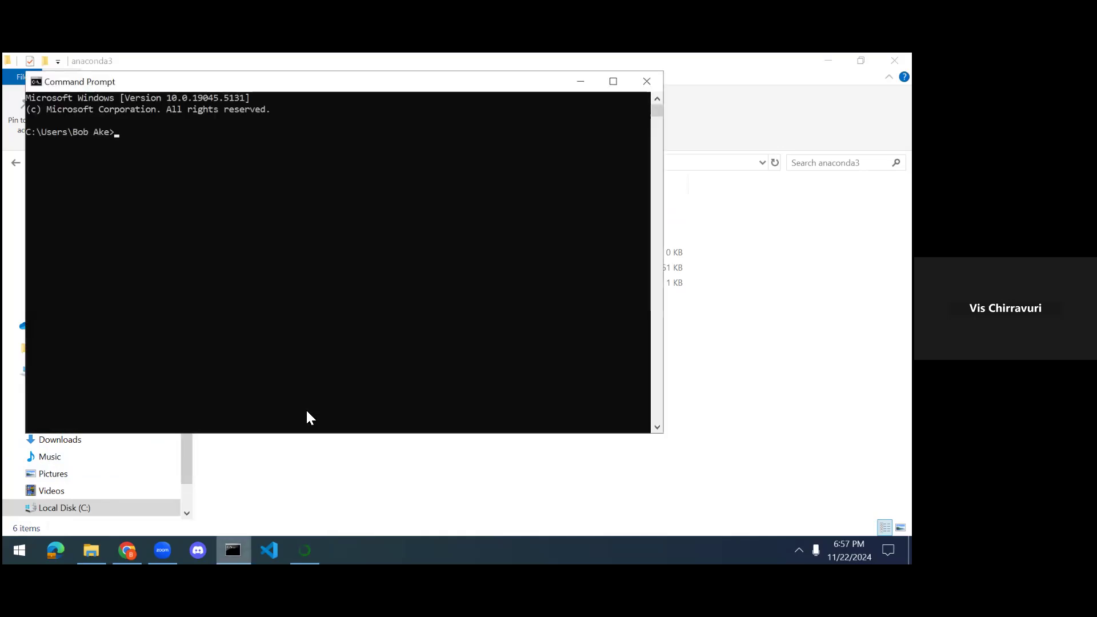
{"action": "type", "text": "mkdir test"}
{"action": "key", "text": "Return"}
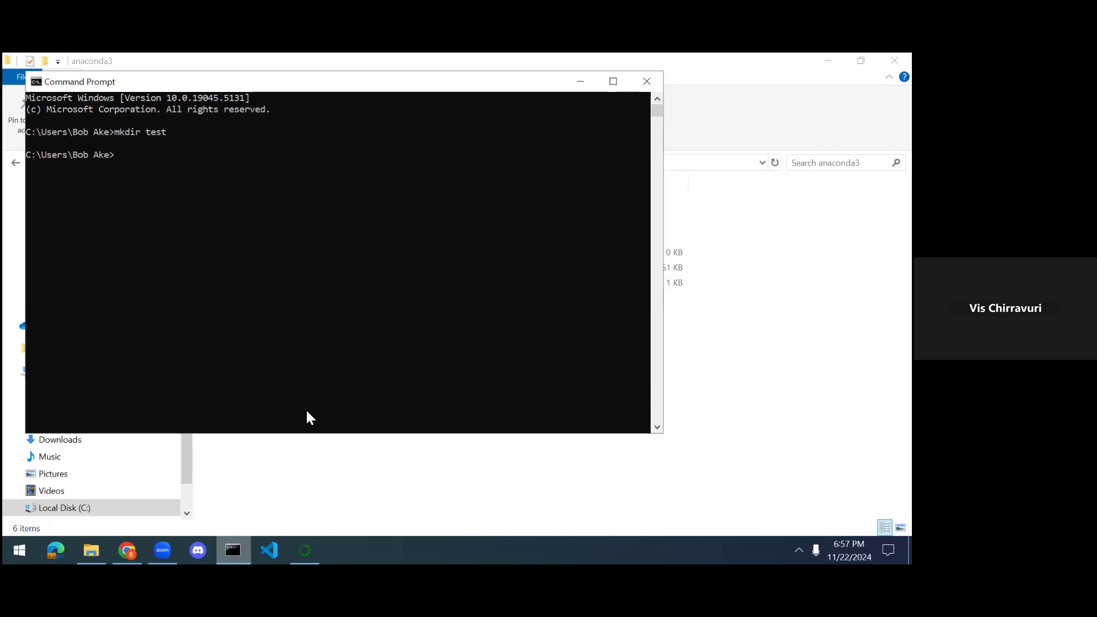
List the home directory's contents with dir and highlight the test folder in the listing
{"action": "type", "text": "cd"}
{"action": "key", "text": "BackSpace"}
{"action": "key", "text": "BackSpace"}
{"action": "key", "text": "BackSpace"}
{"action": "type", "text": "dir"}
{"action": "key", "text": "Return"}
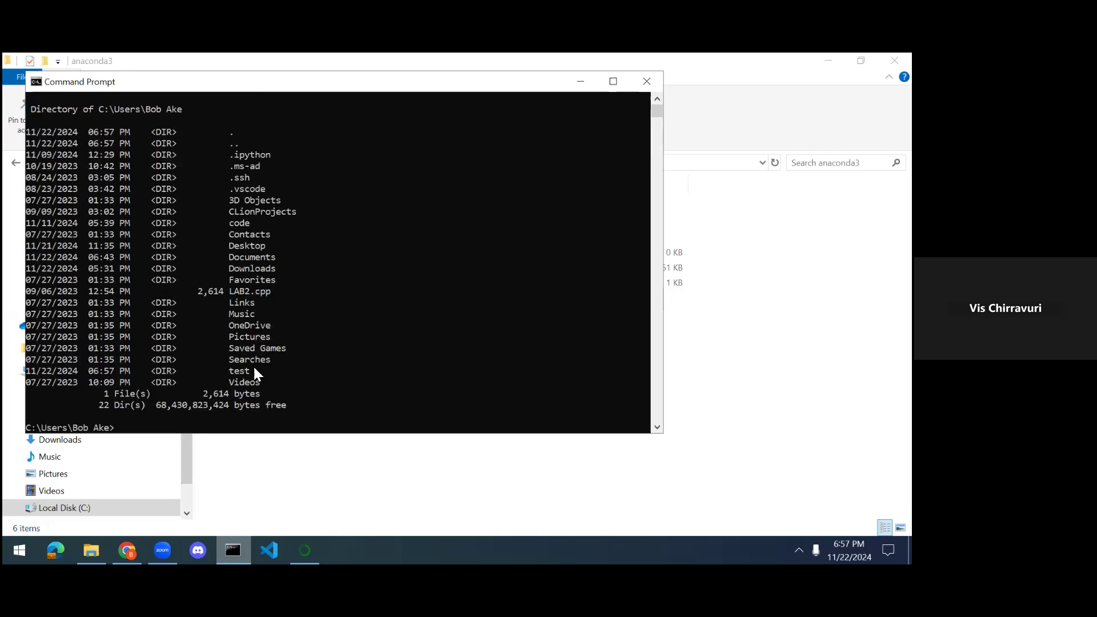
{"action": "double_click", "coordinate": [240, 371]}
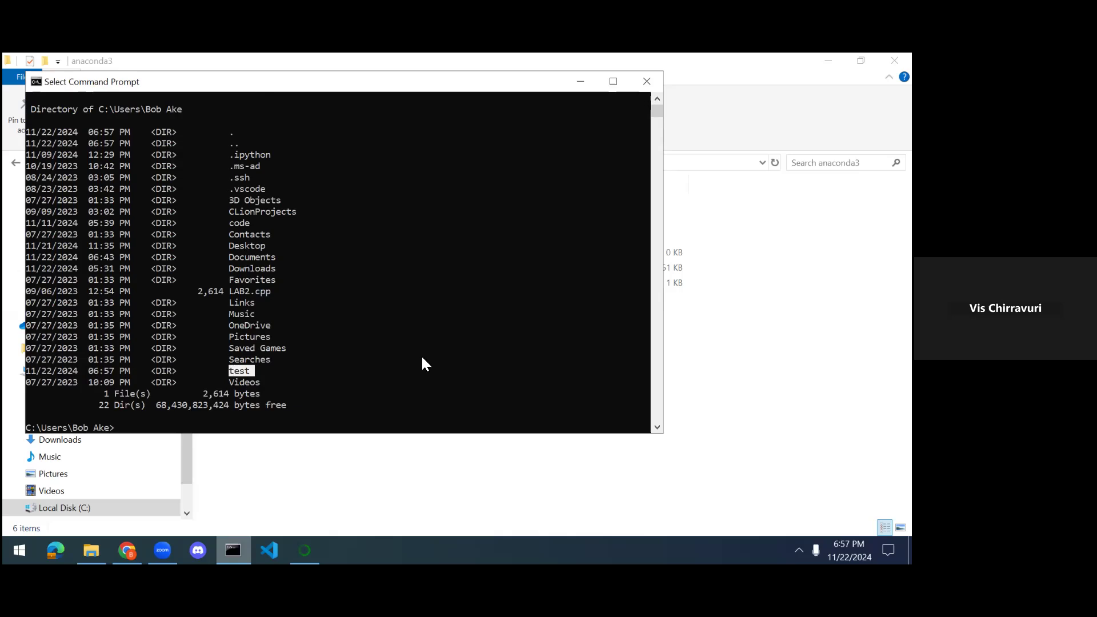
{"action": "key", "text": "ctrl+c"}
Run "mkdir test hi" to demonstrate a folder name containing a space without quotes
{"action": "type", "text": "mki"}
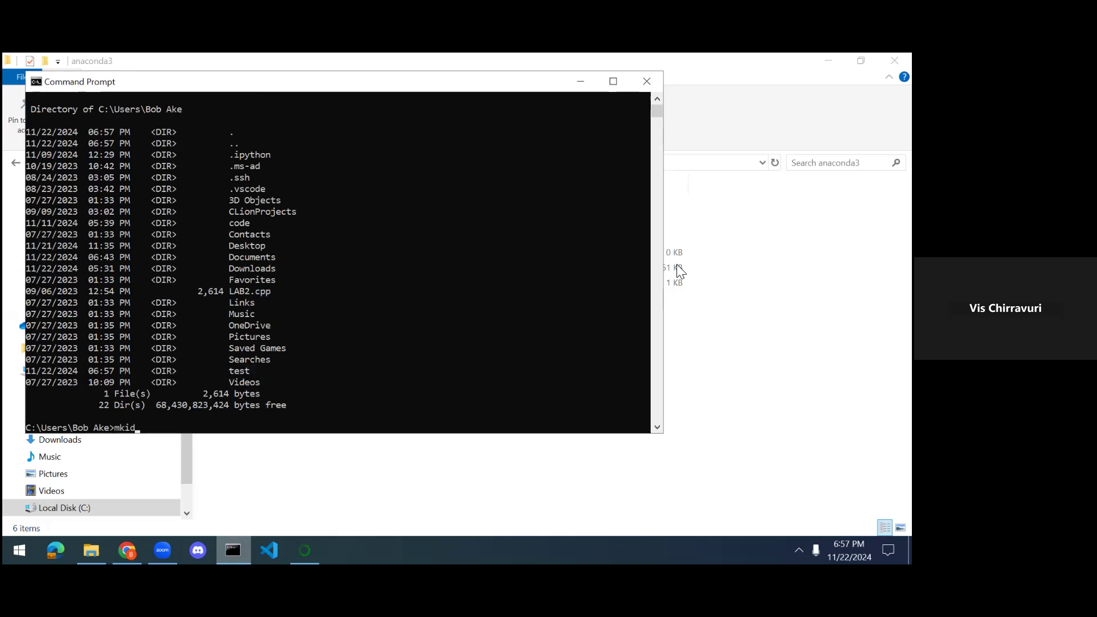
{"action": "key", "text": "BackSpace"}
{"action": "type", "text": "dir test hi"}
{"action": "left_click_drag", "start_coordinate": [111, 429], "coordinate": [170, 433]}
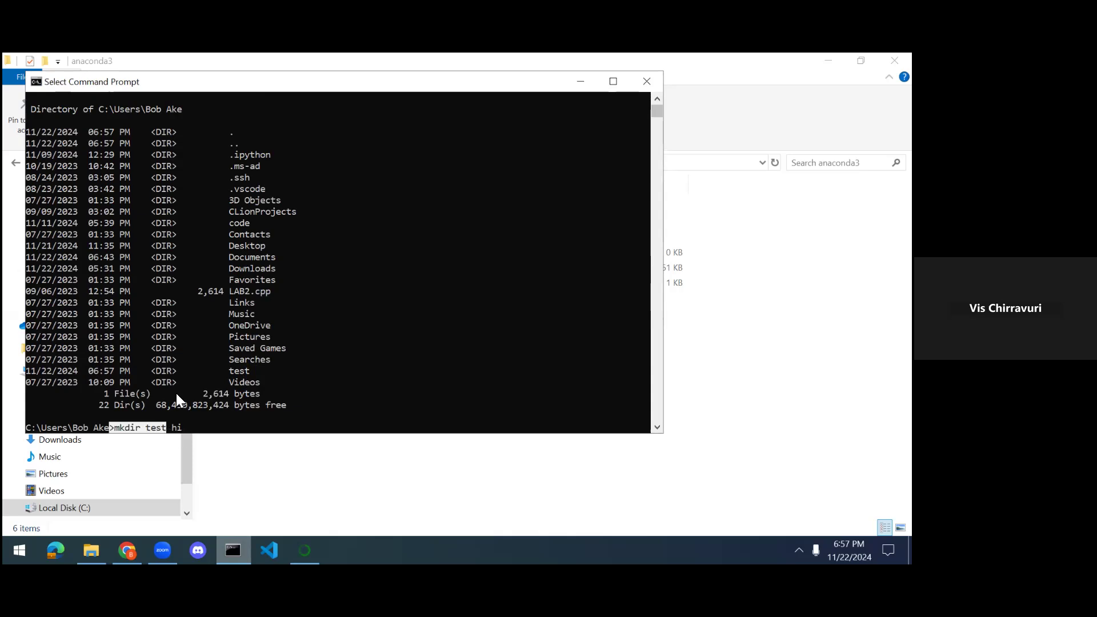
{"action": "left_click", "coordinate": [280, 416]}
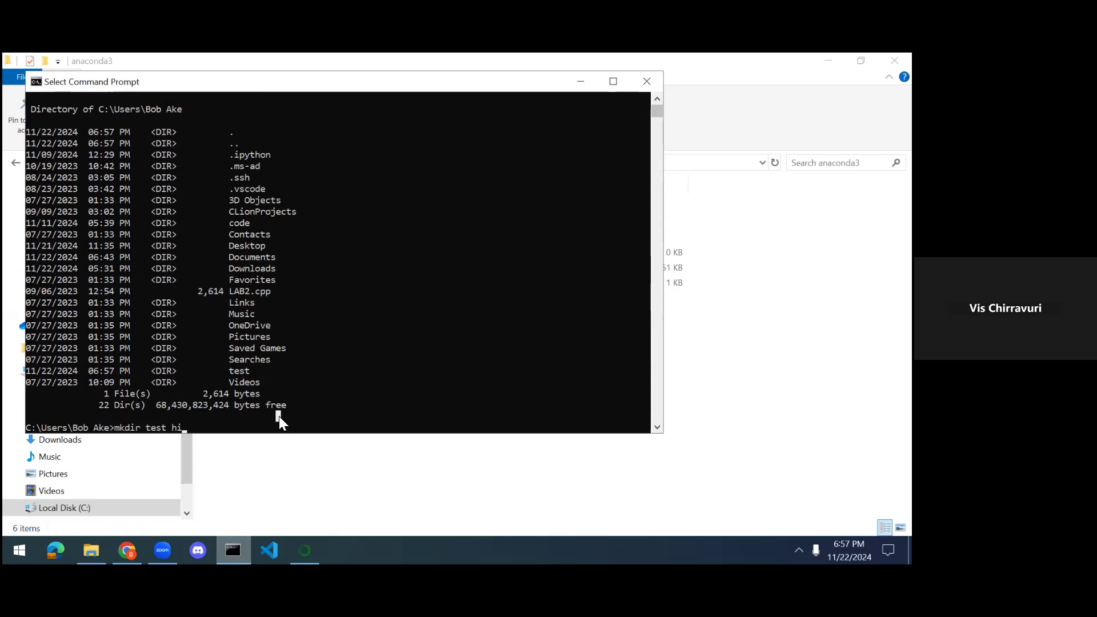
{"action": "key", "text": "Escape"}
{"action": "left_click", "coordinate": [286, 412]}
{"action": "key", "text": "Escape"}
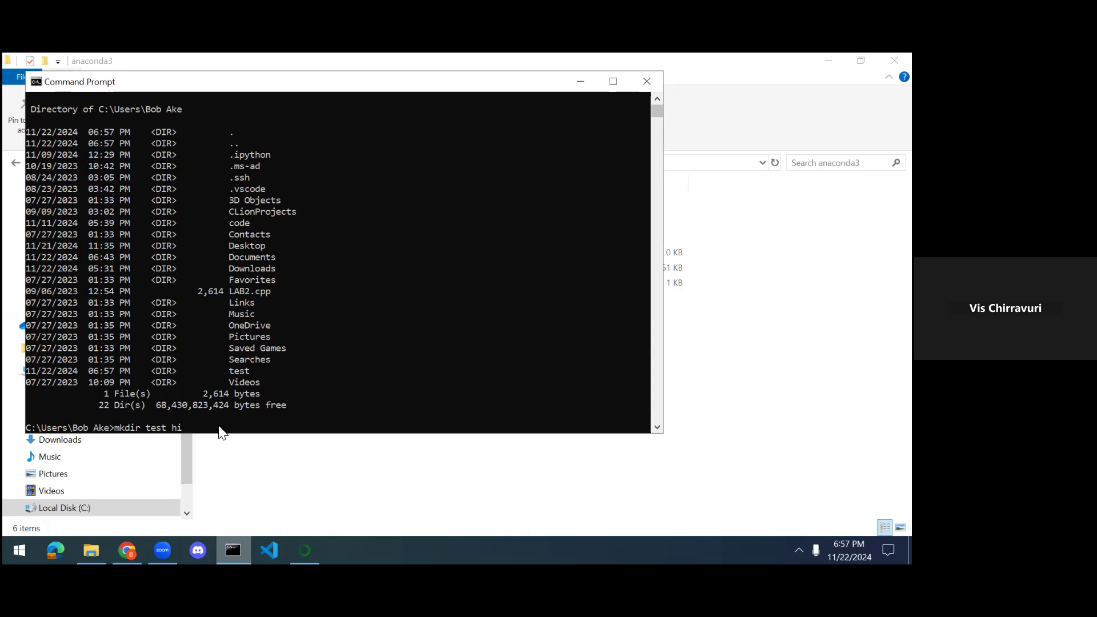
{"action": "key", "text": "Return"}
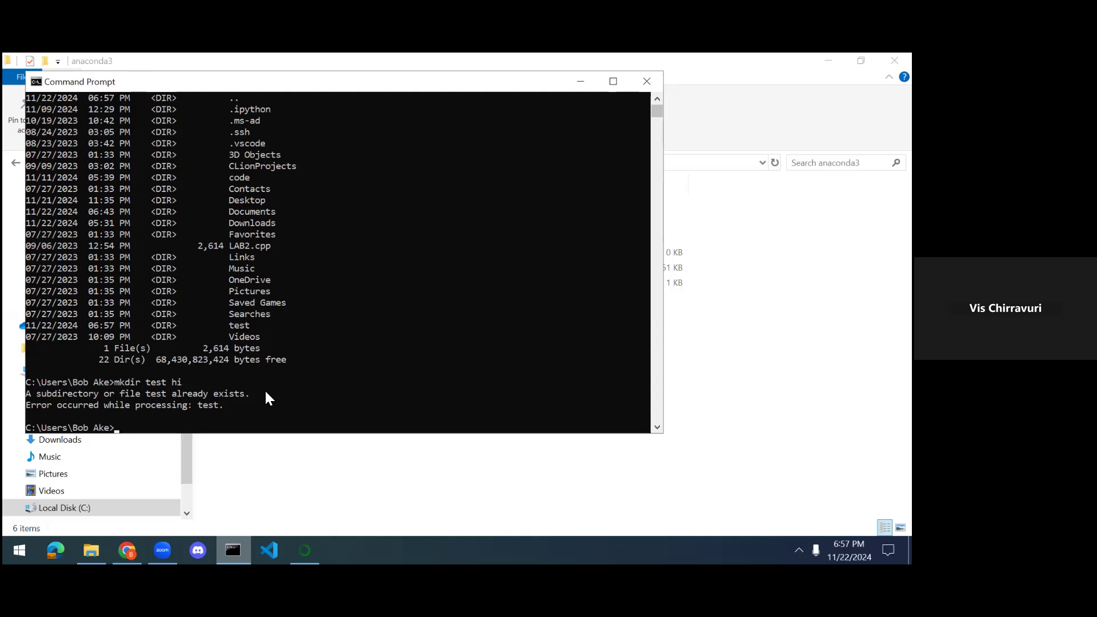
Create a folder named testhi and list the home directory's contents with dir
{"action": "type", "text": "mkdir testhi"}
{"action": "key", "text": "Return"}
{"action": "type", "text": "dir"}
{"action": "key", "text": "Return"}
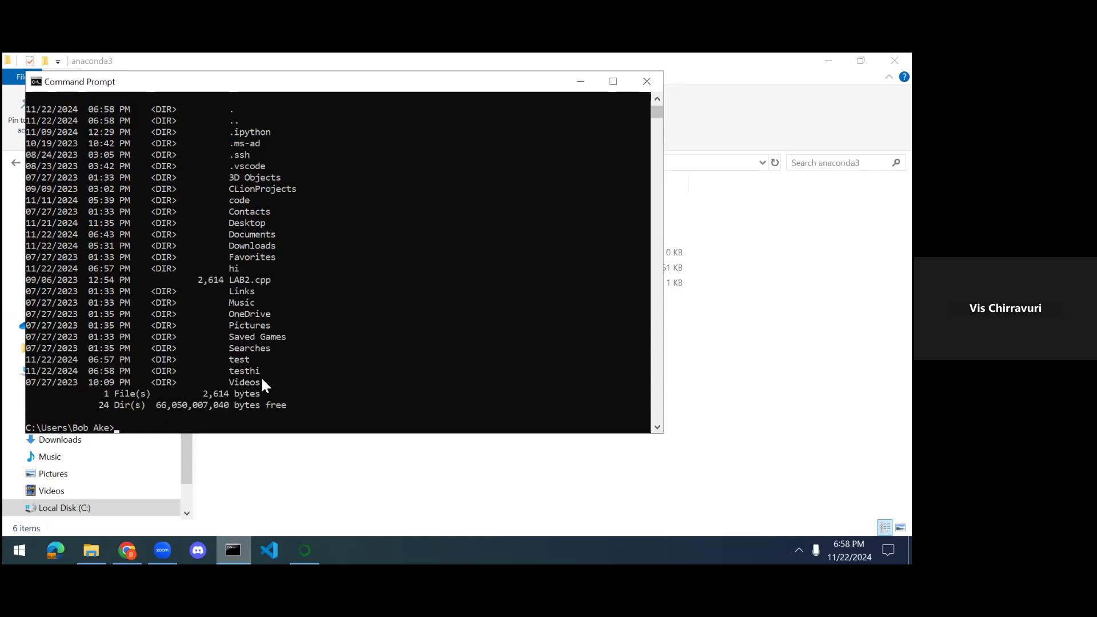
Highlight the testhi entry in the directory listing, clear the selection and close Command Prompt
{"action": "left_click_drag", "start_coordinate": [230, 369], "coordinate": [255, 370]}
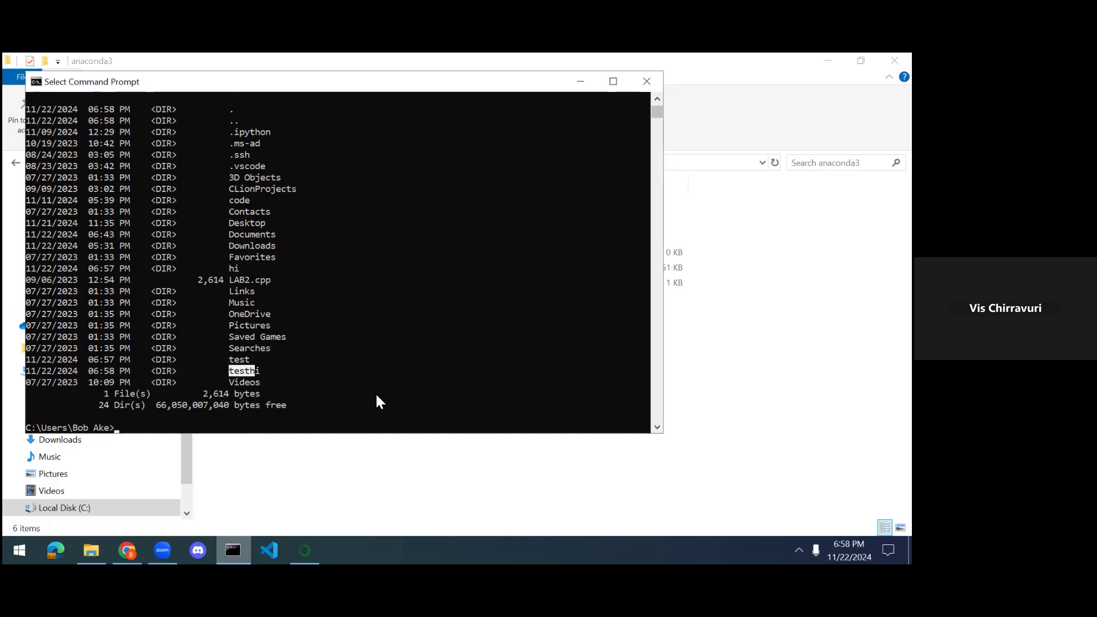
{"action": "left_click", "coordinate": [360, 395]}
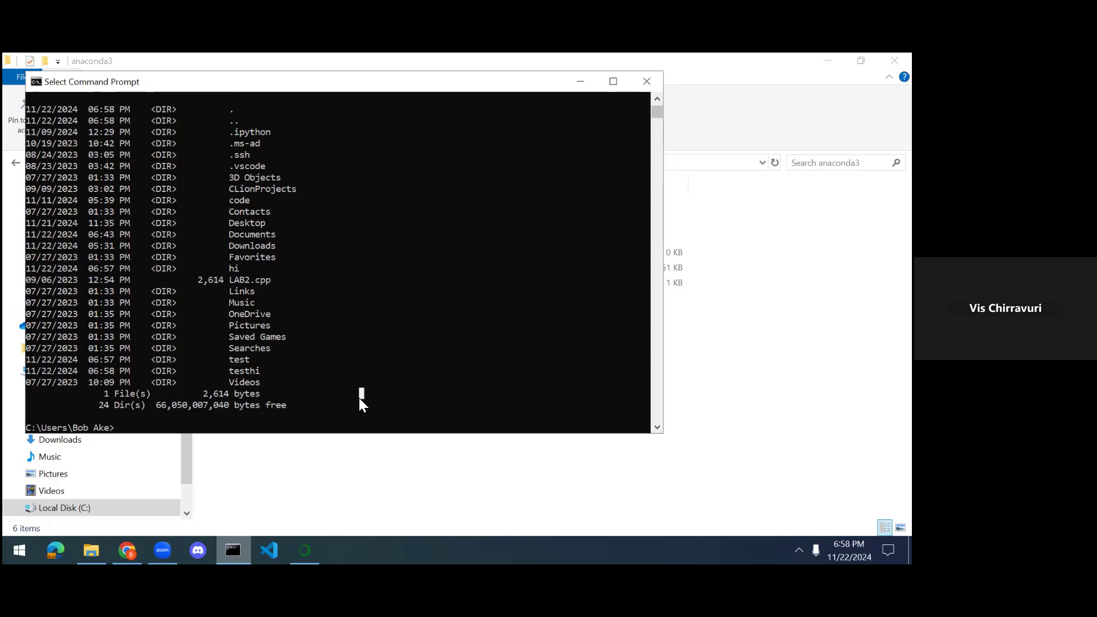
{"action": "left_click", "coordinate": [647, 82]}
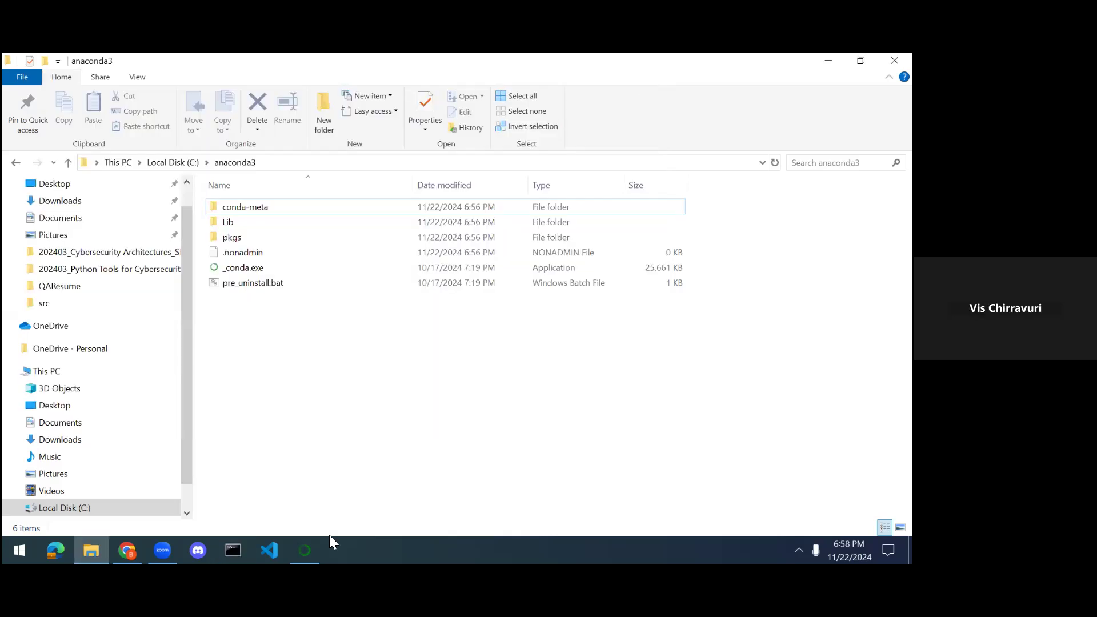
Bring the Anaconda installer forward and move its window clear of the folder list in File Explorer
{"action": "left_click", "coordinate": [304, 550]}
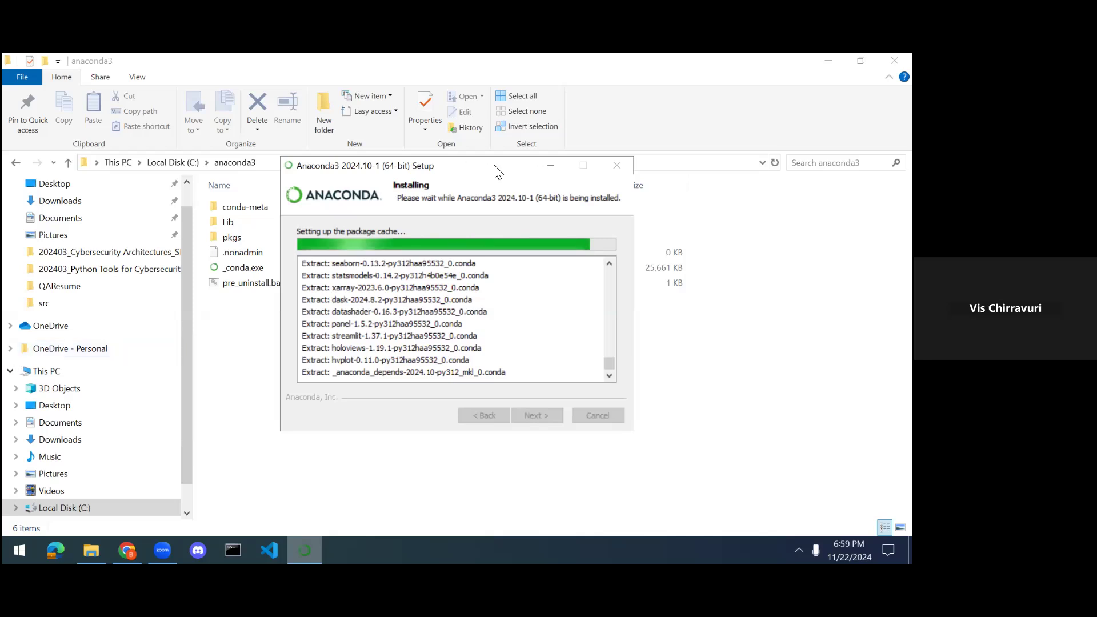
{"action": "left_click_drag", "start_coordinate": [479, 166], "coordinate": [510, 164]}
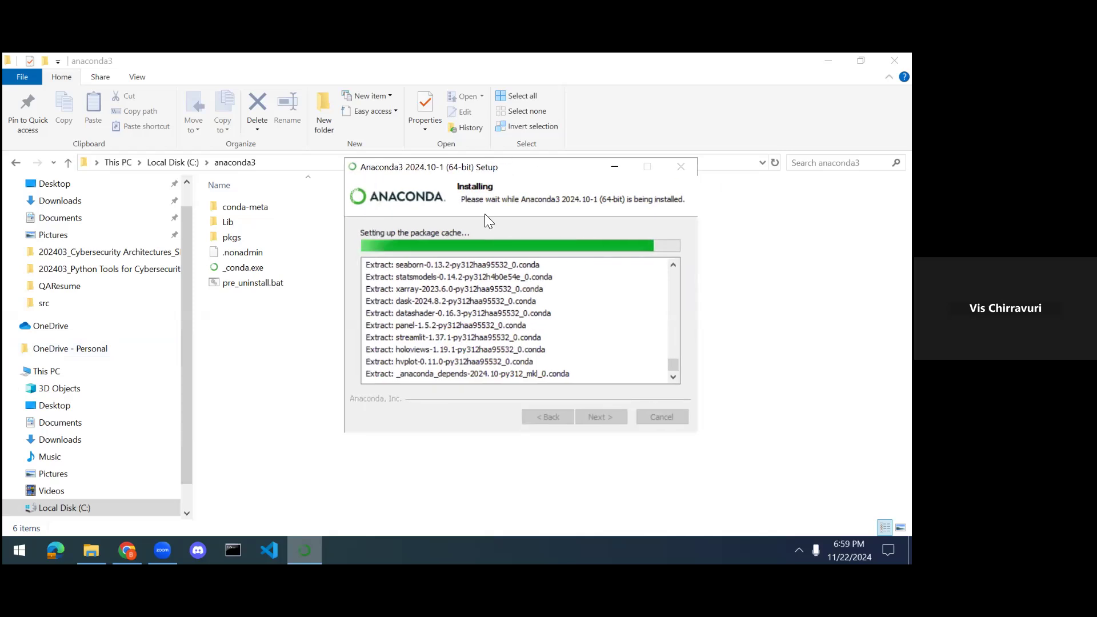
{"action": "left_click_drag", "start_coordinate": [537, 165], "coordinate": [656, 226]}
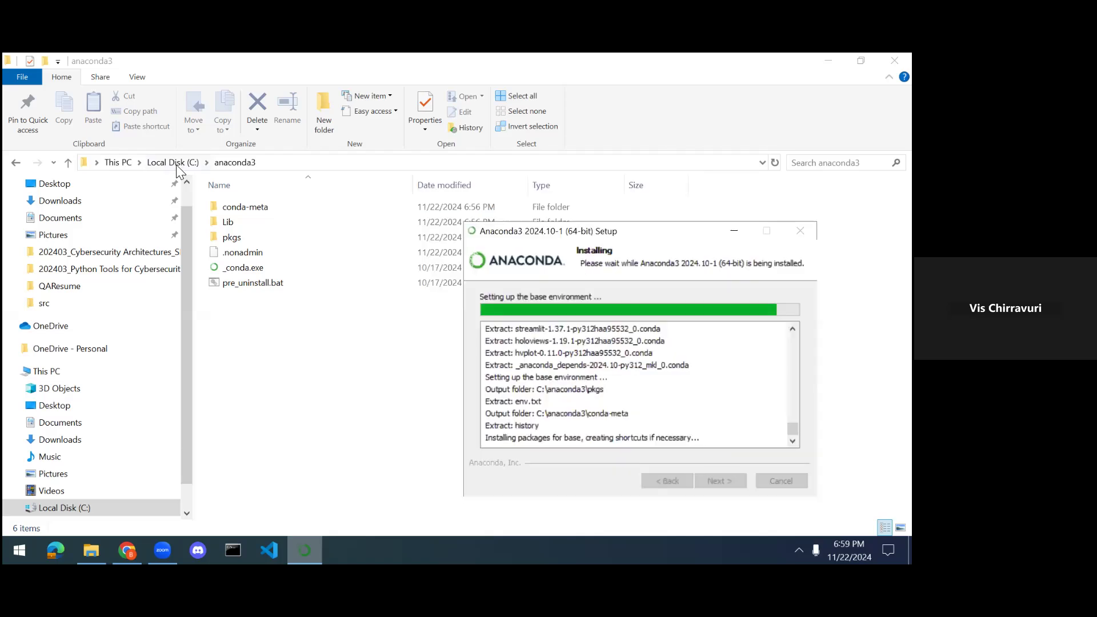
Go up to Local Disk (C:) and open the anaconda3 folder's properties to check its size
{"action": "left_click", "coordinate": [176, 165]}
{"action": "left_click", "coordinate": [176, 163]}
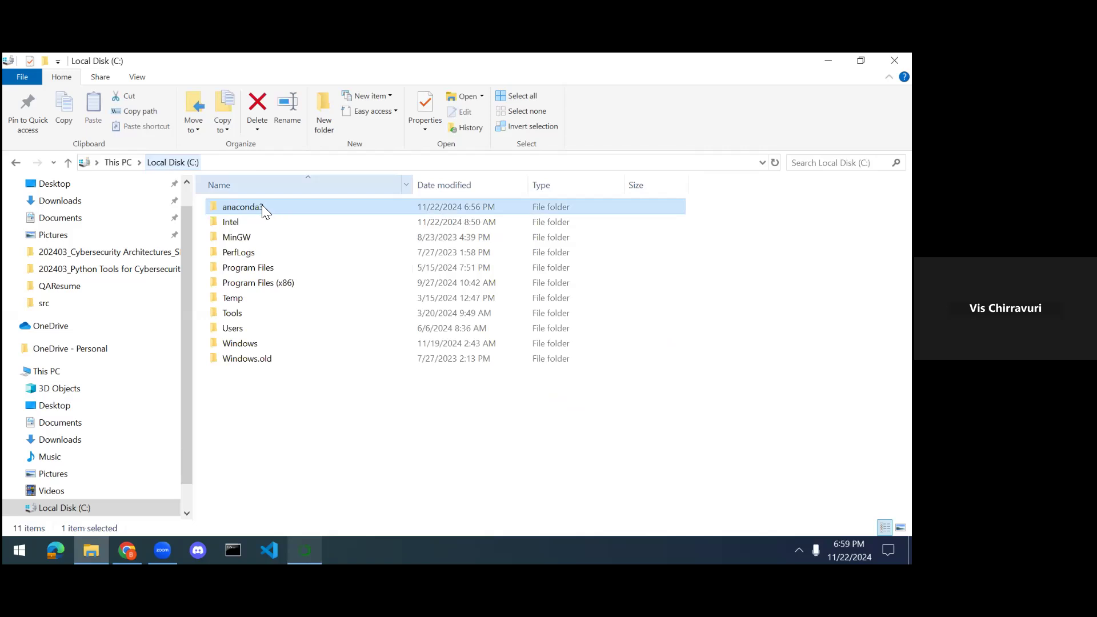
{"action": "right_click", "coordinate": [253, 211]}
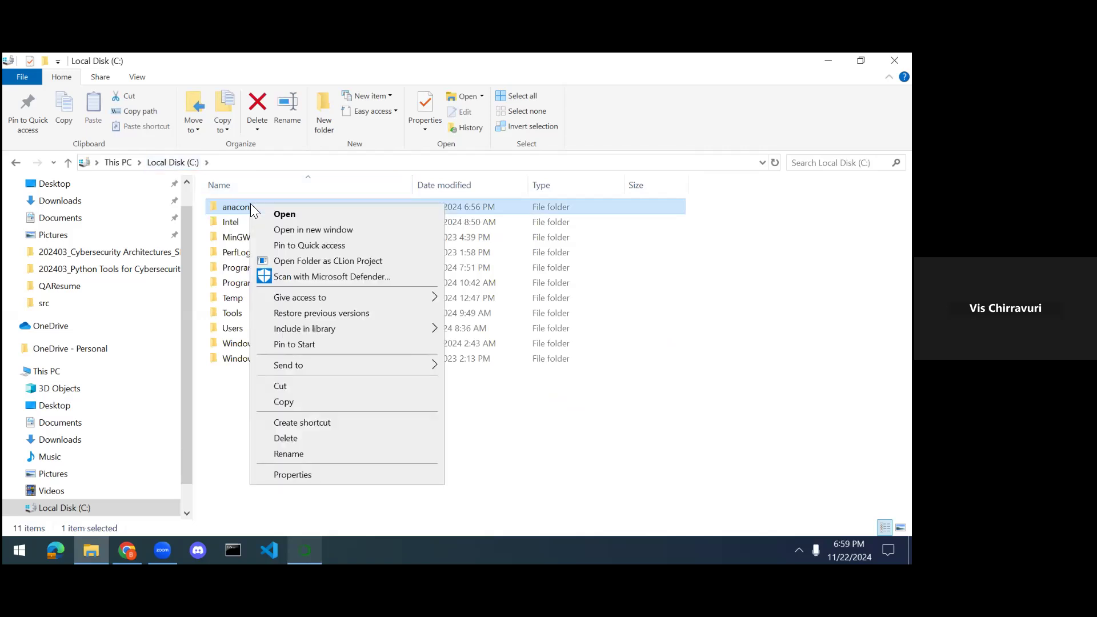
{"action": "left_click", "coordinate": [319, 473]}
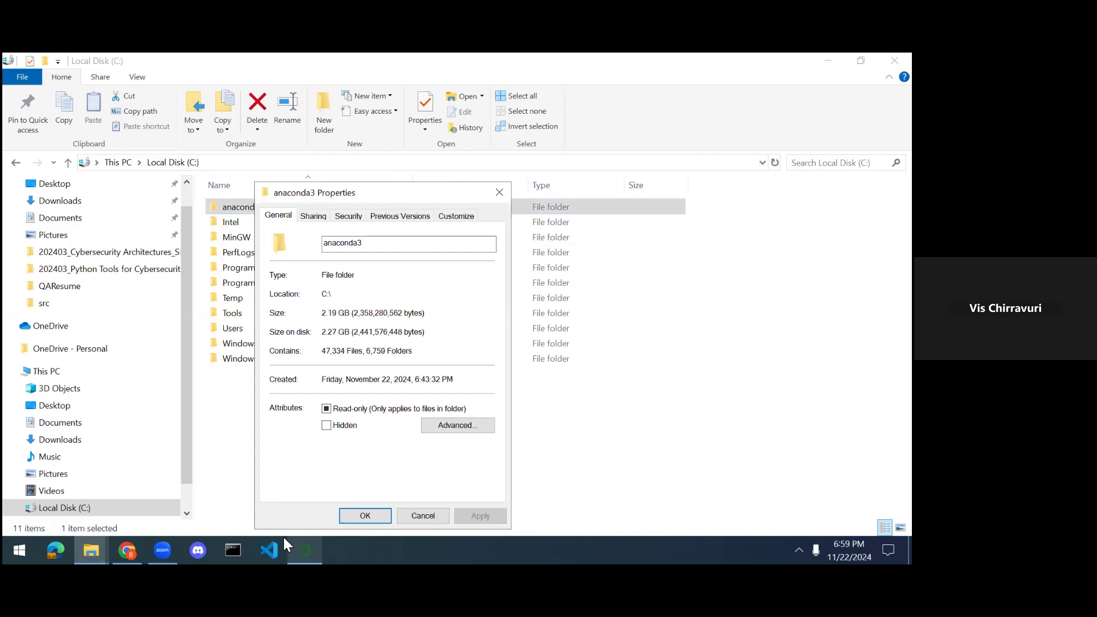
Close the anaconda3 folder's properties and return to the Anaconda installer to check its progress
{"action": "key", "text": "alt+Tab"}
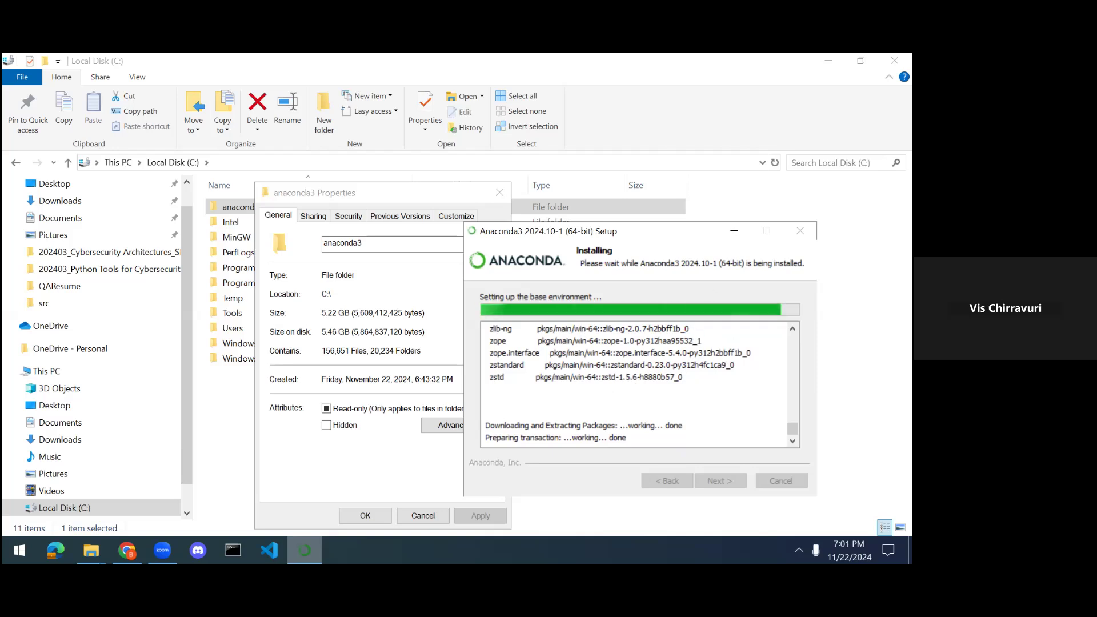
{"action": "left_click", "coordinate": [857, 366]}
{"action": "left_click", "coordinate": [831, 163]}
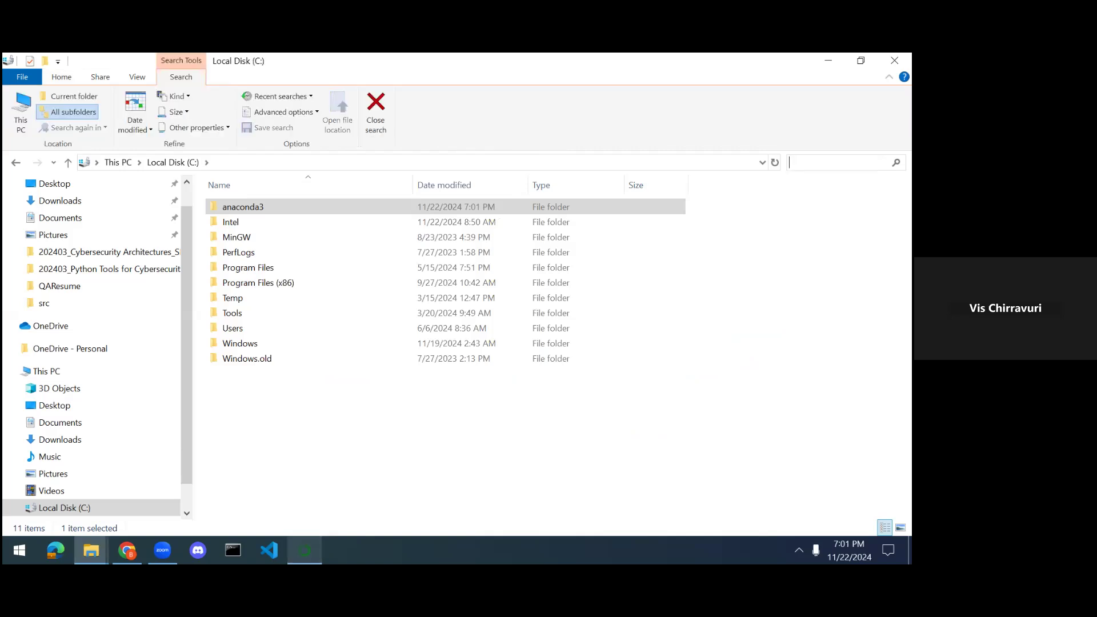
{"action": "key", "text": "alt+Tab"}
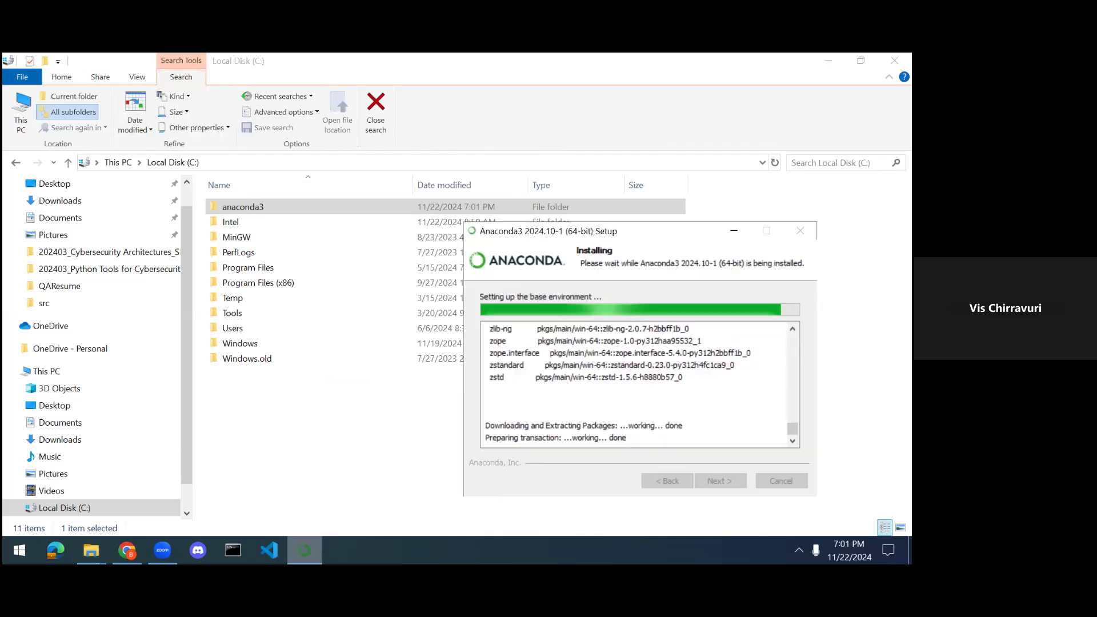
Finish the Anaconda3 setup with Launch Anaconda Navigator and Getting Started with Anaconda Distribution both unchecked
{"action": "key", "text": "alt+Tab"}
{"action": "key", "text": "alt+Tab"}
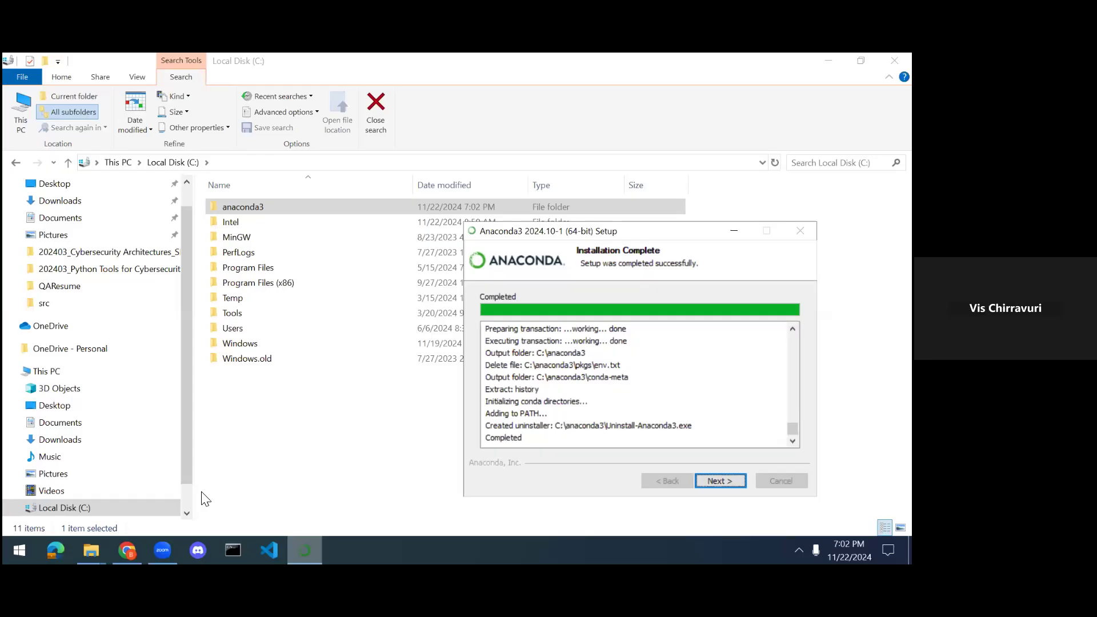
{"action": "left_click", "coordinate": [720, 480]}
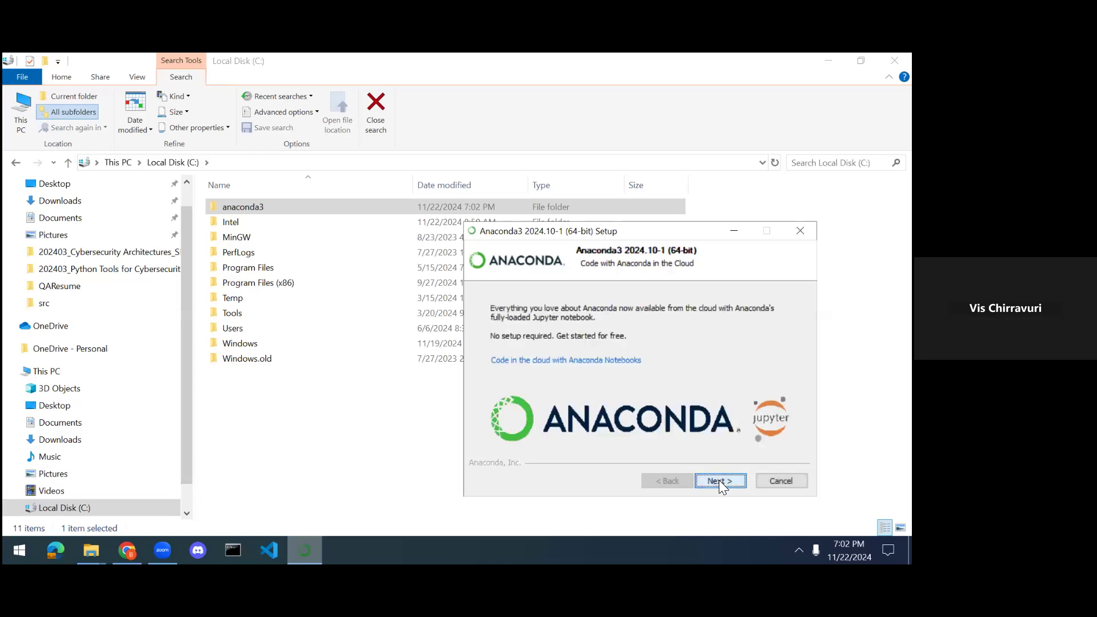
{"action": "left_click", "coordinate": [719, 480]}
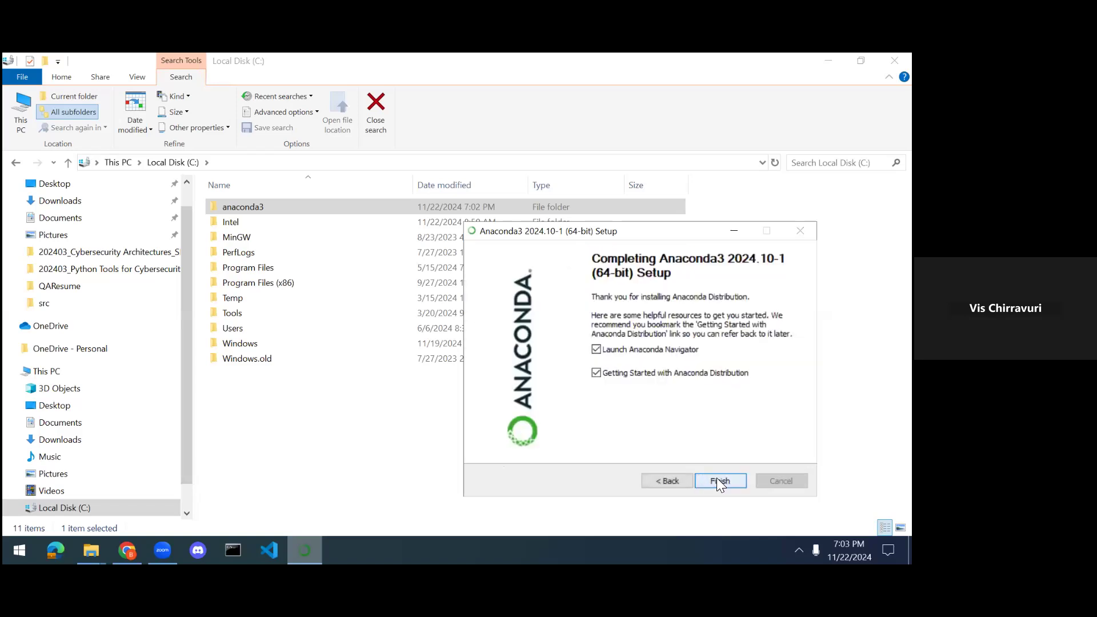
{"action": "left_click", "coordinate": [637, 375]}
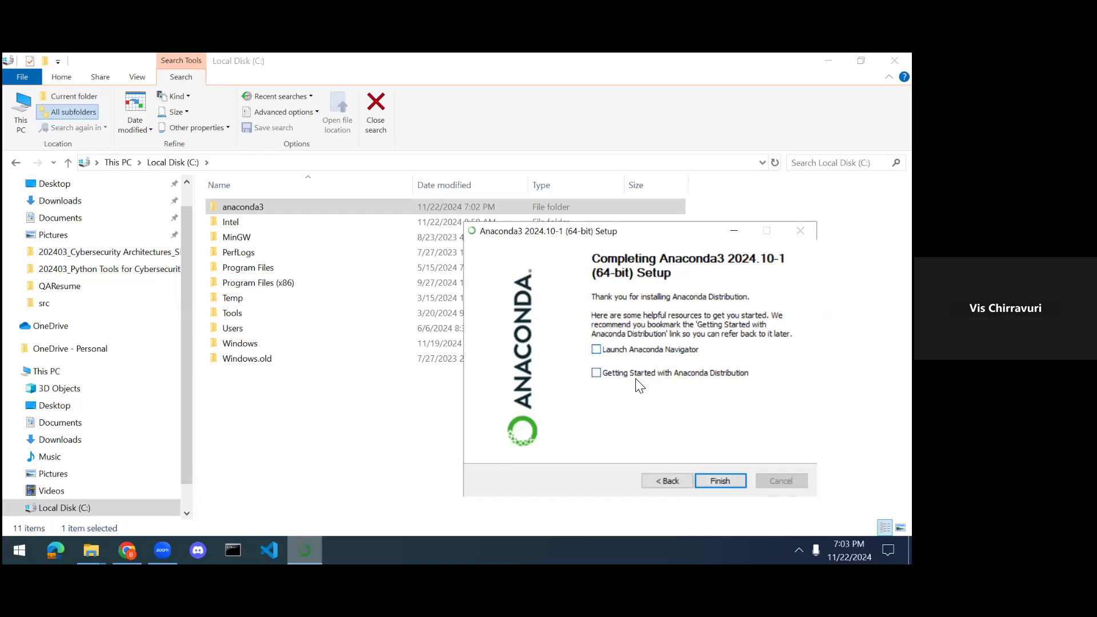
{"action": "left_click", "coordinate": [721, 481]}
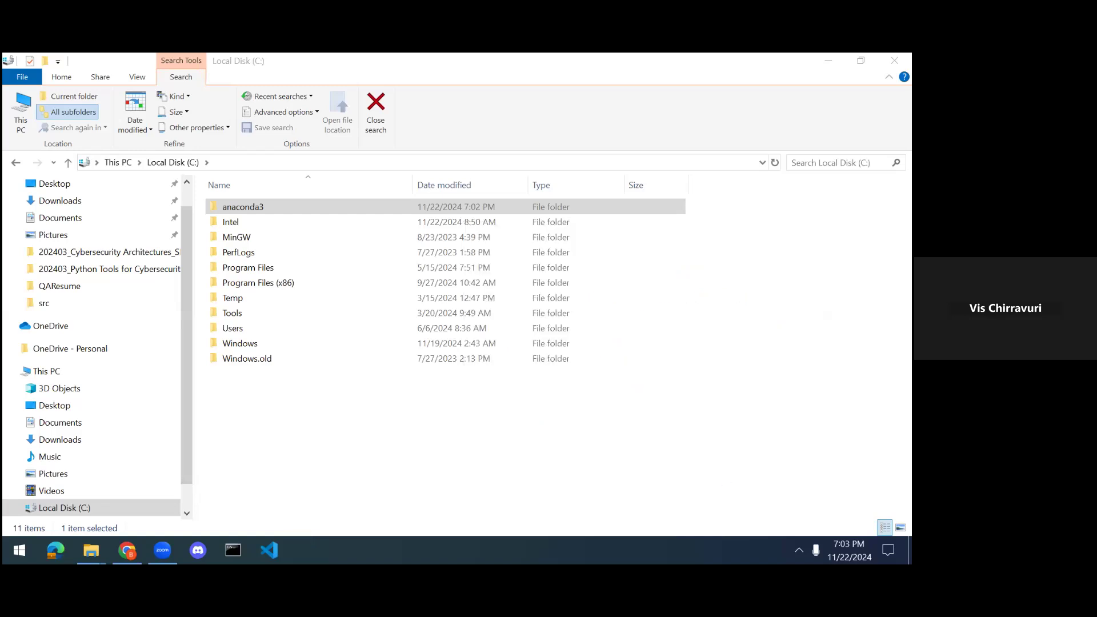
Look through the contents of the anaconda3 folder, then close File Explorer and the leftover anaconda3 properties window
{"action": "double_click", "coordinate": [250, 204]}
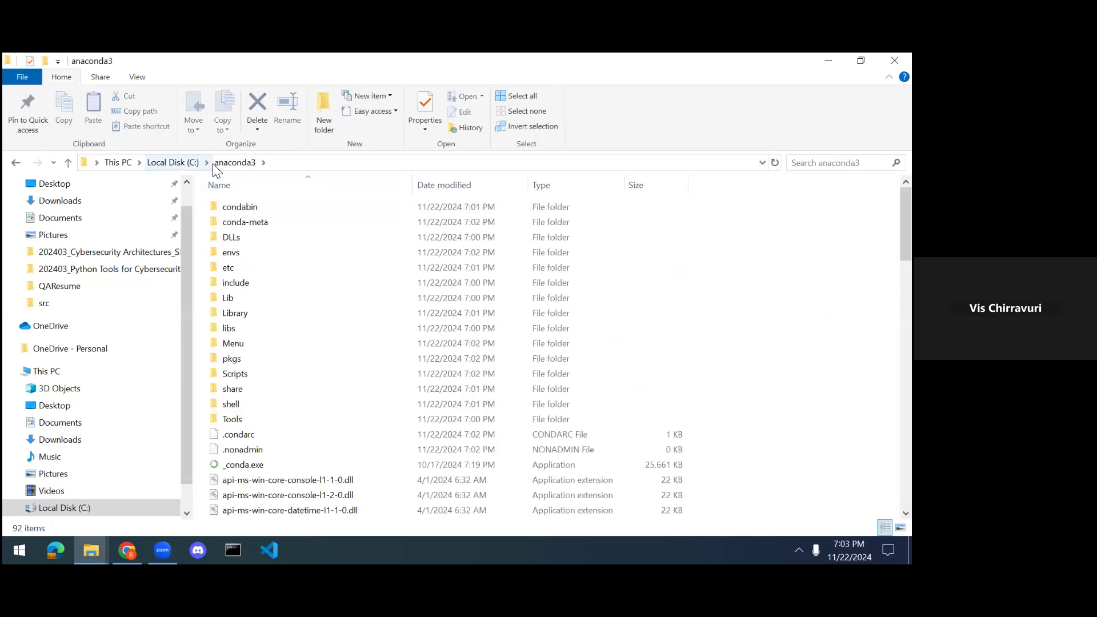
{"action": "scroll", "coordinate": [649, 328], "scroll_direction": "down", "scroll_amount": 4}
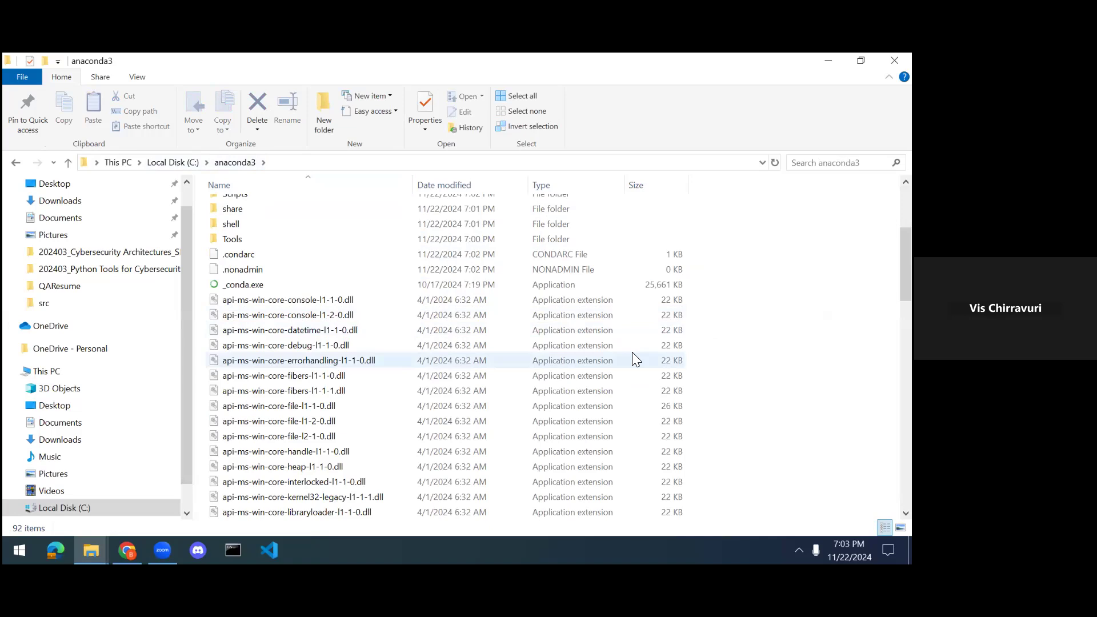
{"action": "scroll", "coordinate": [633, 358], "scroll_direction": "down", "scroll_amount": 4}
{"action": "scroll", "coordinate": [632, 357], "scroll_direction": "up", "scroll_amount": 8}
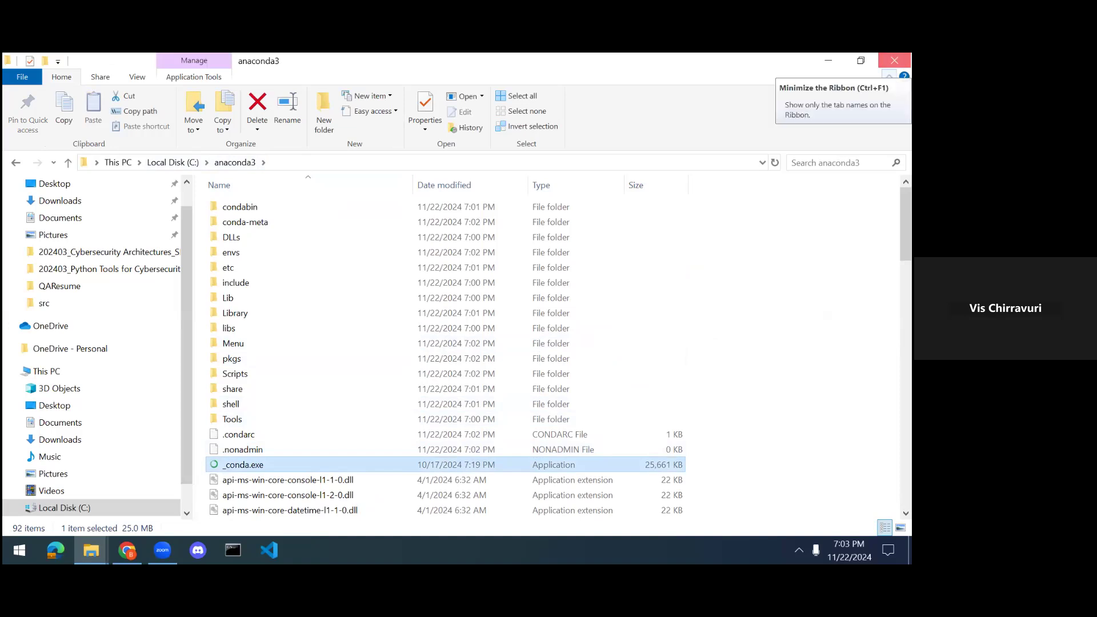
{"action": "left_click", "coordinate": [895, 60]}
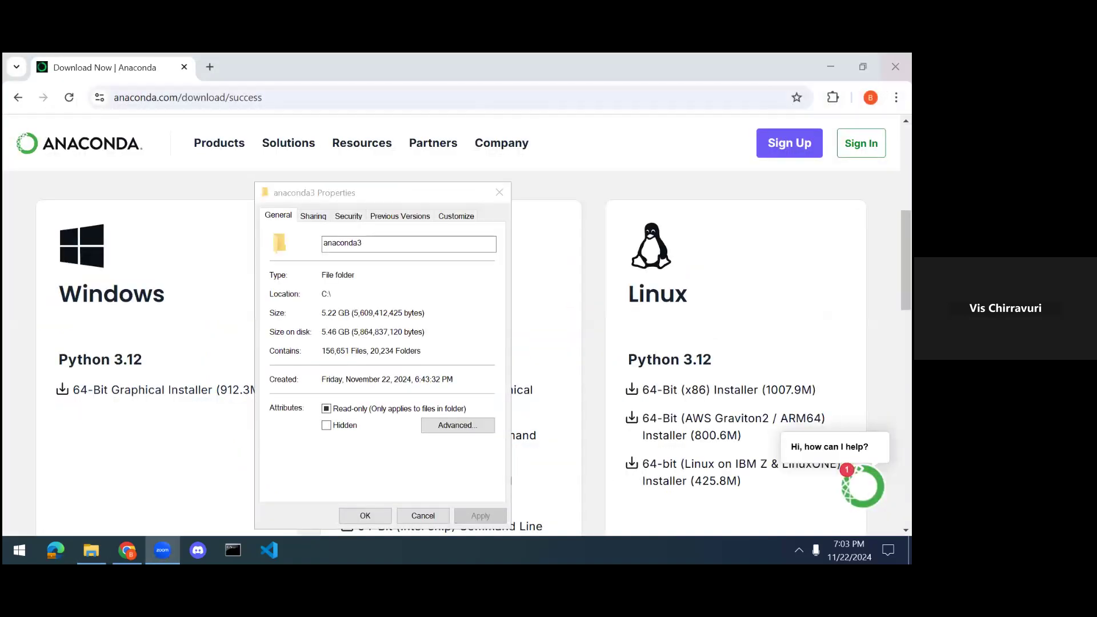
{"action": "left_click", "coordinate": [499, 192]}
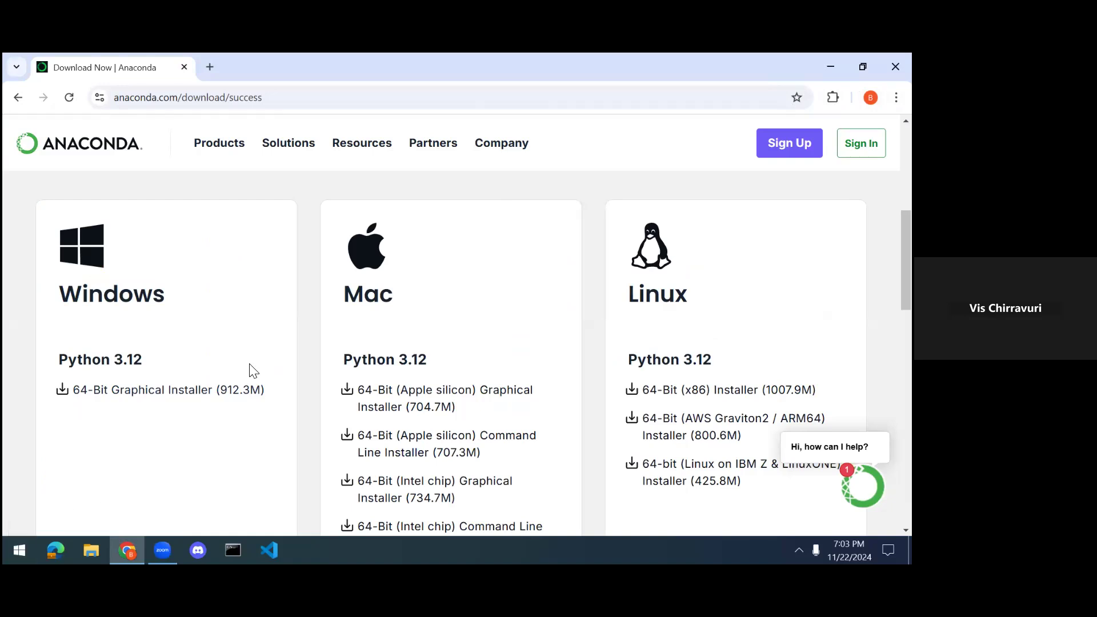
Search Windows for "anaconda" and launch Anaconda PowerShell Prompt, ready for commands
{"action": "key", "text": "super"}
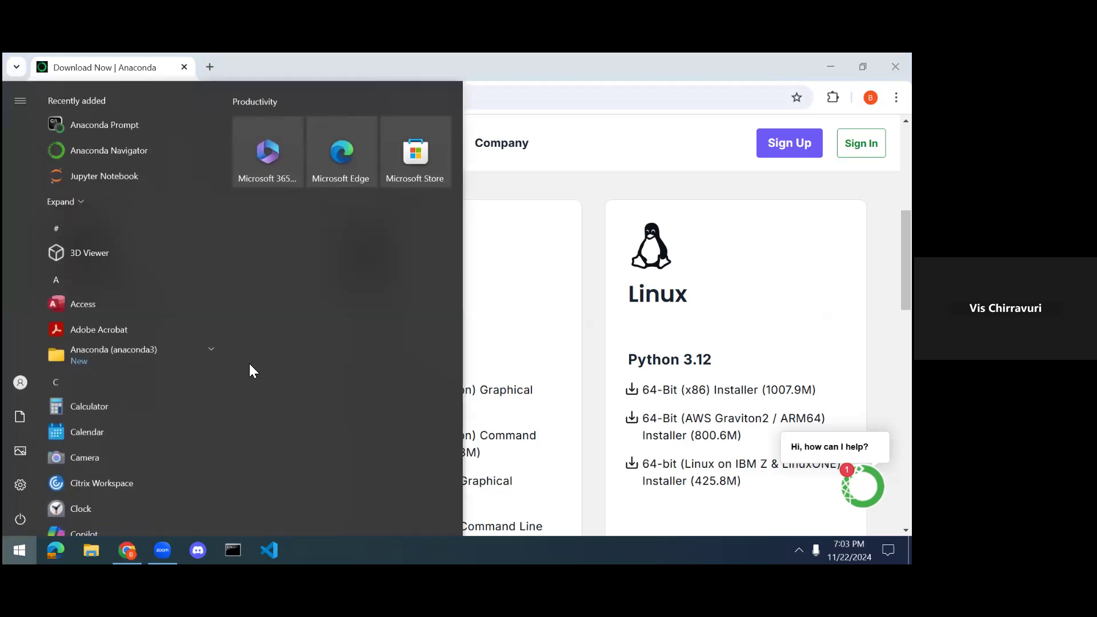
{"action": "type", "text": "anaconda"}
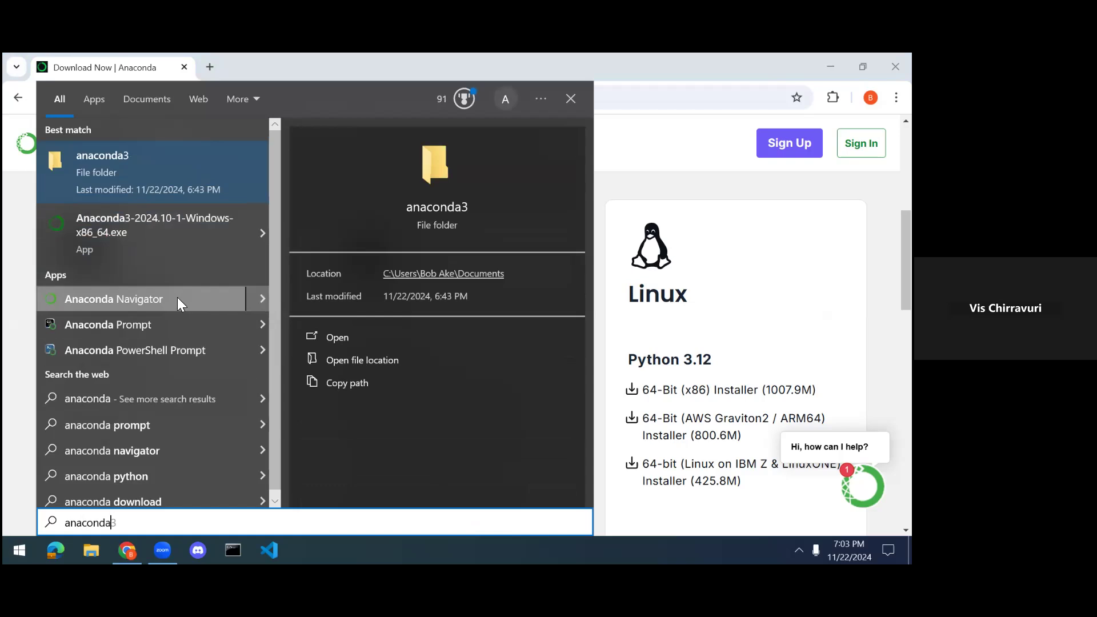
{"action": "left_click", "coordinate": [154, 350]}
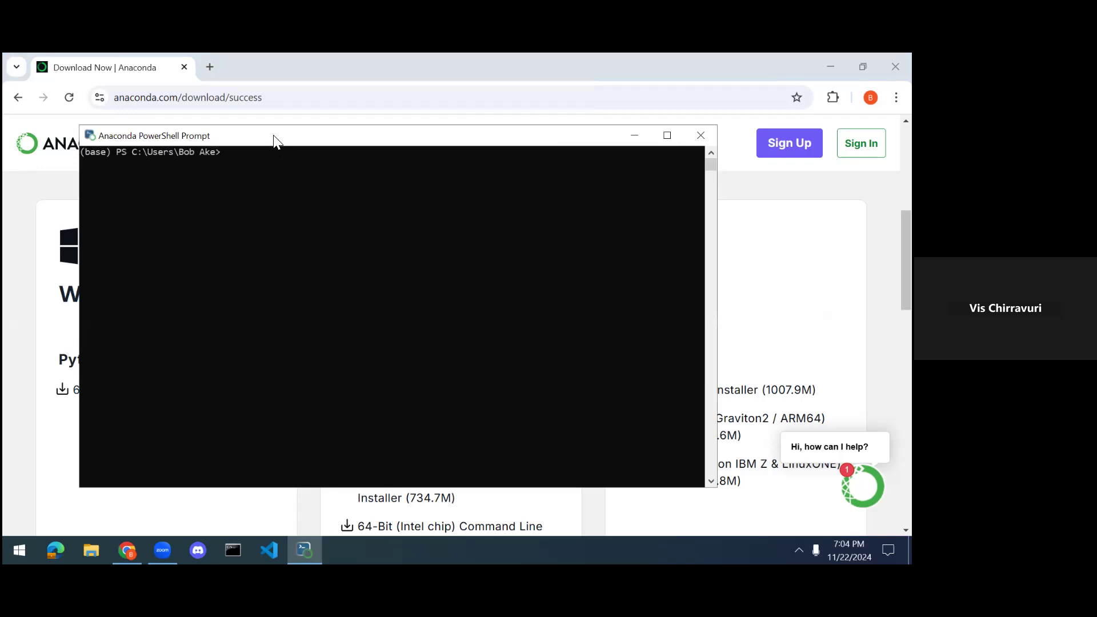
{"action": "left_click_drag", "start_coordinate": [115, 150], "coordinate": [123, 152]}
{"action": "left_click", "coordinate": [236, 153]}
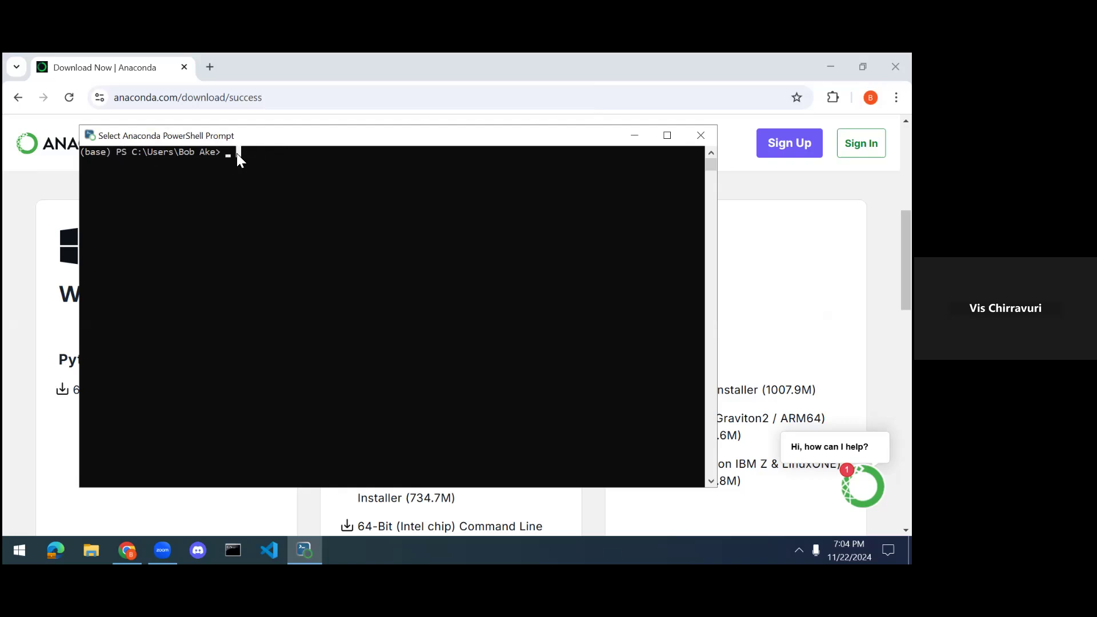
Run Get-Help in Anaconda PowerShell Prompt, review the output back to its beginning and close the prompt
{"action": "type", "text": "get"}
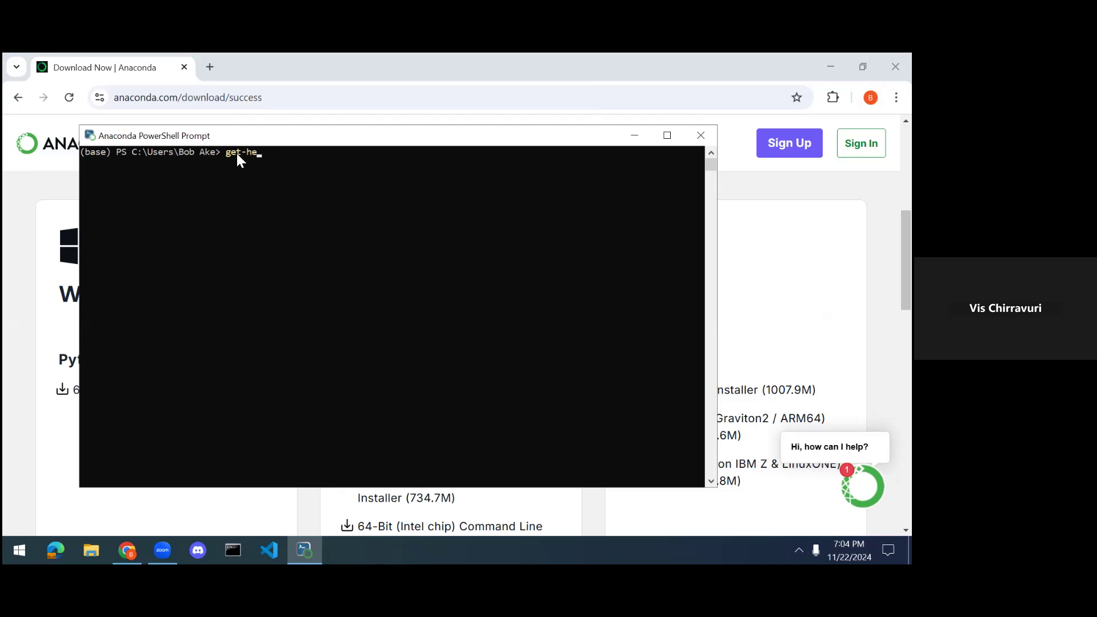
{"action": "type", "text": "-he"}
{"action": "key", "text": "Tab"}
{"action": "key", "text": "Return"}
{"action": "scroll", "coordinate": [390, 263], "scroll_direction": "up", "scroll_amount": 20}
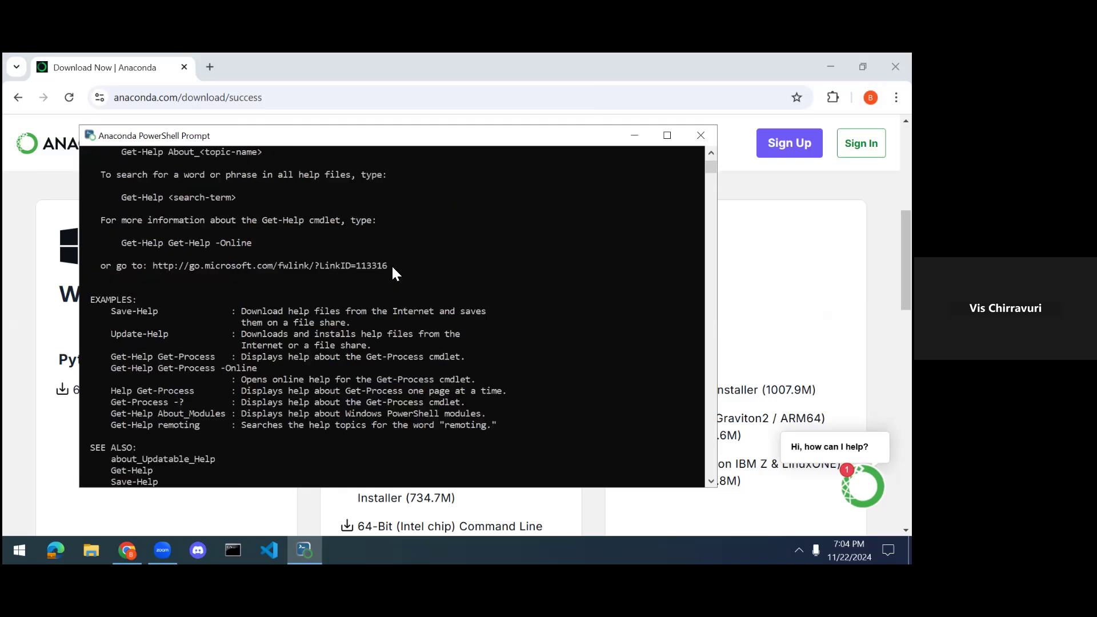
{"action": "scroll", "coordinate": [393, 268], "scroll_direction": "up", "scroll_amount": 7}
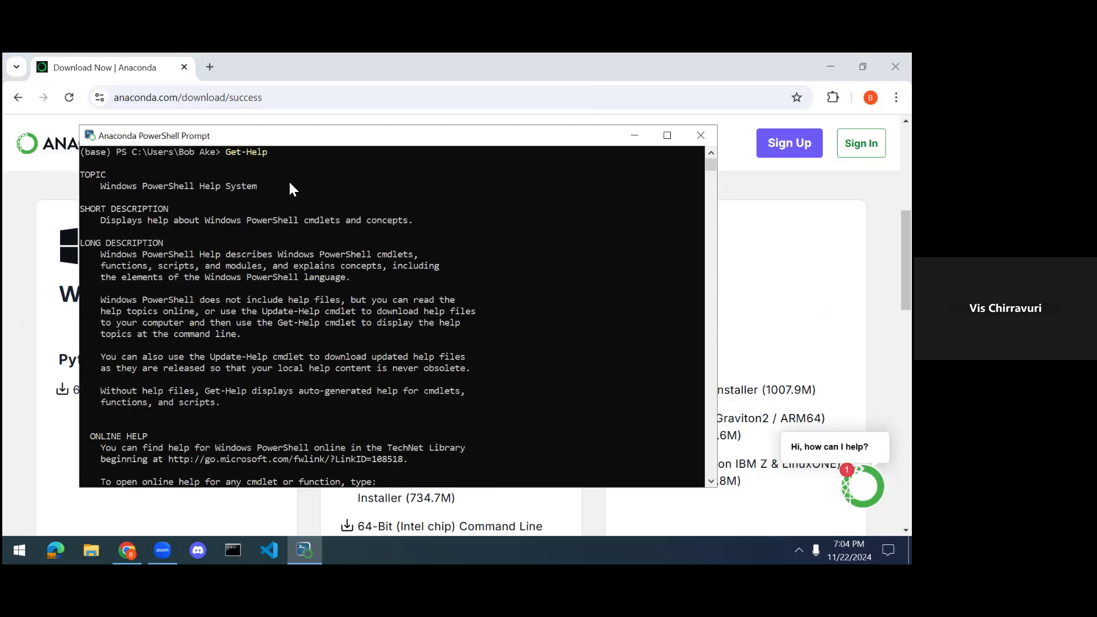
{"action": "left_click", "coordinate": [696, 137]}
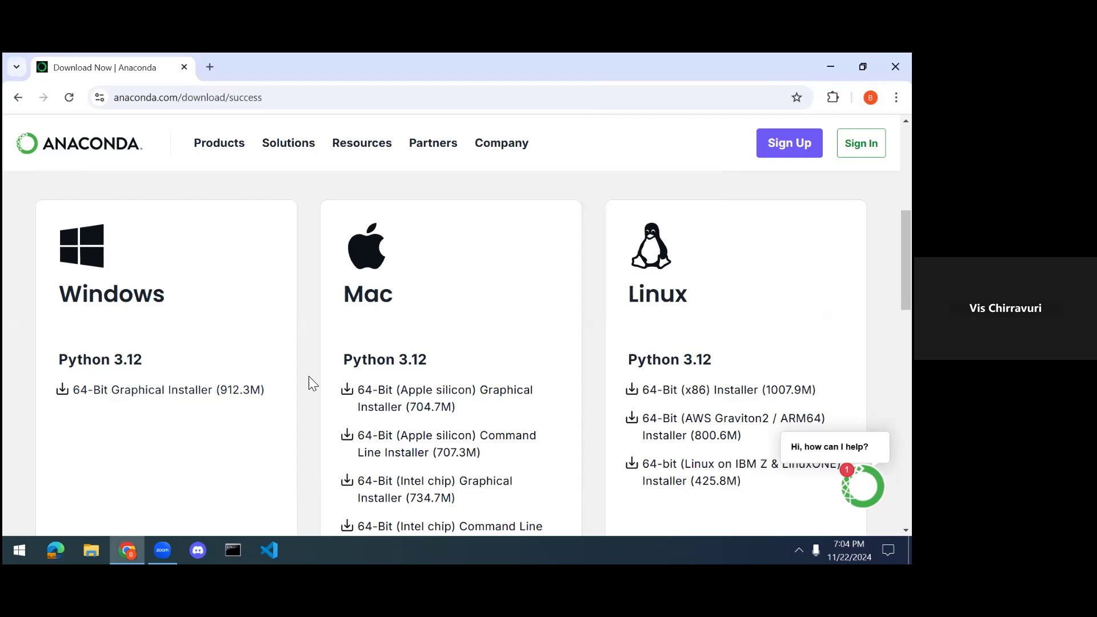
Search Windows for "anaconda" and launch the regular Anaconda Prompt
{"action": "key", "text": "super"}
{"action": "type", "text": "anaconda"}
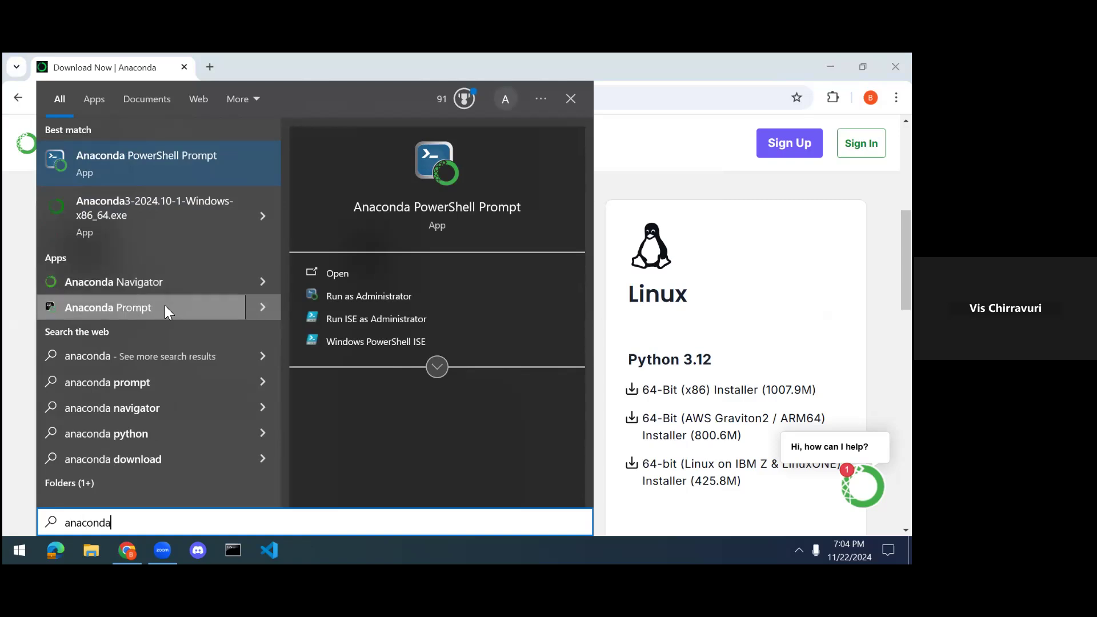
{"action": "left_click", "coordinate": [113, 308]}
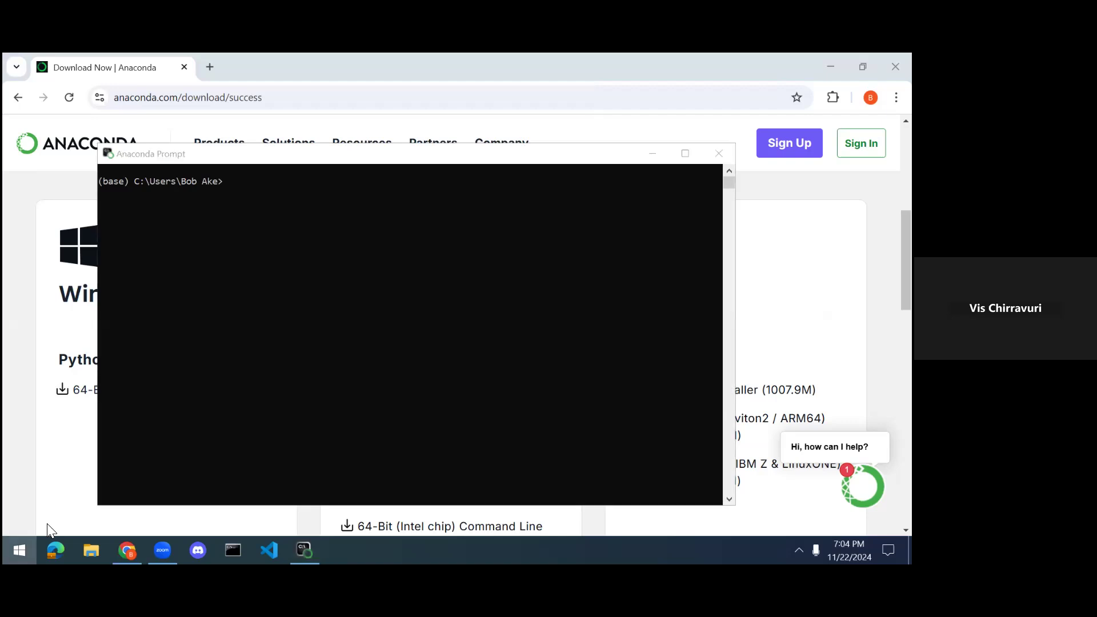
Open a Command Prompt, shrink it and place it partly over Anaconda Prompt with the command lines of both readable
{"action": "key", "text": "super"}
{"action": "type", "text": "cmd"}
{"action": "key", "text": "Return"}
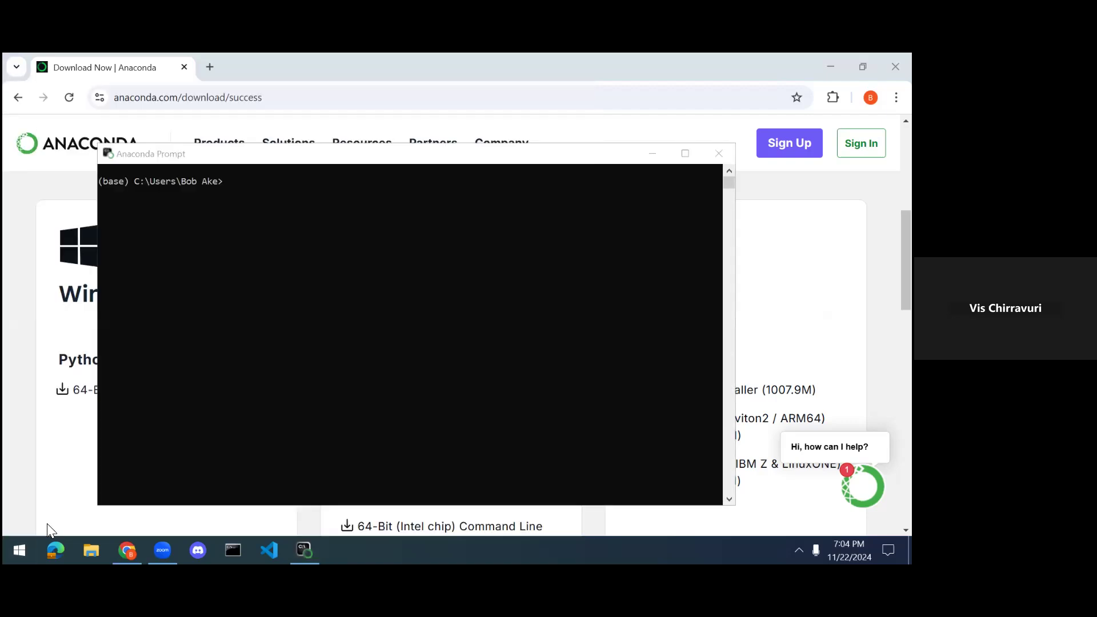
{"action": "double_click", "coordinate": [251, 58]}
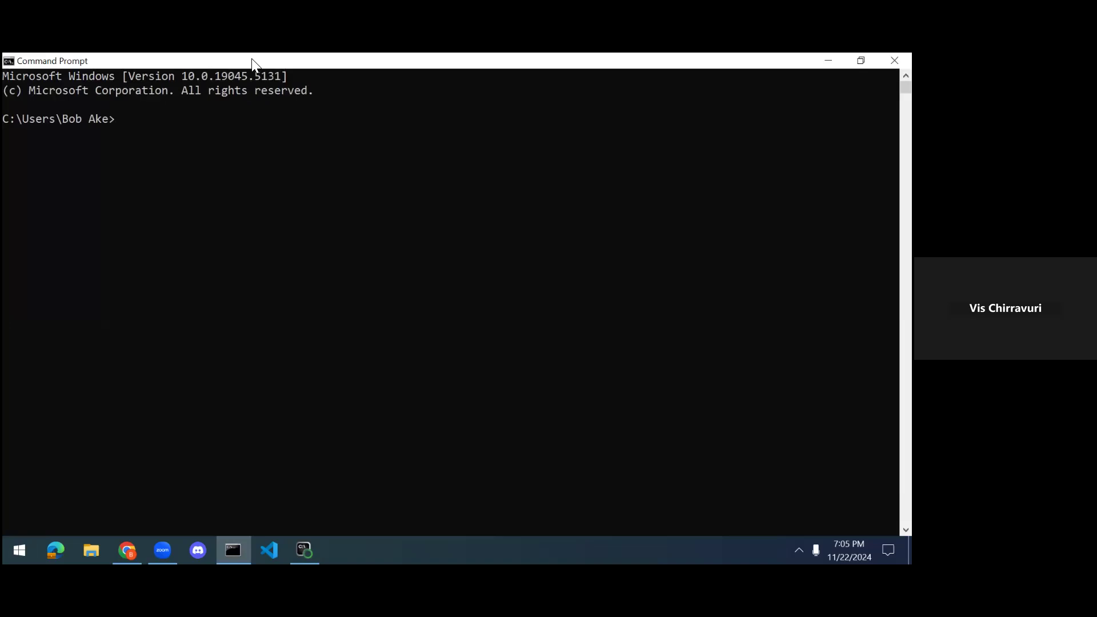
{"action": "double_click", "coordinate": [290, 64]}
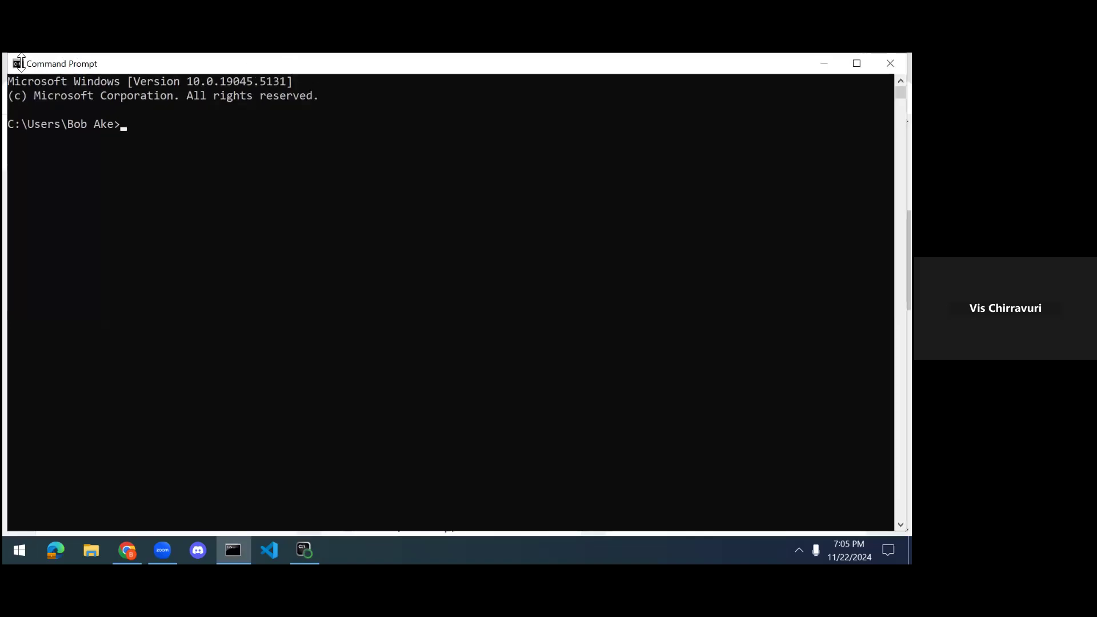
{"action": "left_click_drag", "start_coordinate": [5, 57], "coordinate": [328, 206]}
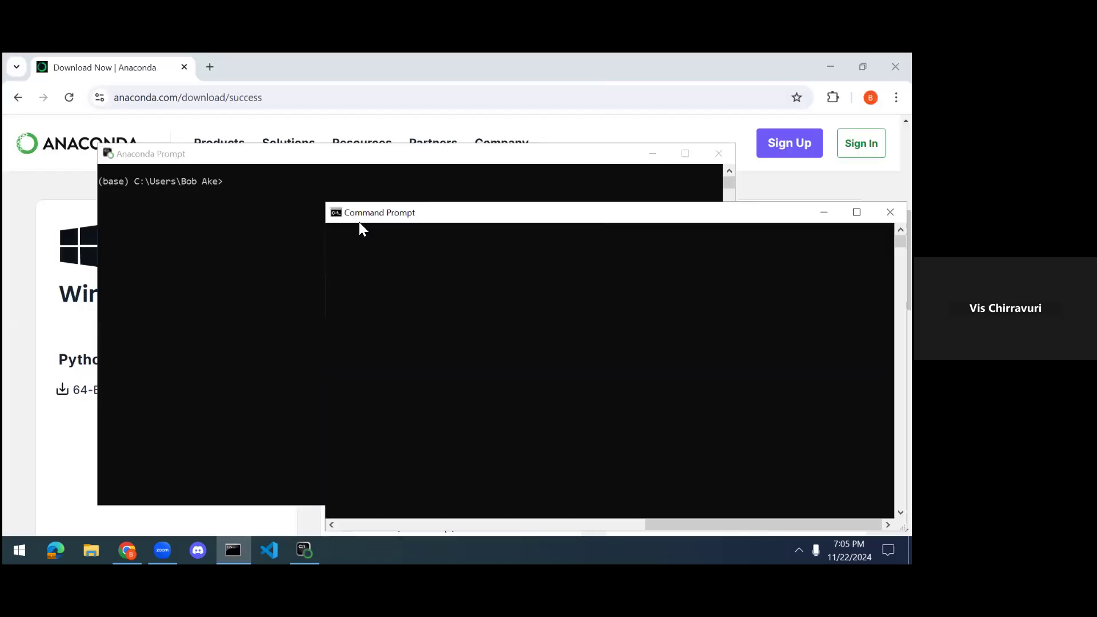
{"action": "left_click_drag", "start_coordinate": [600, 222], "coordinate": [591, 169]}
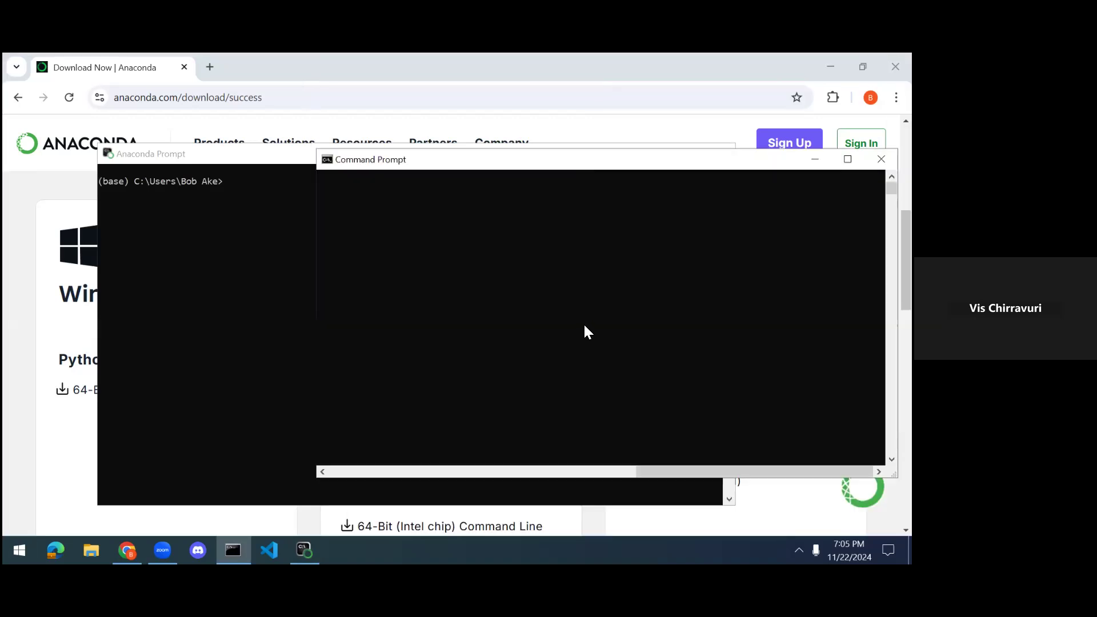
{"action": "left_click_drag", "start_coordinate": [712, 465], "coordinate": [402, 497]}
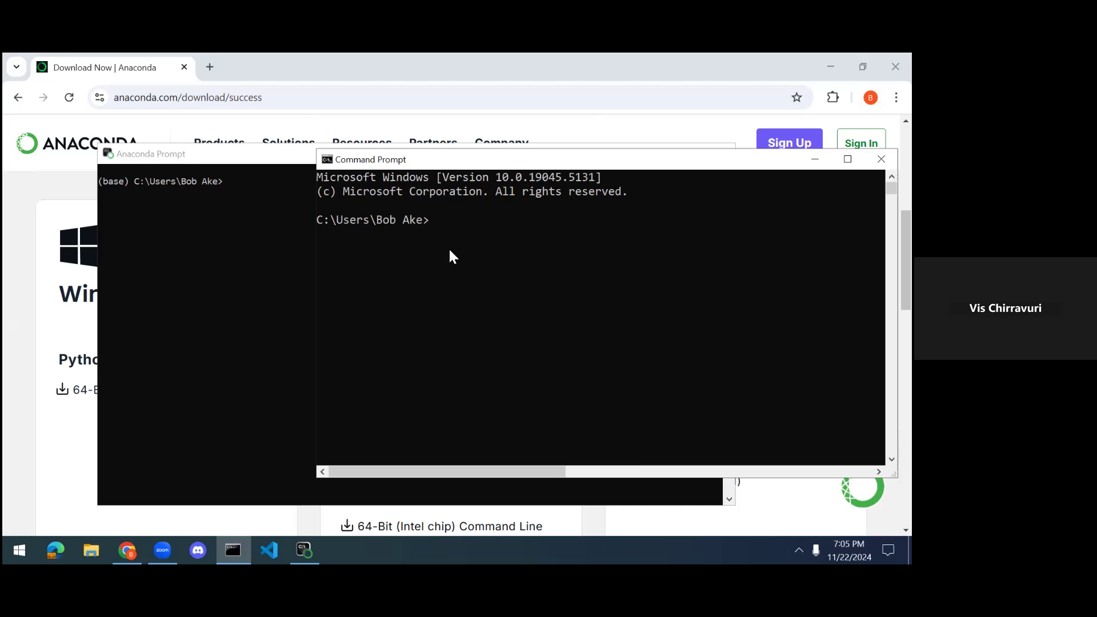
List the current directory with dir in both Command Prompt and Anaconda Prompt to compare them
{"action": "type", "text": "ir"}
{"action": "key", "text": "Return"}
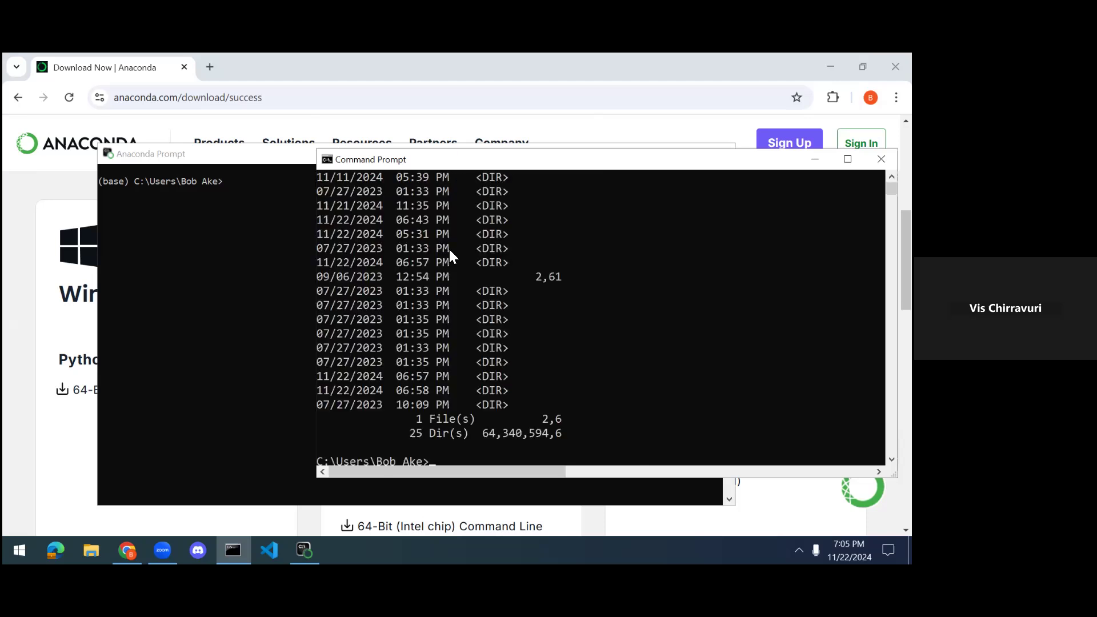
{"action": "left_click", "coordinate": [223, 242]}
{"action": "type", "text": "dir"}
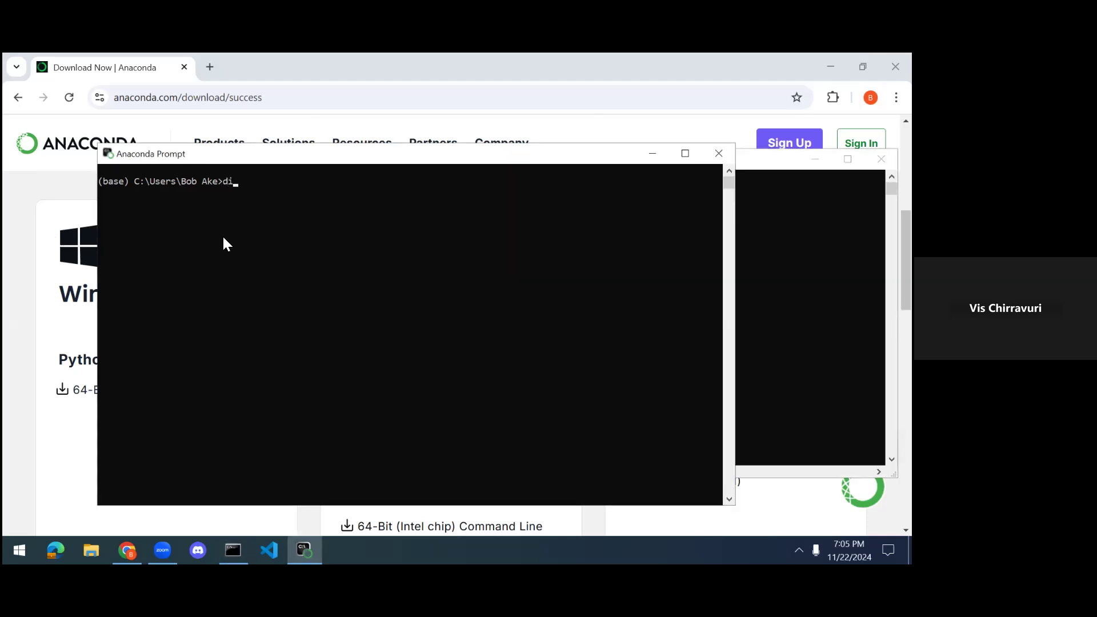
{"action": "key", "text": "Return"}
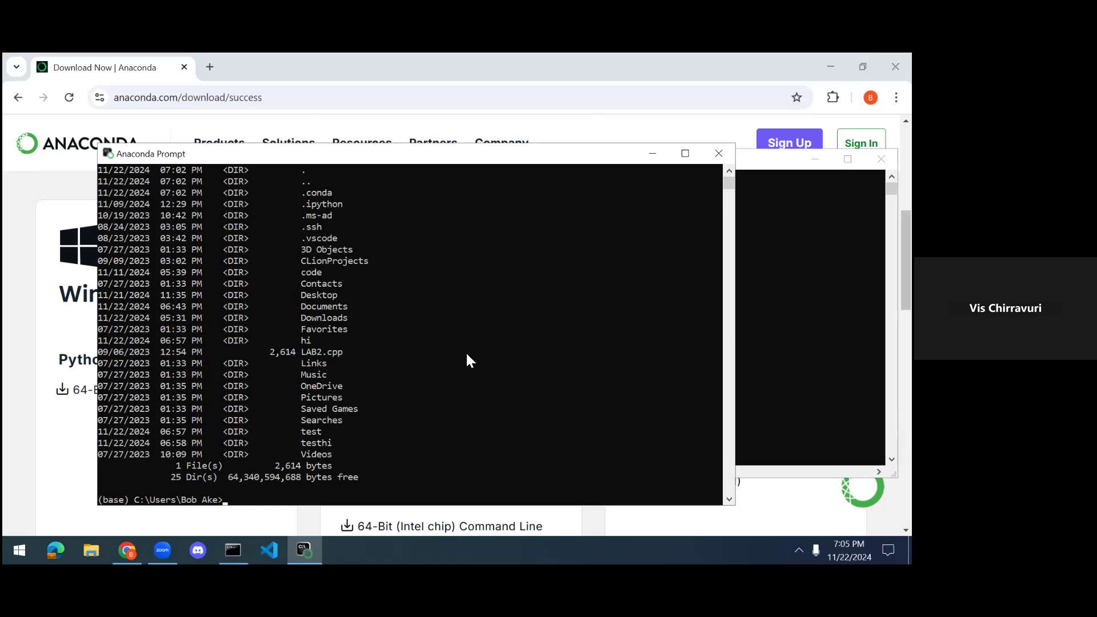
Try to create an environment named seas8416 in Anaconda Prompt with the command conada create -n seas8416
{"action": "type", "text": "cona da create -n seas8416"}
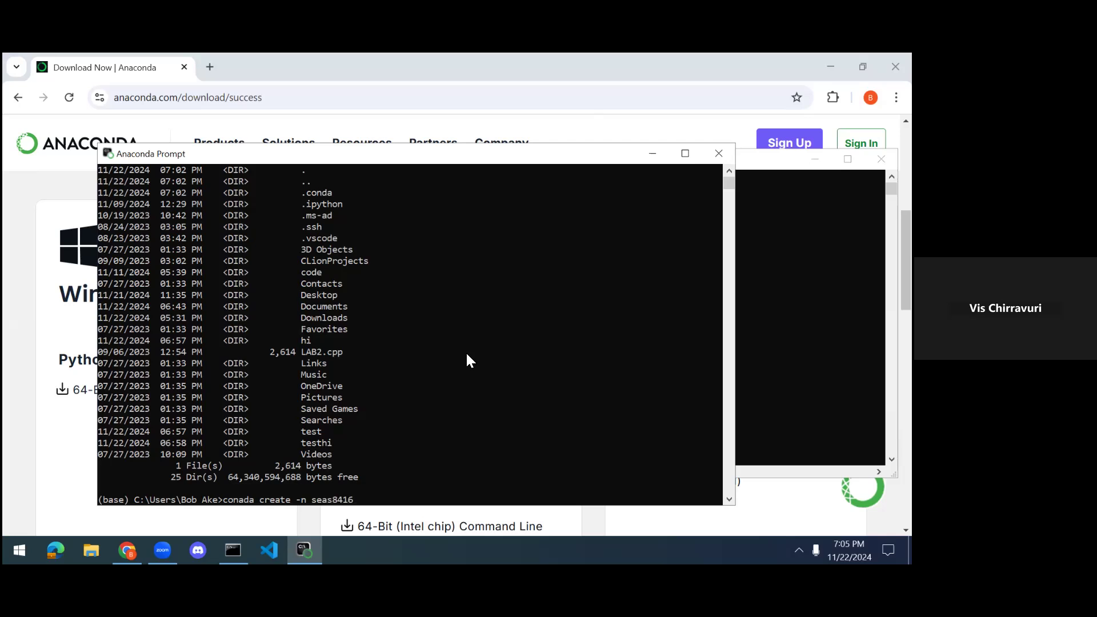
{"action": "key", "text": "Return"}
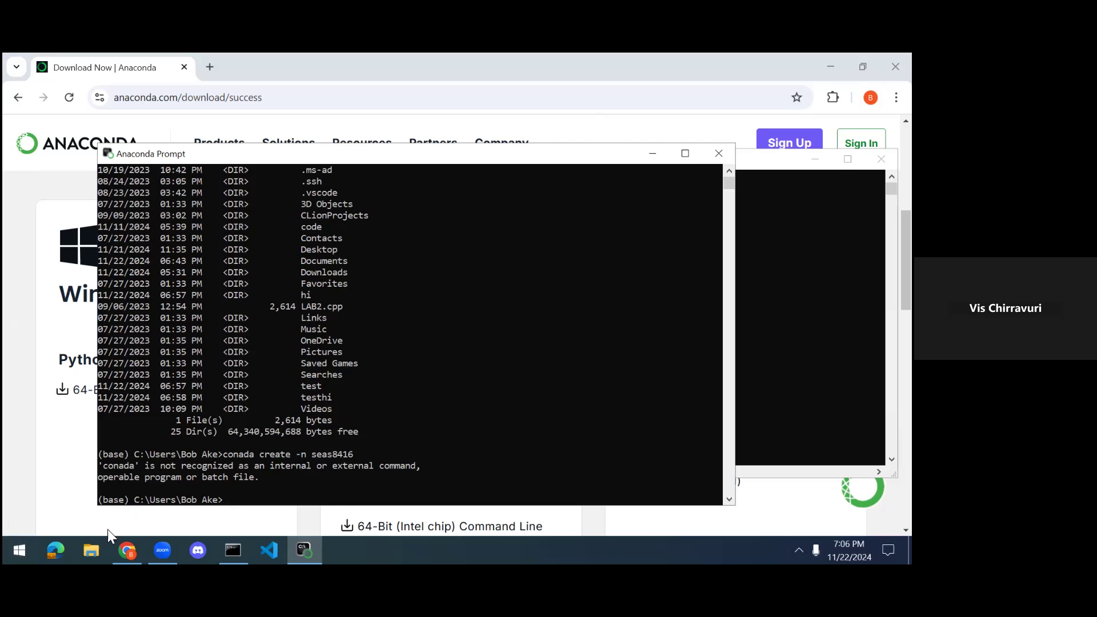
Open the anaconda3 folder on Local Disk (C:) in a new File Explorer window and look through its files
{"action": "left_click", "coordinate": [91, 551]}
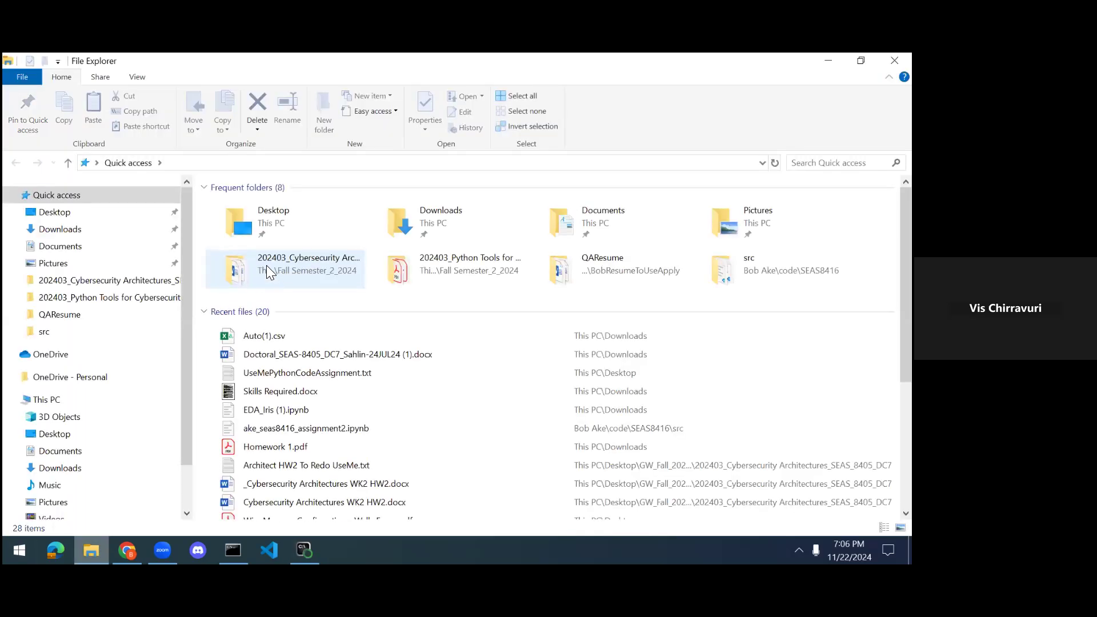
{"action": "left_click", "coordinate": [49, 399]}
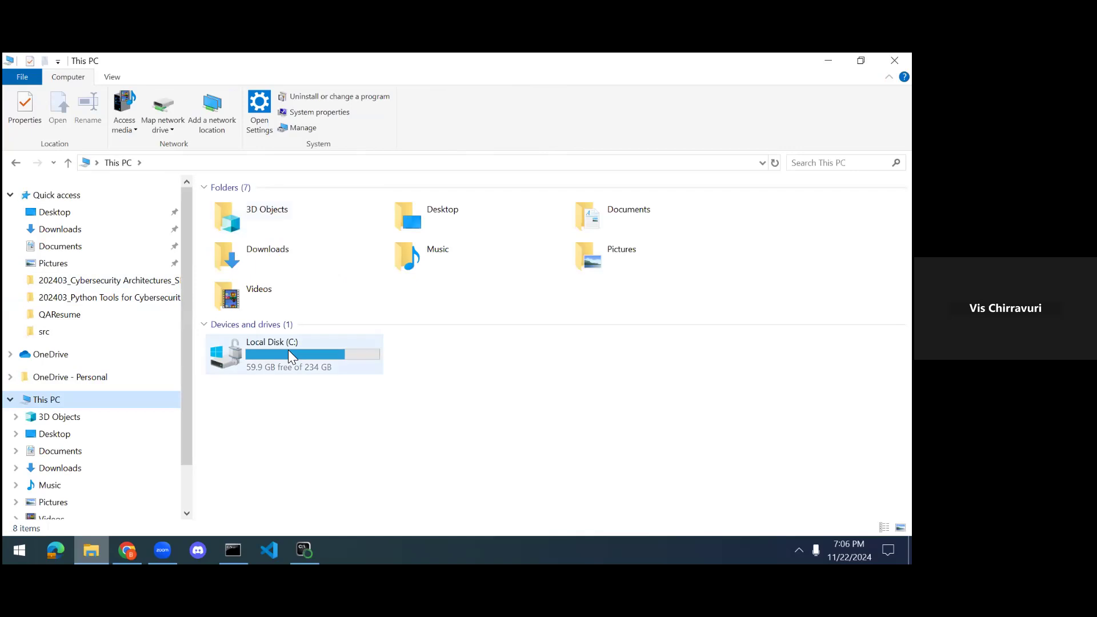
{"action": "double_click", "coordinate": [288, 355]}
{"action": "double_click", "coordinate": [261, 209]}
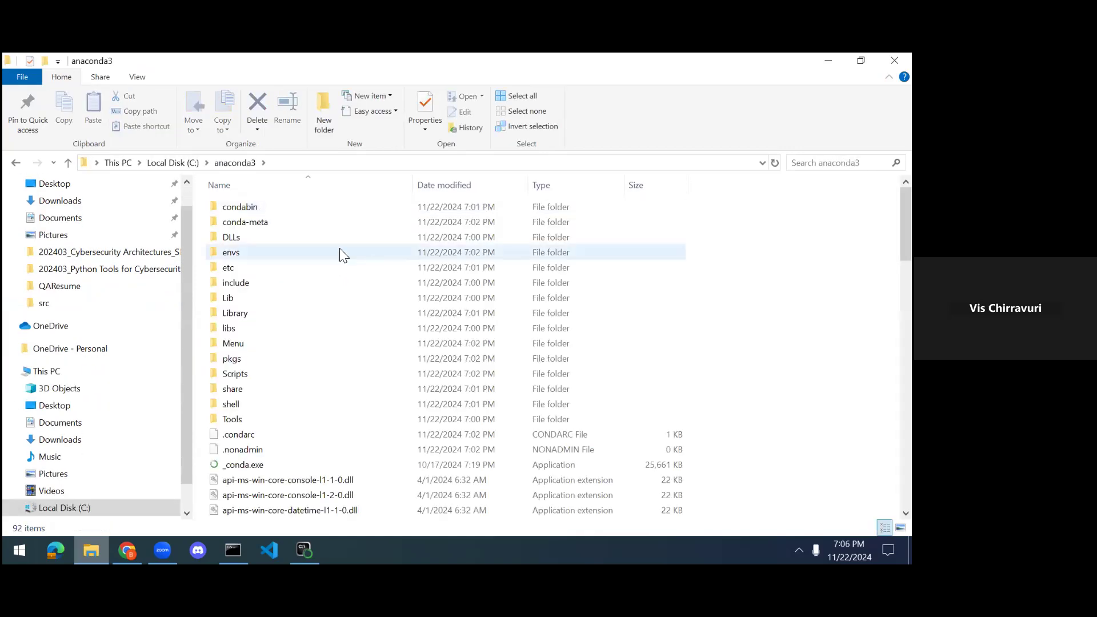
{"action": "scroll", "coordinate": [340, 249], "scroll_direction": "down", "scroll_amount": 20}
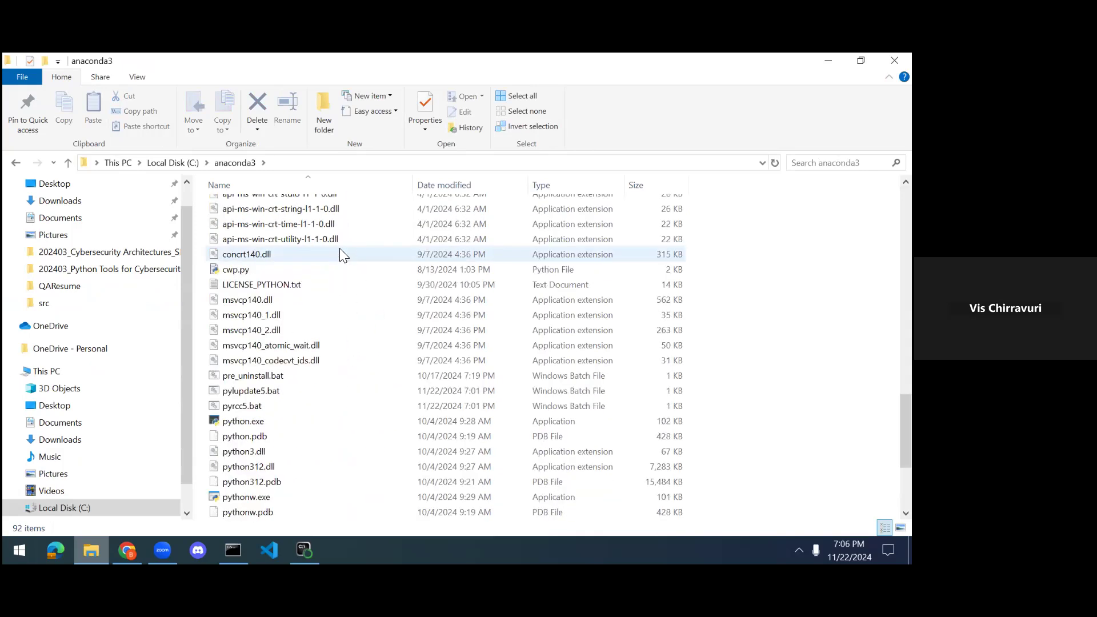
Look through the remaining files and folders in C:\anaconda3, and minimise the File Explorer window
{"action": "scroll", "coordinate": [340, 255], "scroll_direction": "down", "scroll_amount": 4}
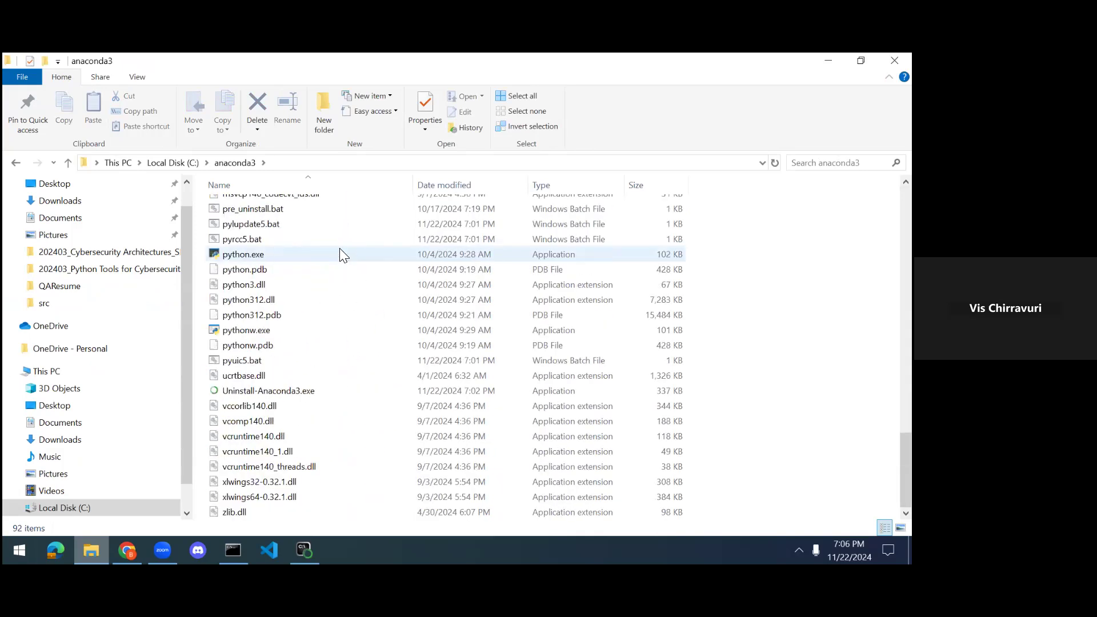
{"action": "scroll", "coordinate": [350, 216], "scroll_direction": "up", "scroll_amount": 8}
{"action": "scroll", "coordinate": [354, 217], "scroll_direction": "up", "scroll_amount": 13}
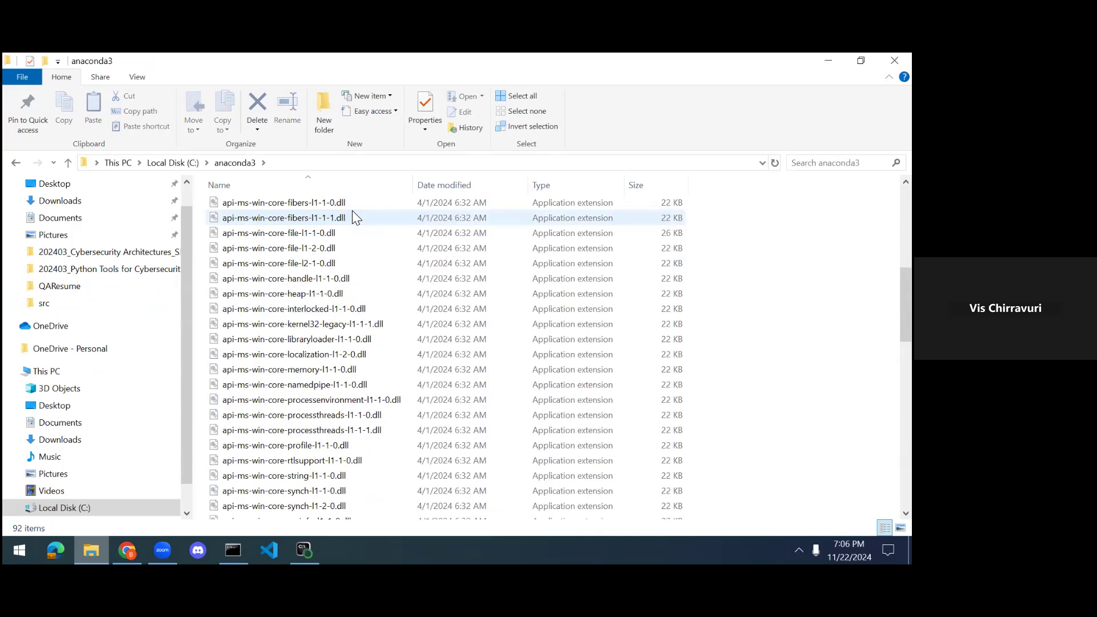
{"action": "left_click", "coordinate": [329, 163]}
{"action": "key", "text": "BackSpace"}
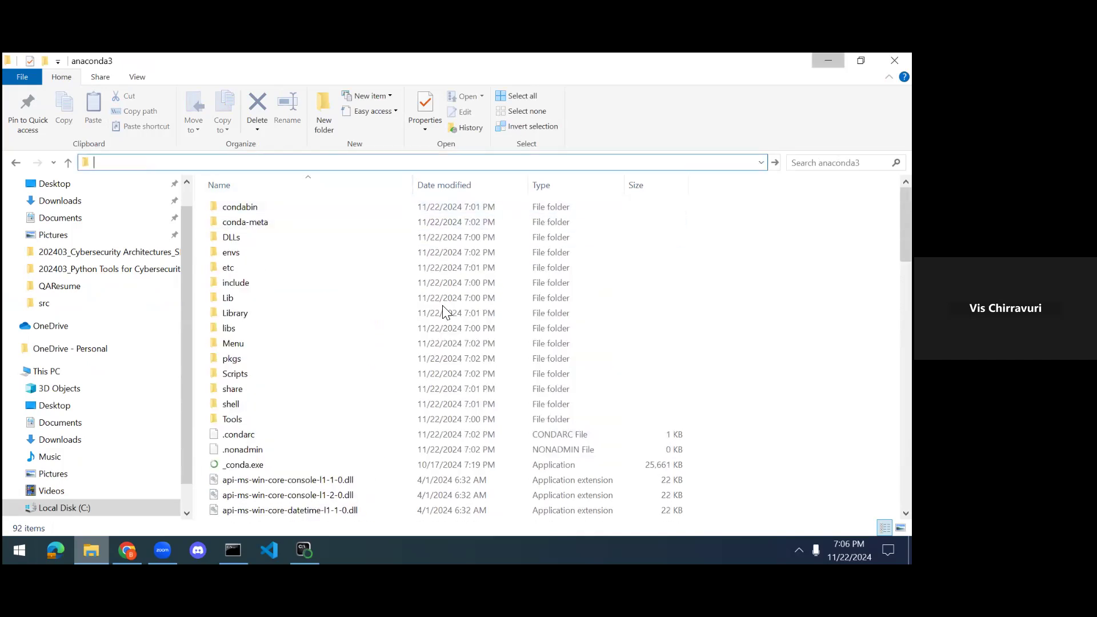
{"action": "left_click", "coordinate": [91, 550]}
Open the system environment variables settings, minimise the browser window behind them, and close System Properties again
{"action": "key", "text": "super"}
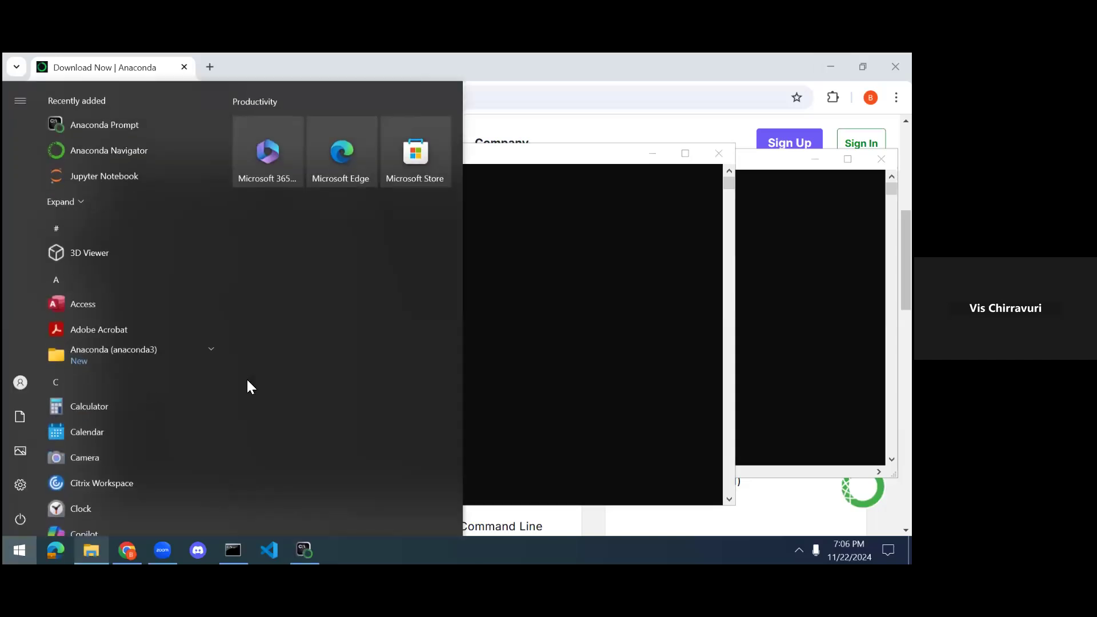
{"action": "type", "text": "env"}
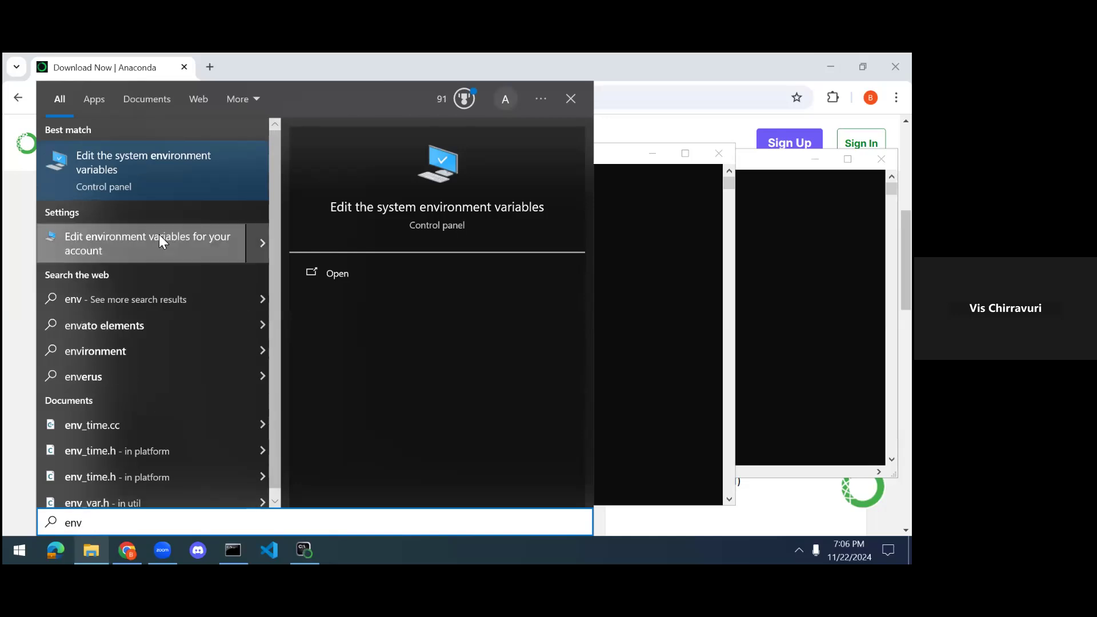
{"action": "left_click", "coordinate": [165, 170]}
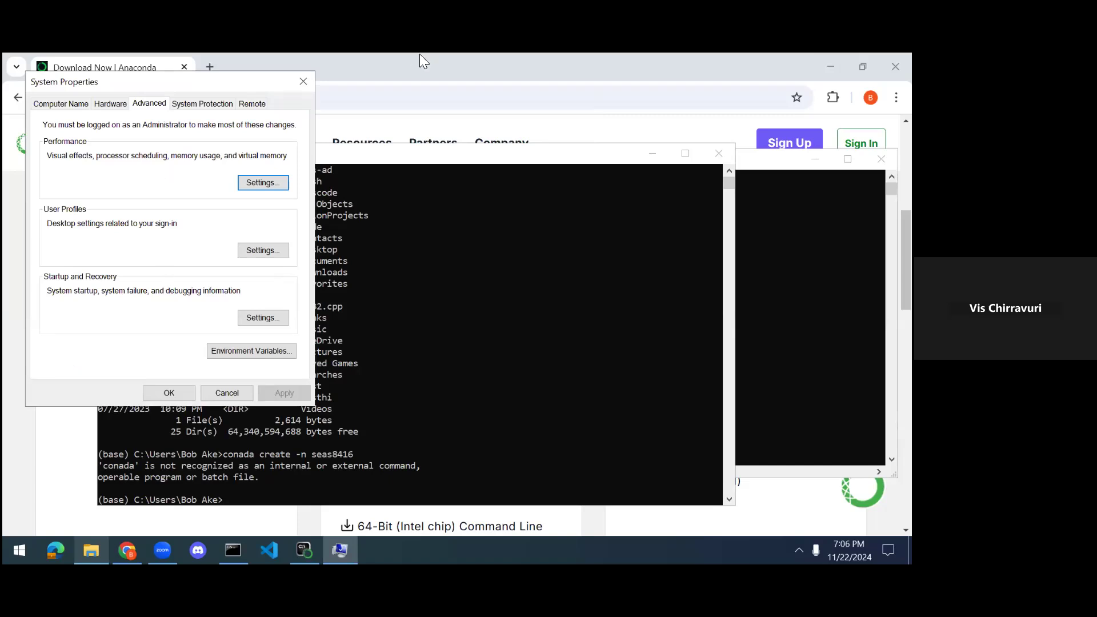
{"action": "left_click_drag", "start_coordinate": [406, 58], "coordinate": [333, 52]}
{"action": "left_click_drag", "start_coordinate": [205, 92], "coordinate": [220, 89]}
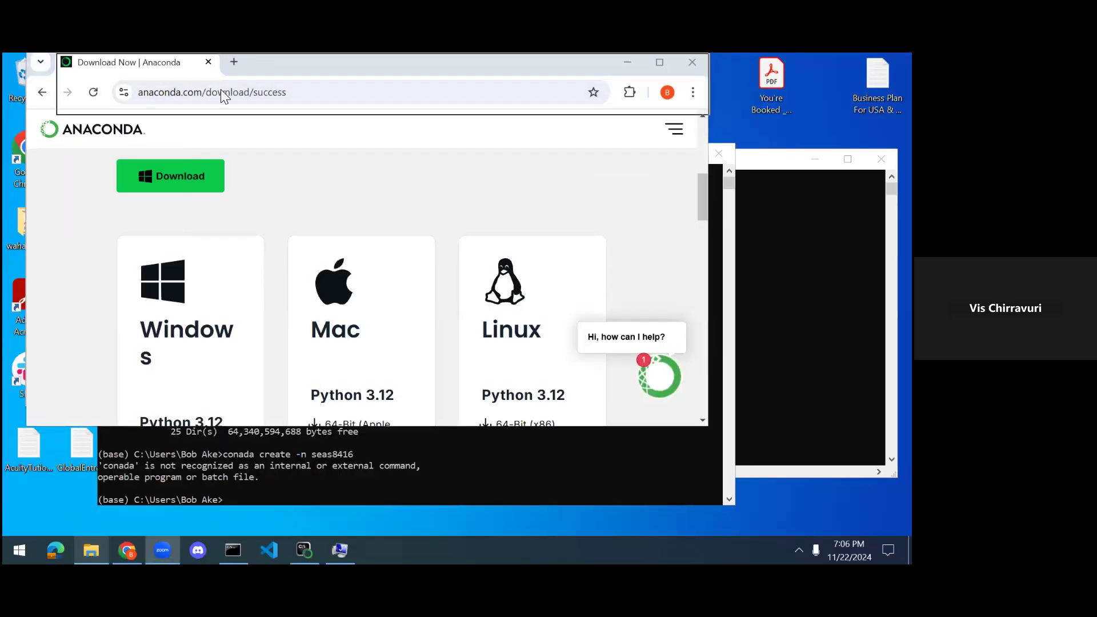
{"action": "left_click", "coordinate": [629, 63]}
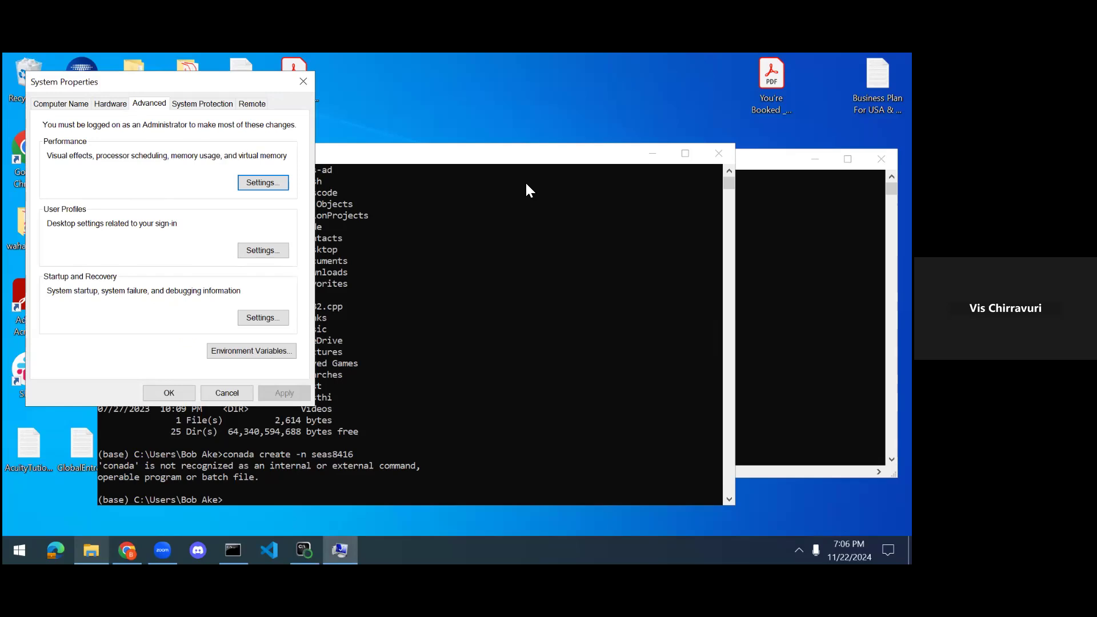
{"action": "left_click", "coordinate": [504, 239]}
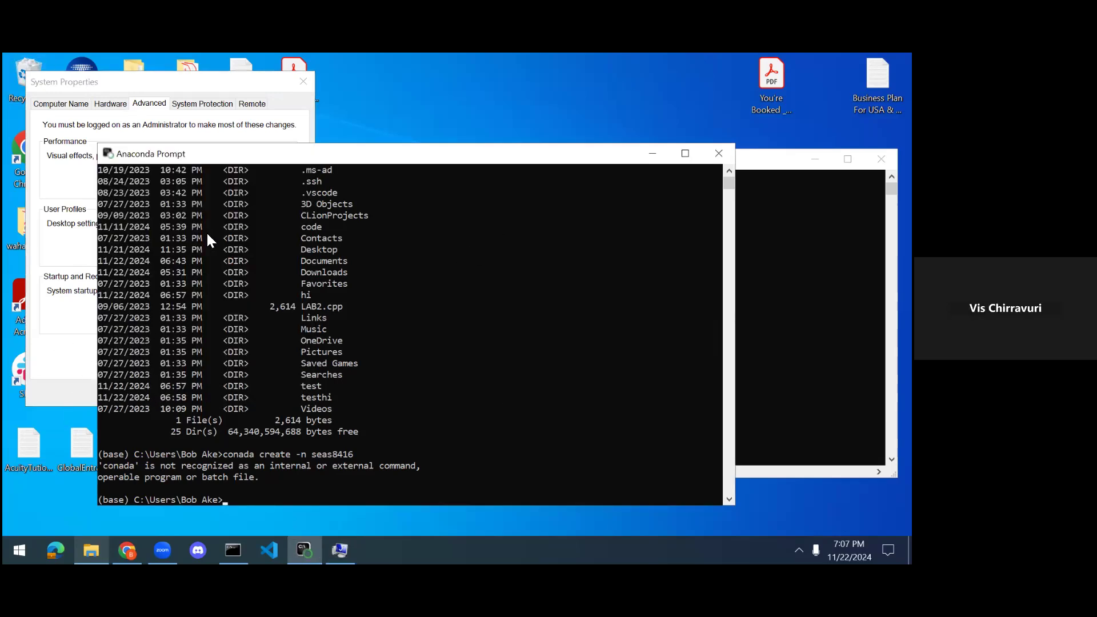
{"action": "left_click", "coordinate": [303, 82]}
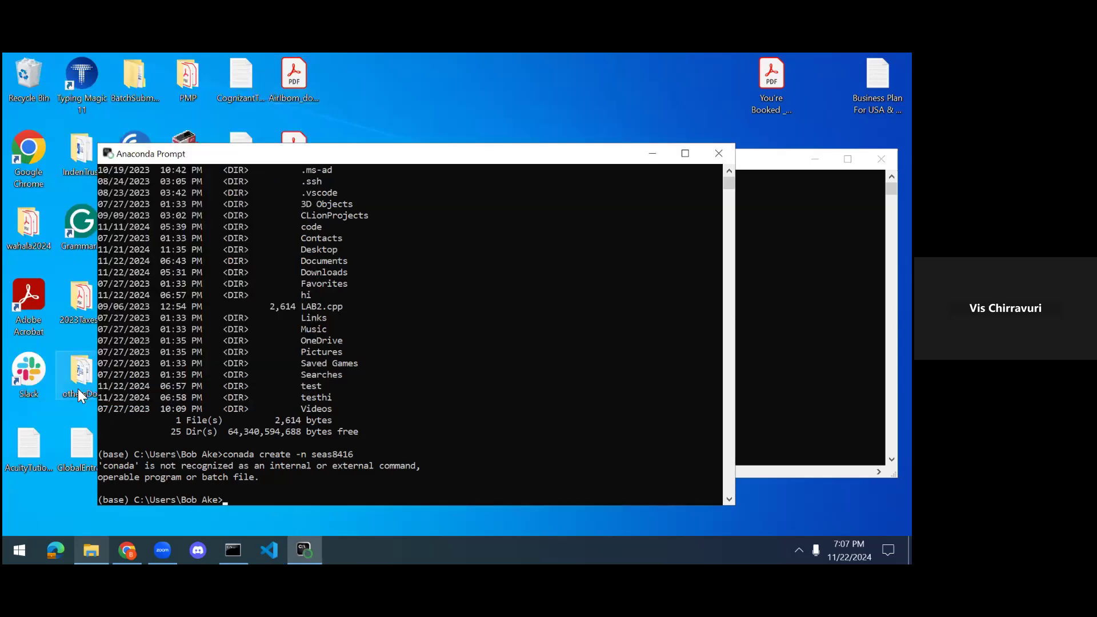
Examine the entries of the user Path variable in Environment Variables for the Anaconda folders, leaving everything unmodified
{"action": "key", "text": "super"}
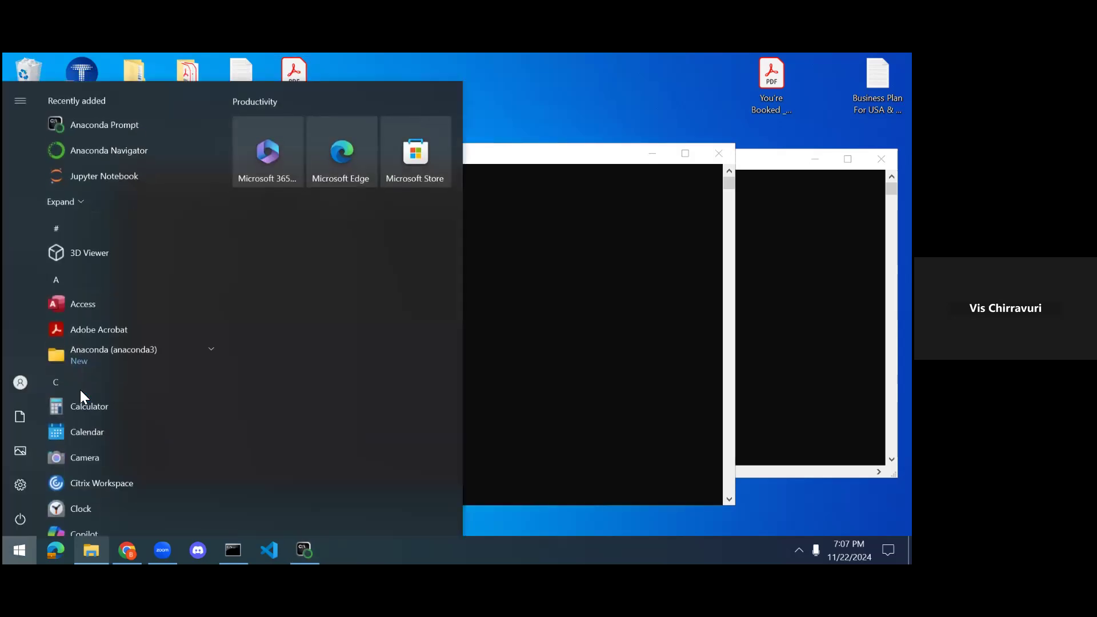
{"action": "type", "text": "env"}
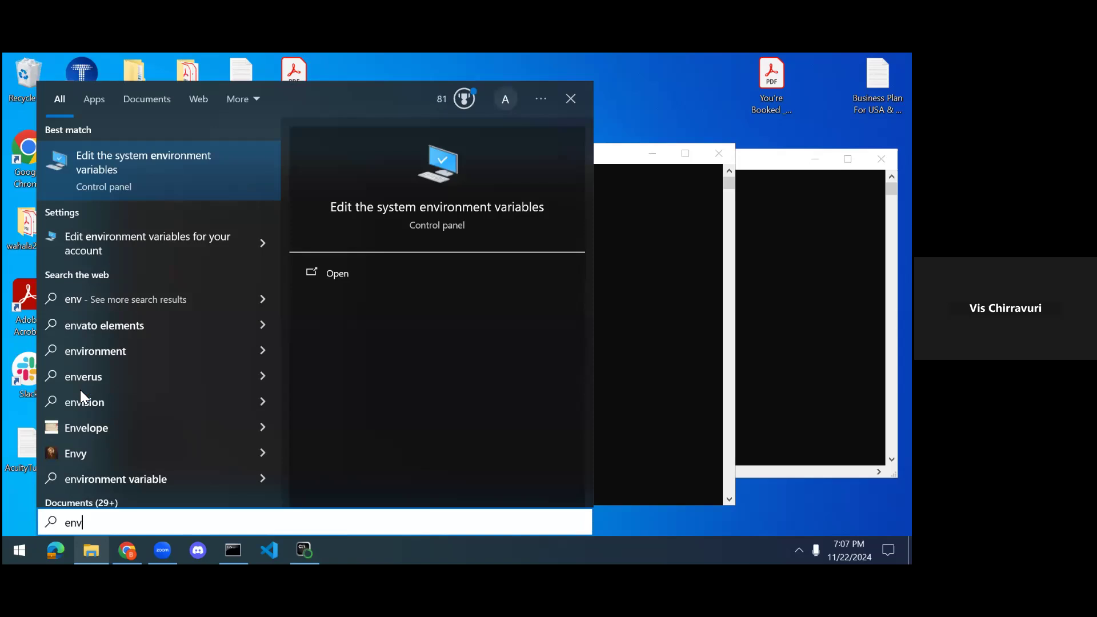
{"action": "key", "text": "Return"}
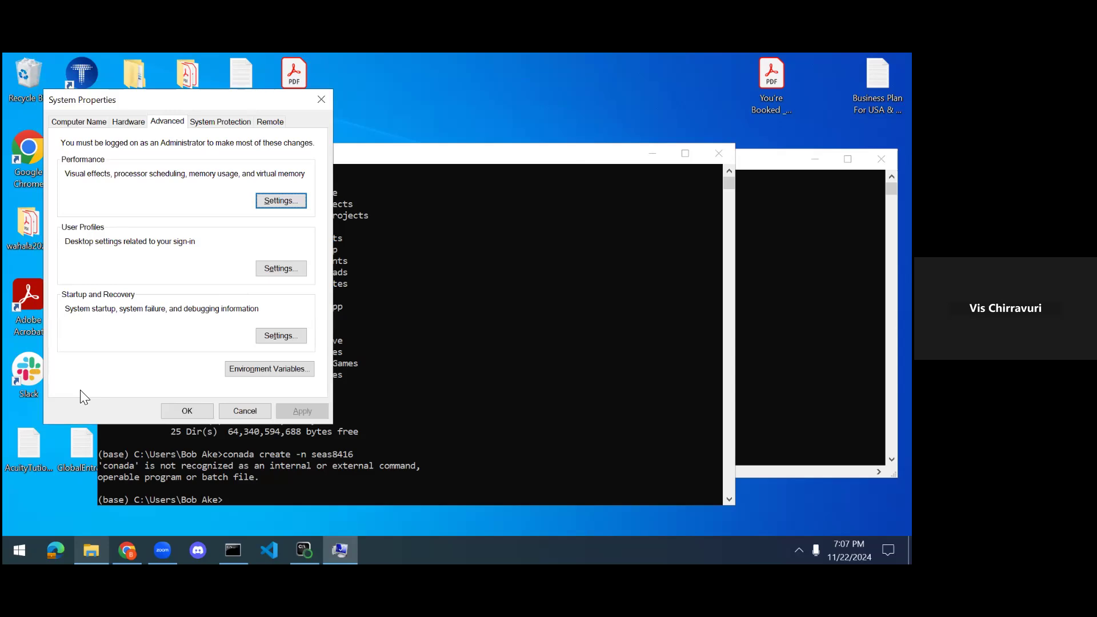
{"action": "left_click", "coordinate": [267, 369]}
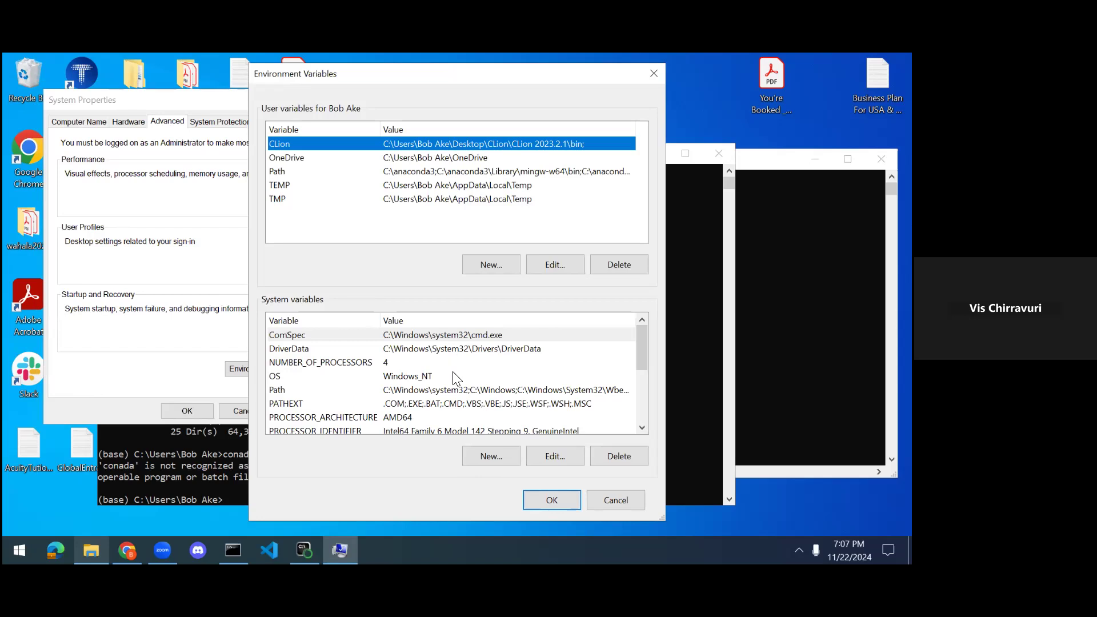
{"action": "left_click", "coordinate": [470, 171]}
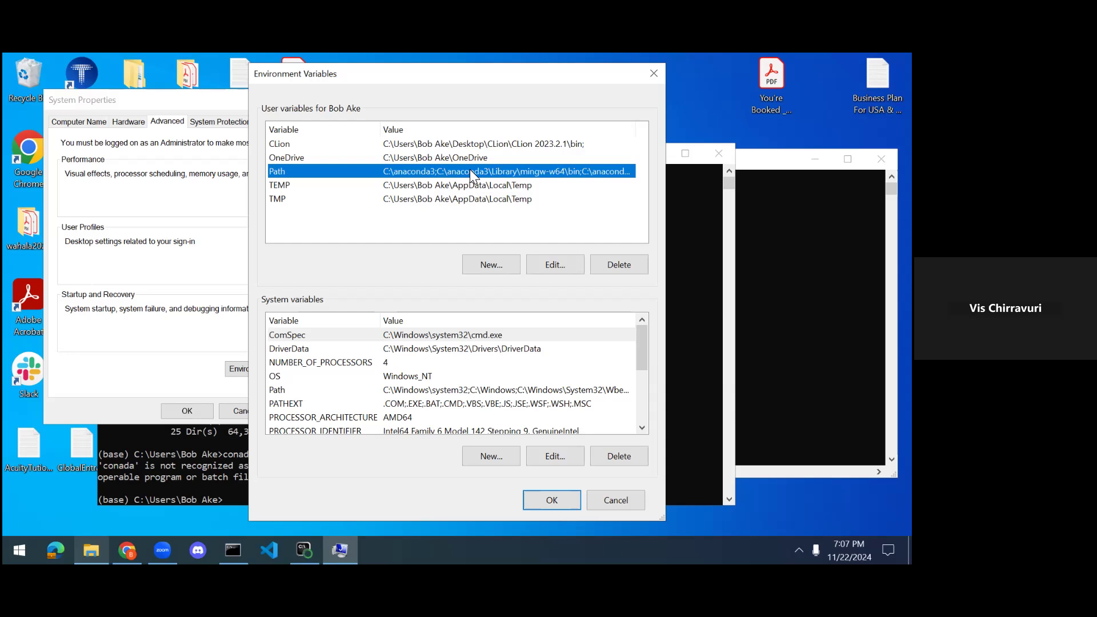
{"action": "left_click", "coordinate": [550, 266]}
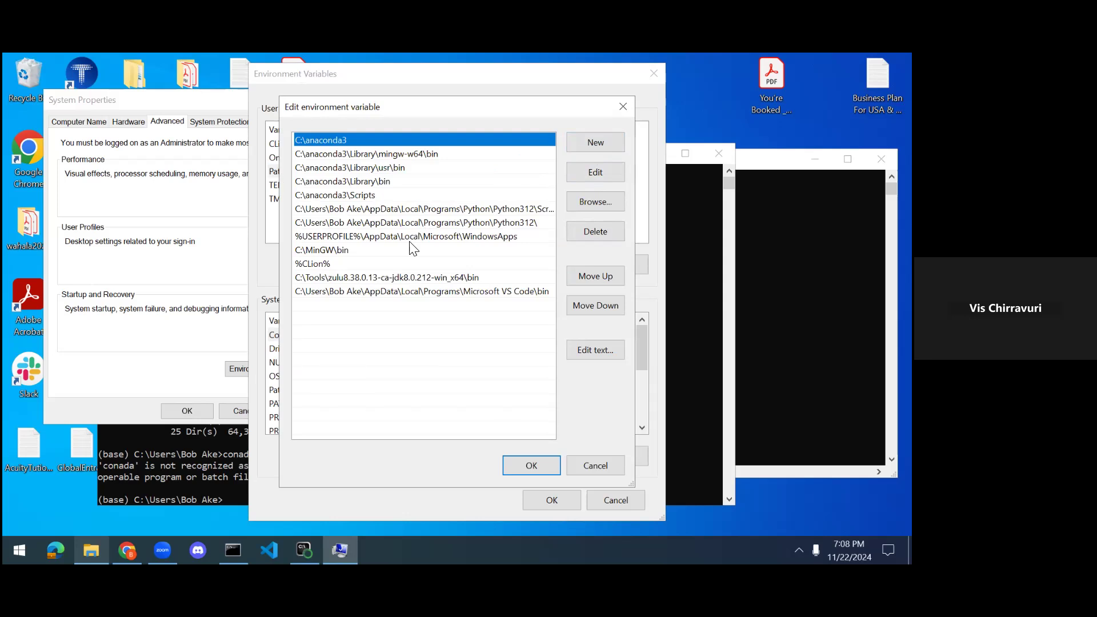
{"action": "left_click", "coordinate": [595, 466]}
{"action": "left_click", "coordinate": [616, 501]}
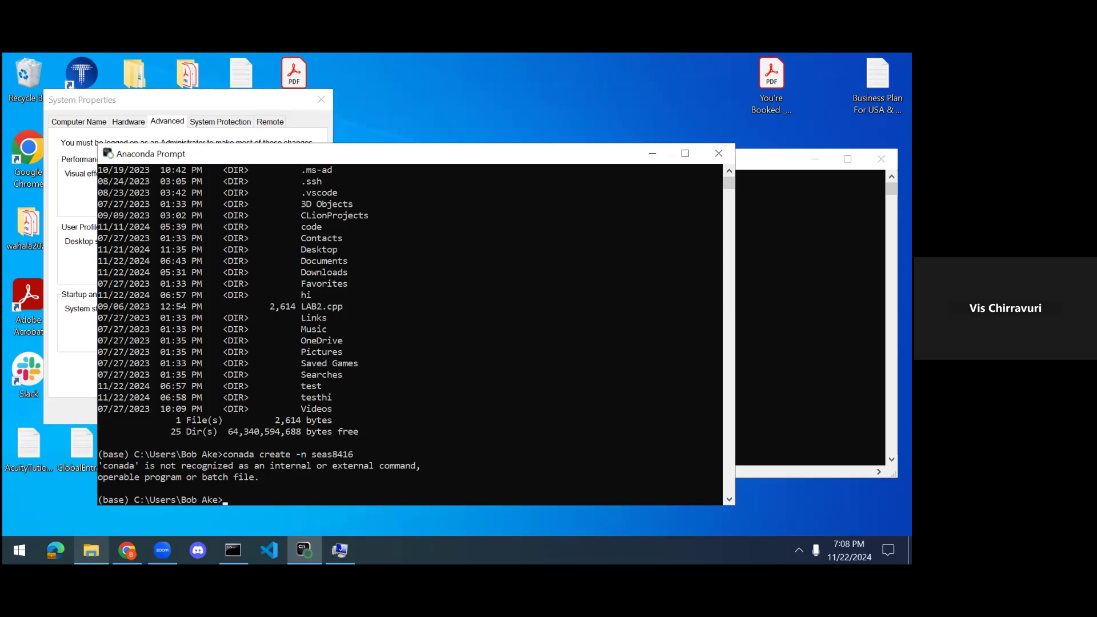
Close the Anaconda Prompt, System Properties and Command Prompt windows
{"action": "left_click", "coordinate": [721, 152]}
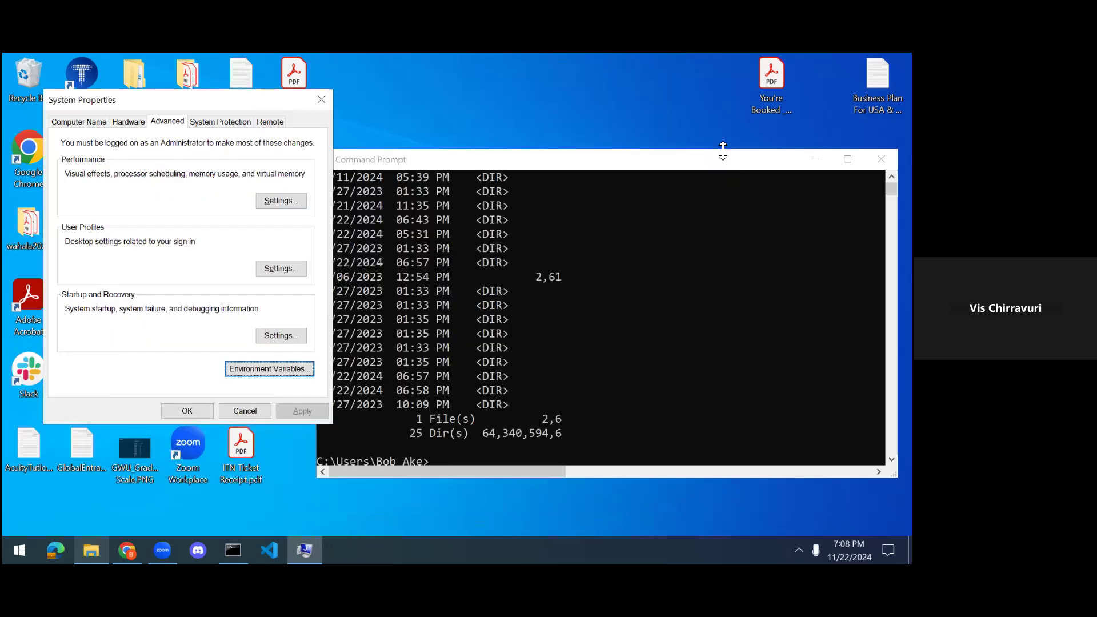
{"action": "left_click", "coordinate": [322, 101]}
{"action": "left_click", "coordinate": [882, 159]}
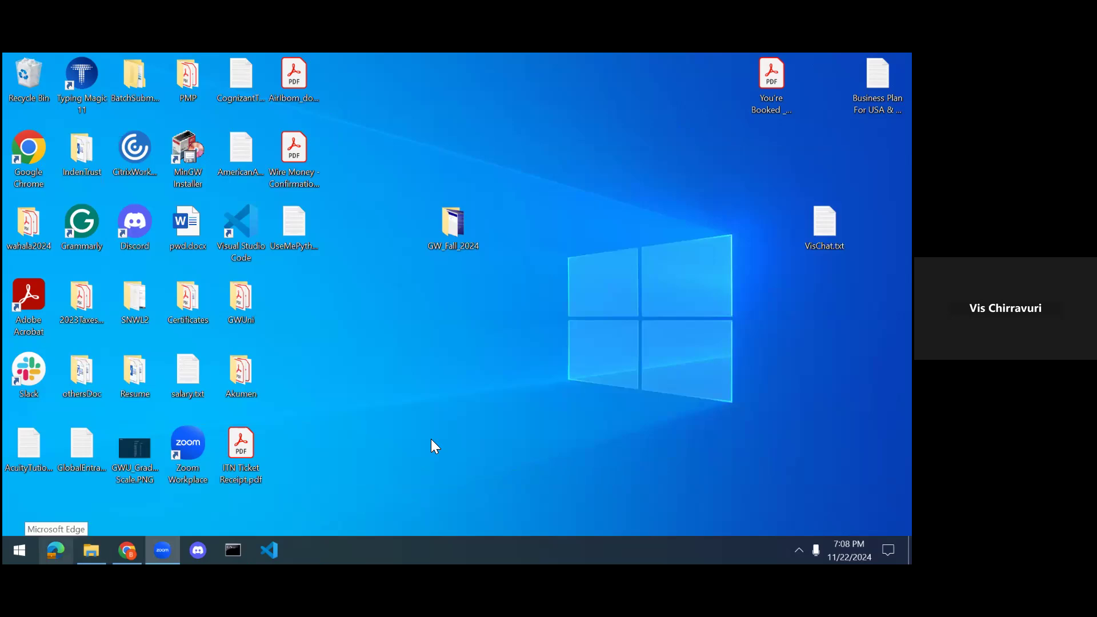
Open a new Anaconda Prompt and run conda without arguments to list its subcommands
{"action": "key", "text": "super"}
{"action": "type", "text": "ana"}
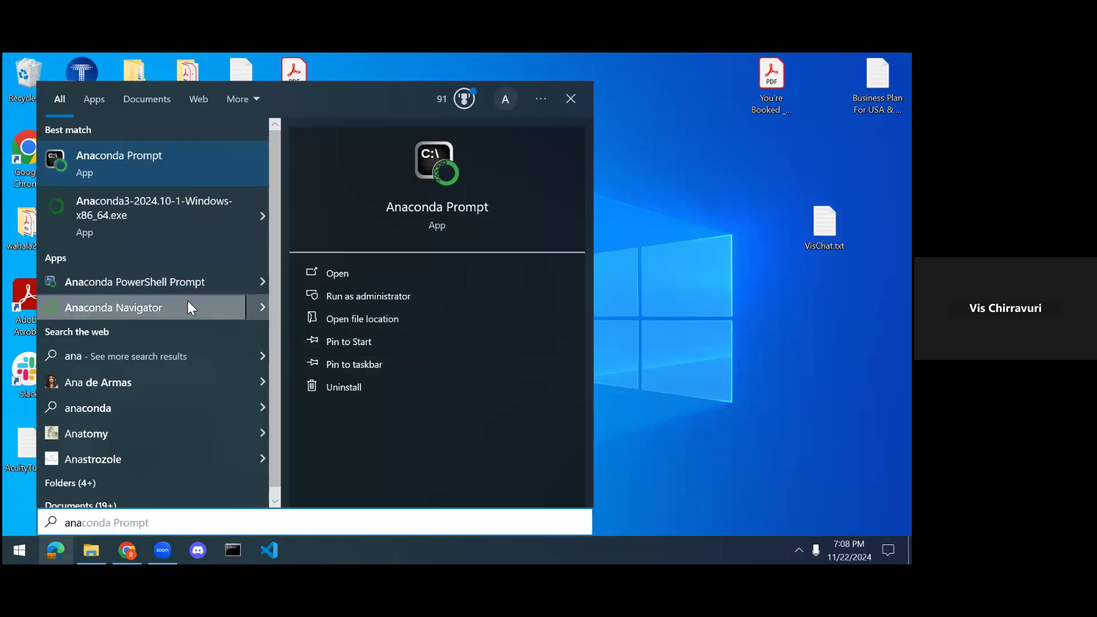
{"action": "left_click", "coordinate": [340, 274]}
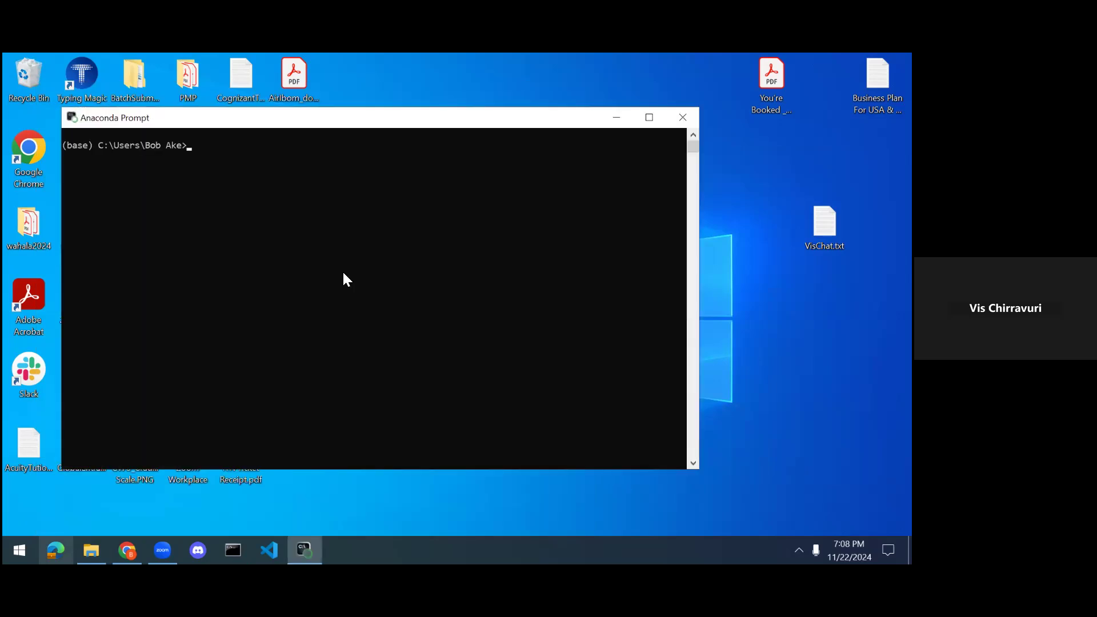
{"action": "type", "text": "conda"}
{"action": "key", "text": "Return"}
Create a conda environment named seas8416 with conda create -n seas8416 and agree to proceed with the package plan
{"action": "type", "text": "con"}
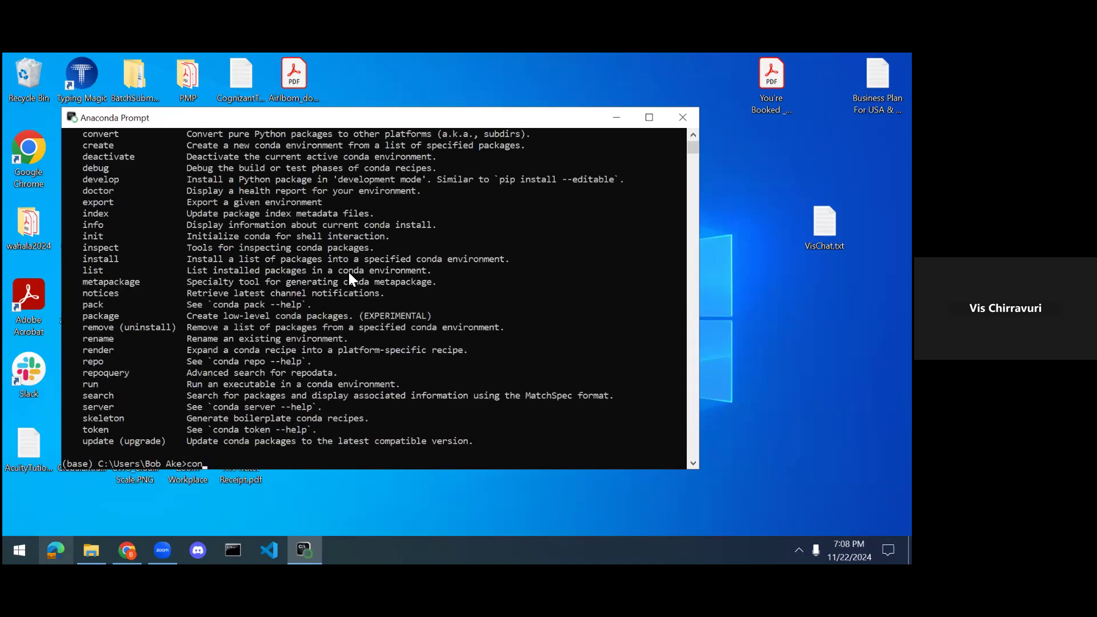
{"action": "type", "text": "da create -n seas8416"}
{"action": "key", "text": "Return"}
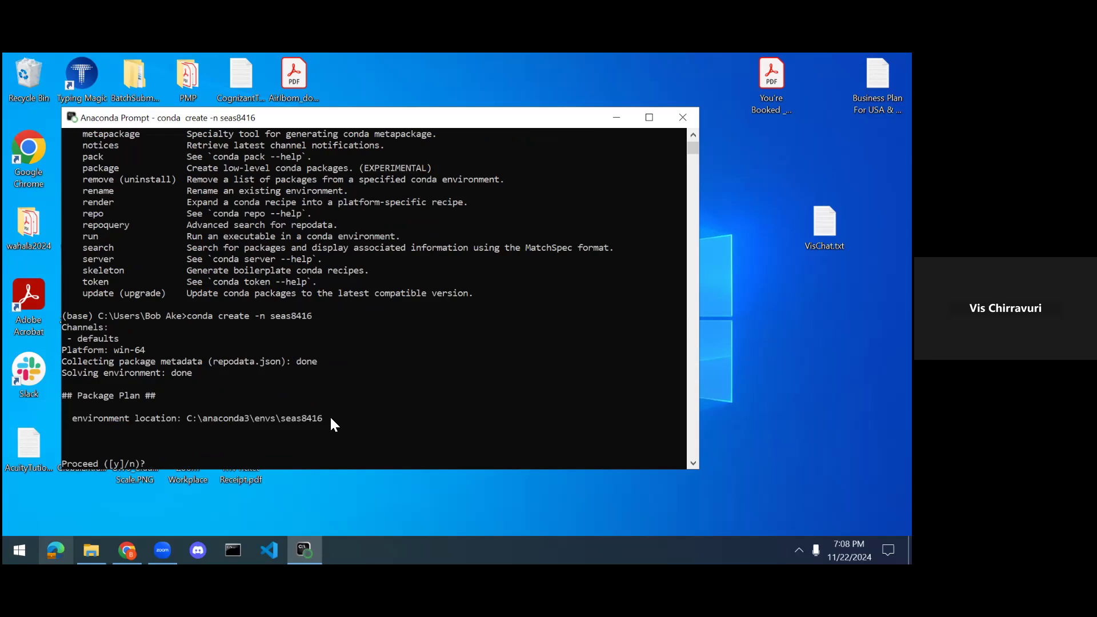
{"action": "type", "text": "y"}
{"action": "key", "text": "Return"}
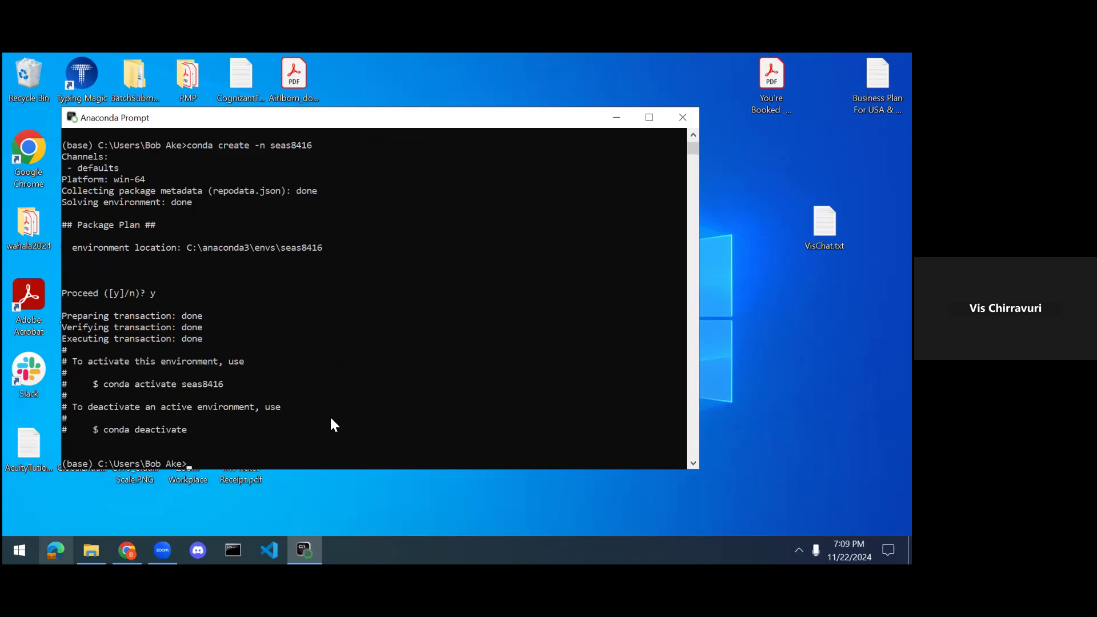
Activate the environment with conda activate seas8416 and compare the base and seas8416 prompt prefixes
{"action": "type", "text": "conda activate seas8416"}
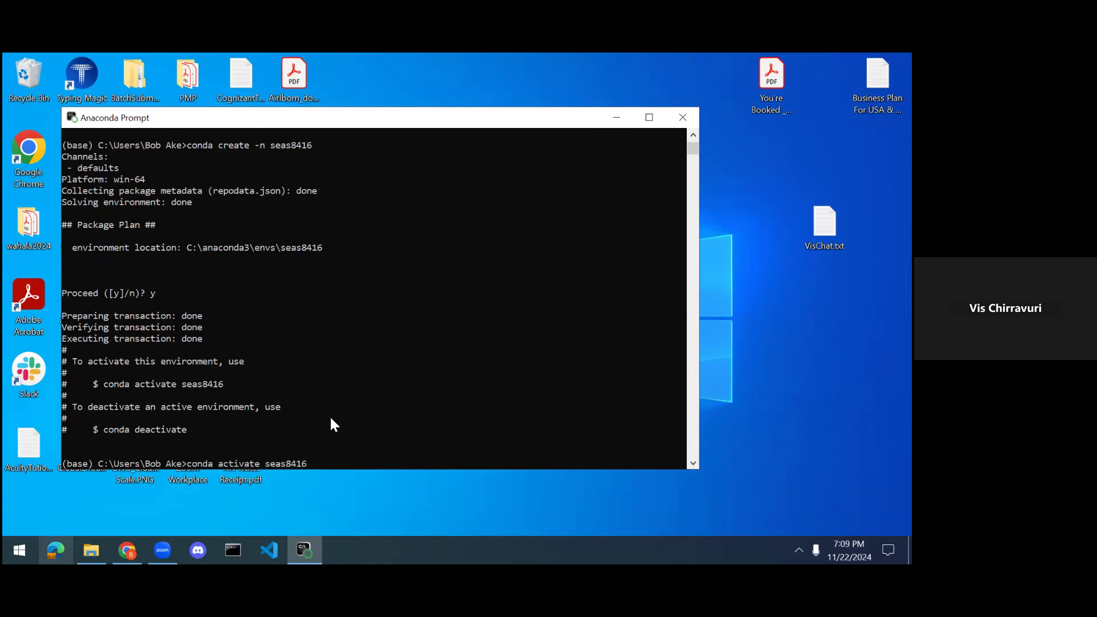
{"action": "key", "text": "Return"}
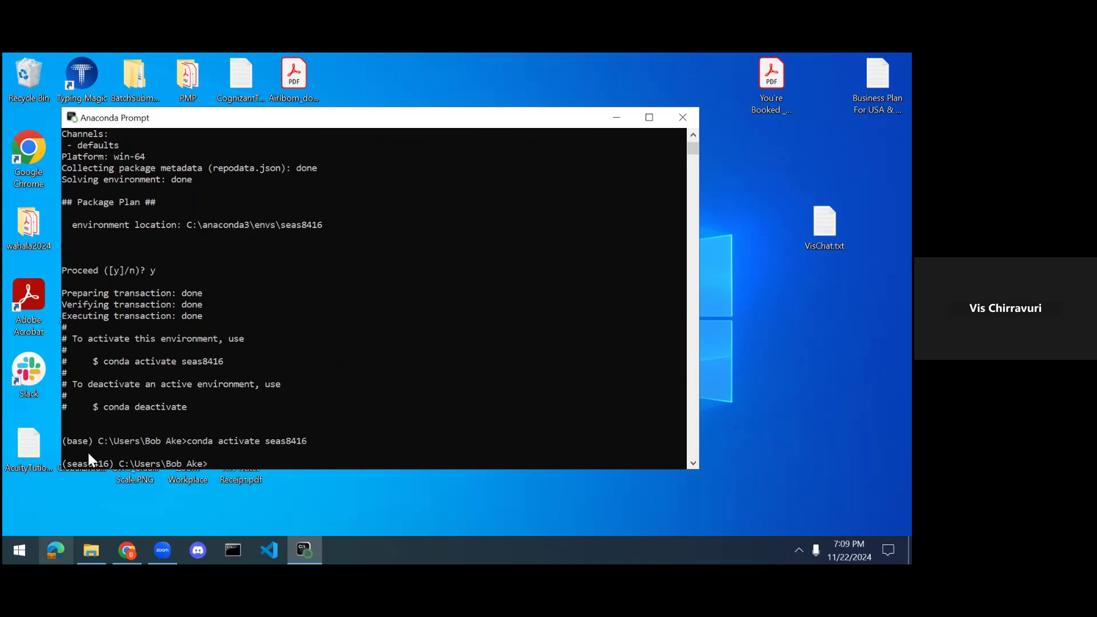
{"action": "left_click", "coordinate": [70, 441]}
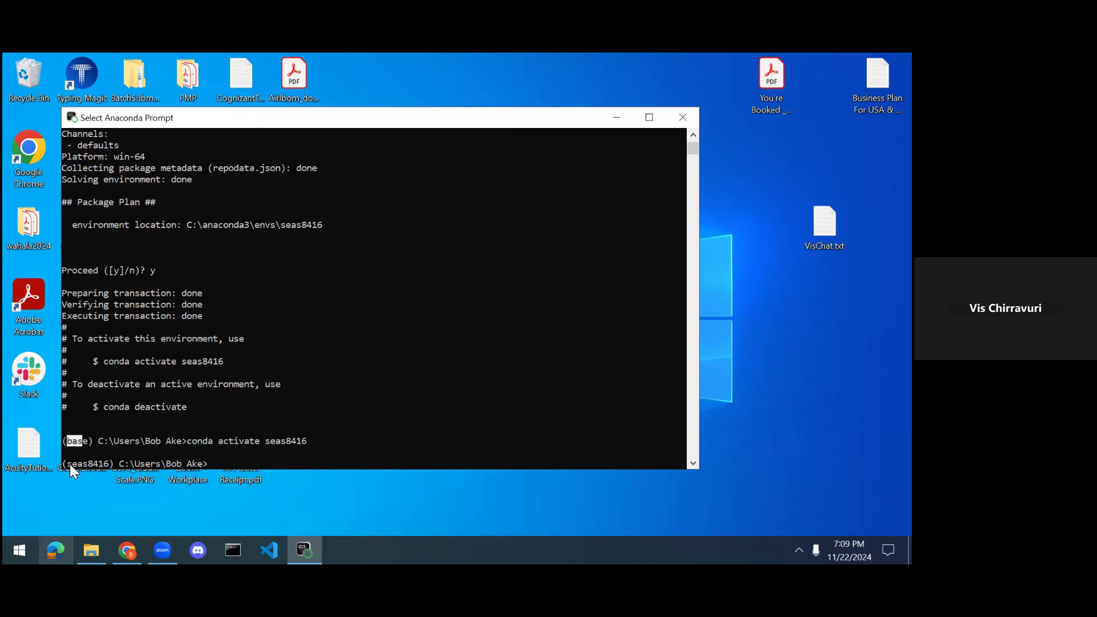
{"action": "left_click", "coordinate": [236, 464]}
{"action": "left_click", "coordinate": [360, 453]}
Run pip install pandas in the seas8416 environment
{"action": "type", "text": "pip"}
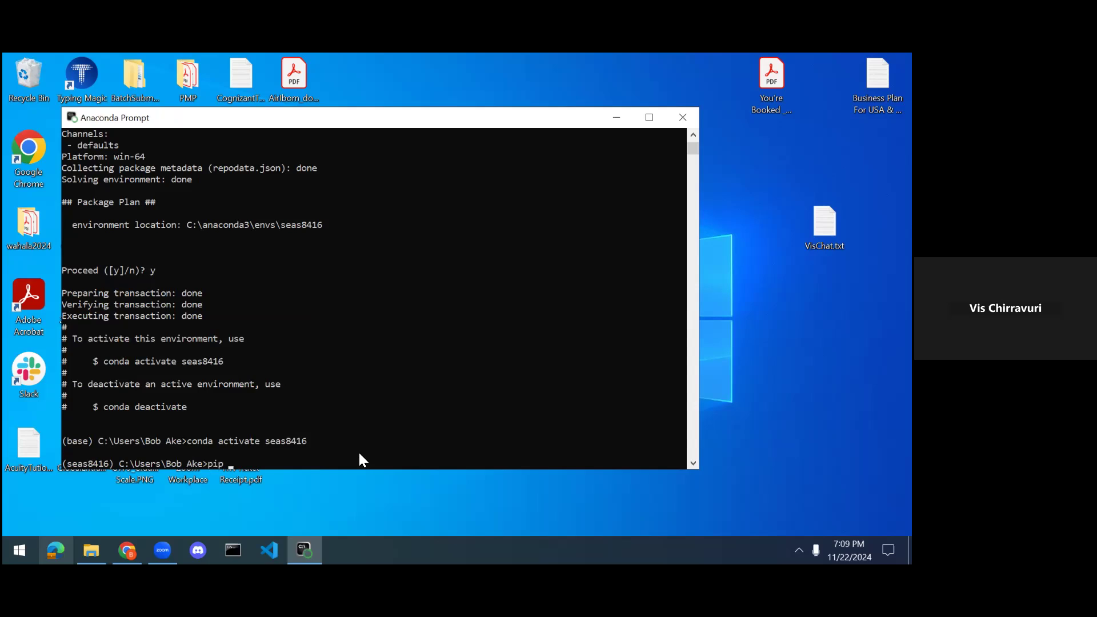
{"action": "type", "text": " install pandsas"}
{"action": "key", "text": "BackSpace"}
{"action": "key", "text": "BackSpace"}
{"action": "key", "text": "BackSpace"}
{"action": "type", "text": "as"}
{"action": "key", "text": "Return"}
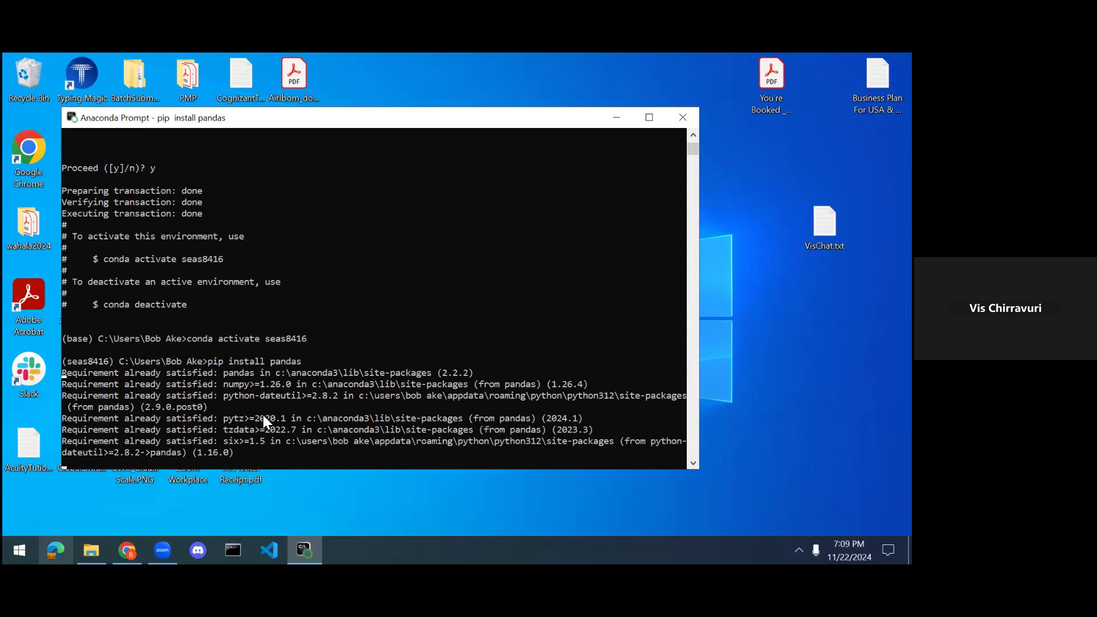
Run pip install numpy in the seas8416 environment
{"action": "type", "text": "pip install "}
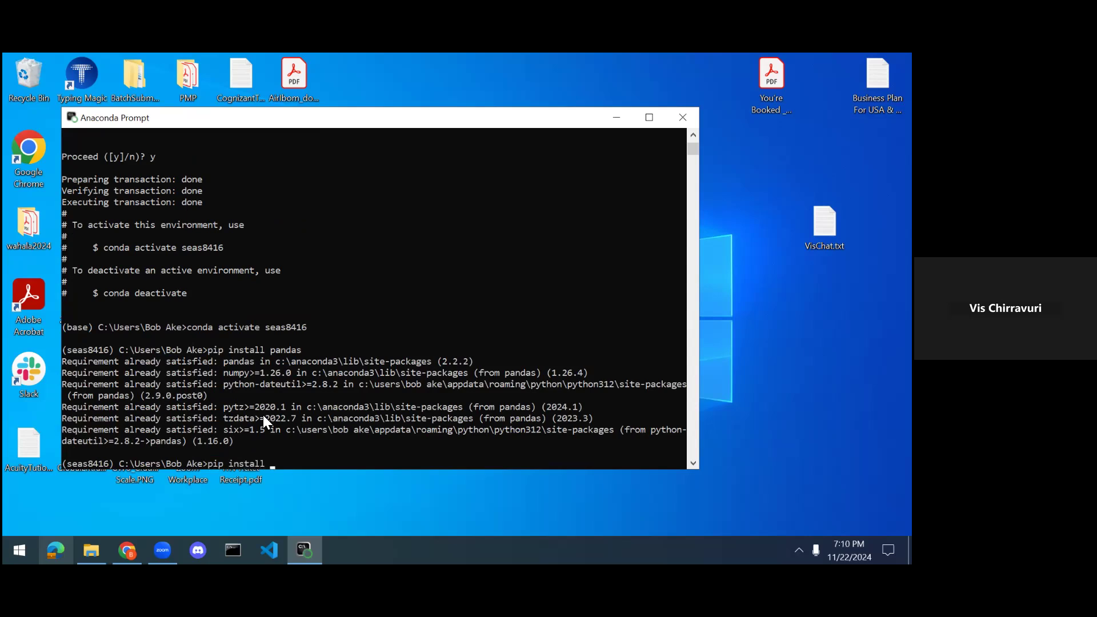
{"action": "type", "text": "numpy"}
{"action": "key", "text": "Return"}
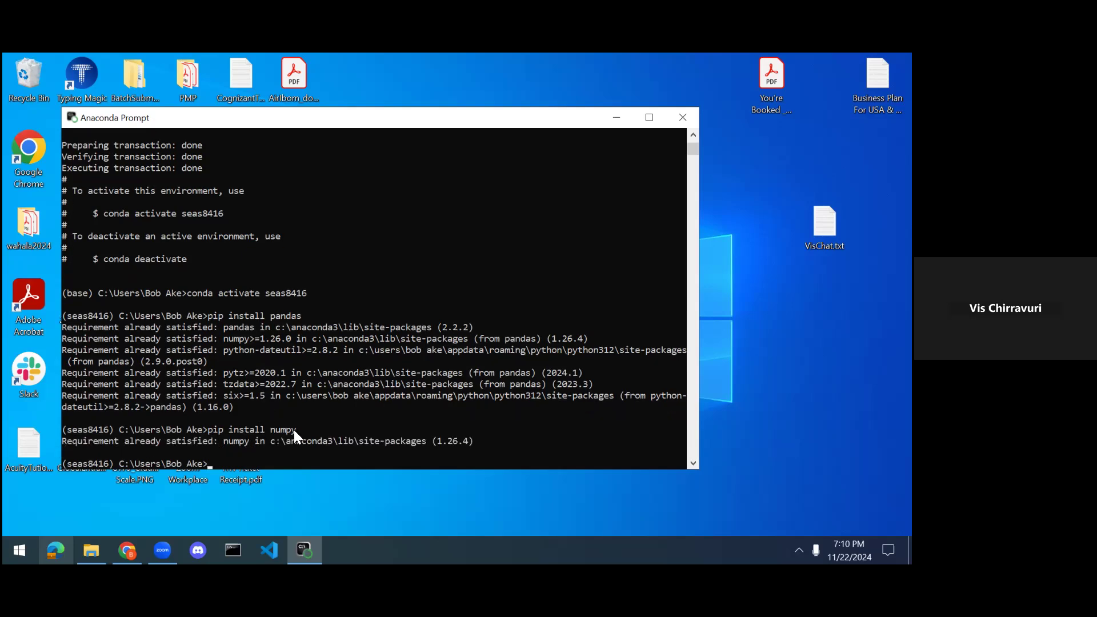
Install Jupyter in the seas8416 environment with pip install jupyter
{"action": "type", "text": "pip install jypiter"}
{"action": "key", "text": "BackSpace"}
{"action": "key", "text": "BackSpace"}
{"action": "key", "text": "BackSpace"}
{"action": "key", "text": "BackSpace"}
{"action": "key", "text": "BackSpace"}
{"action": "key", "text": "BackSpace"}
{"action": "type", "text": "upyter"}
{"action": "key", "text": "Return"}
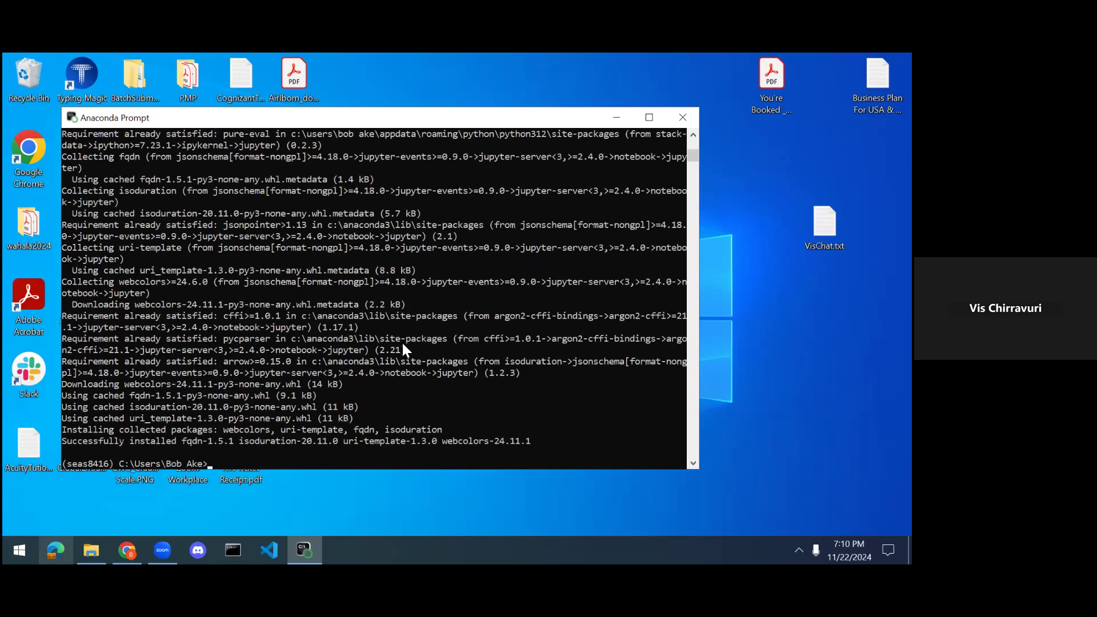
Launch JupyterLab with jupyter lab from the seas8416 prompt and create a Python 3 (ipykernel) notebook
{"action": "type", "text": "jupyter lab"}
{"action": "key", "text": "Return"}
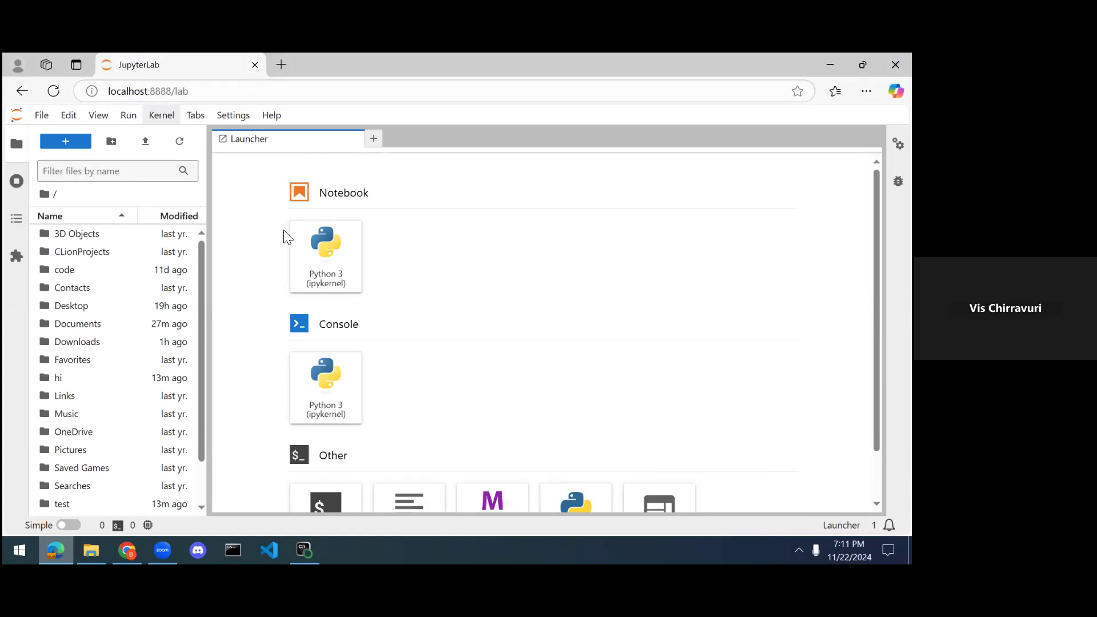
{"action": "left_click", "coordinate": [331, 272]}
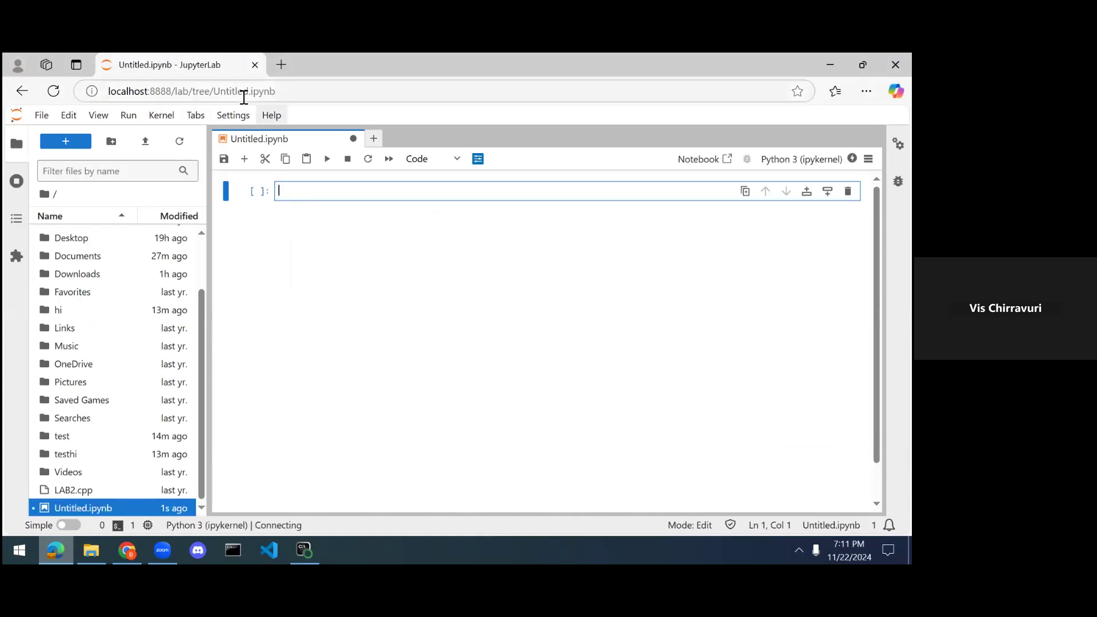
Rename the untitled notebook to the student's surname followed by _seas8416_assignment2, keeping the .ipynb extension
{"action": "left_click", "coordinate": [46, 116]}
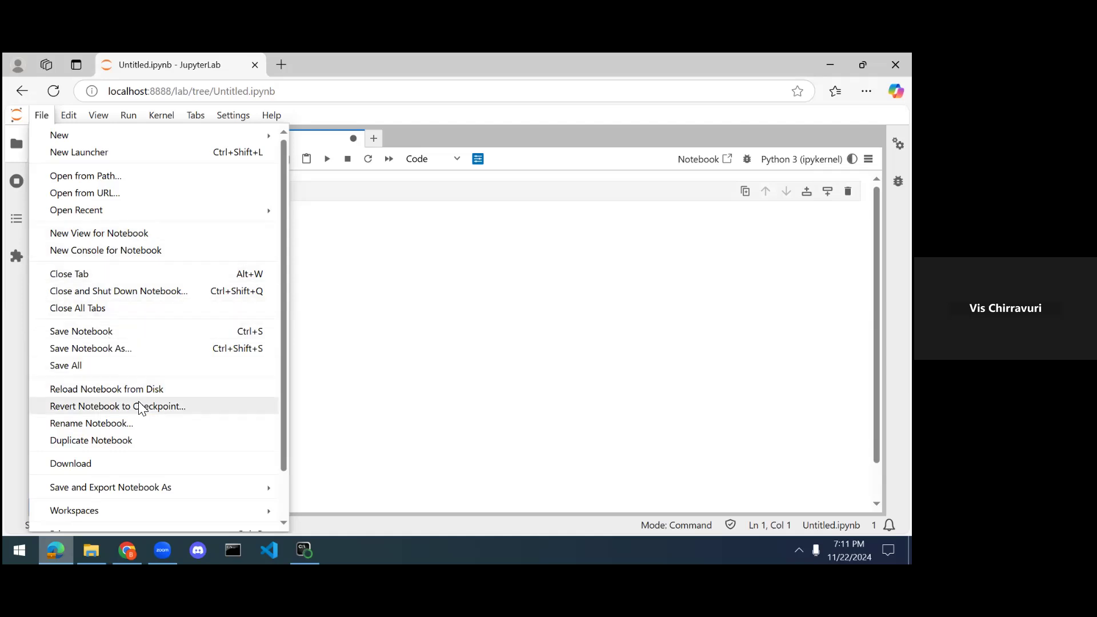
{"action": "left_click", "coordinate": [143, 425]}
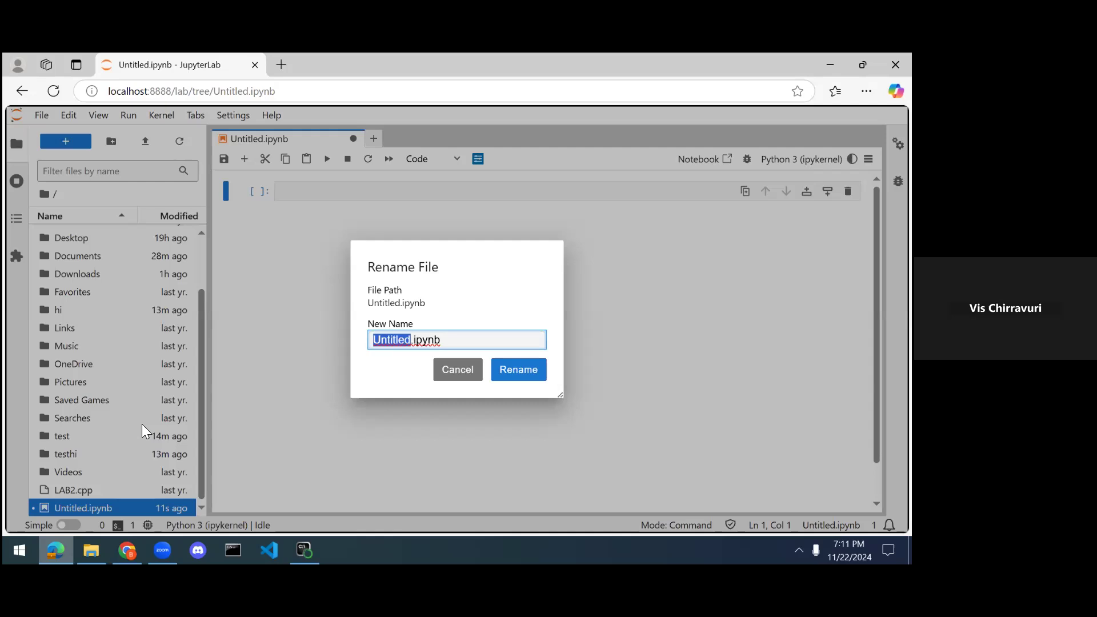
{"action": "type", "text": "Ake_"}
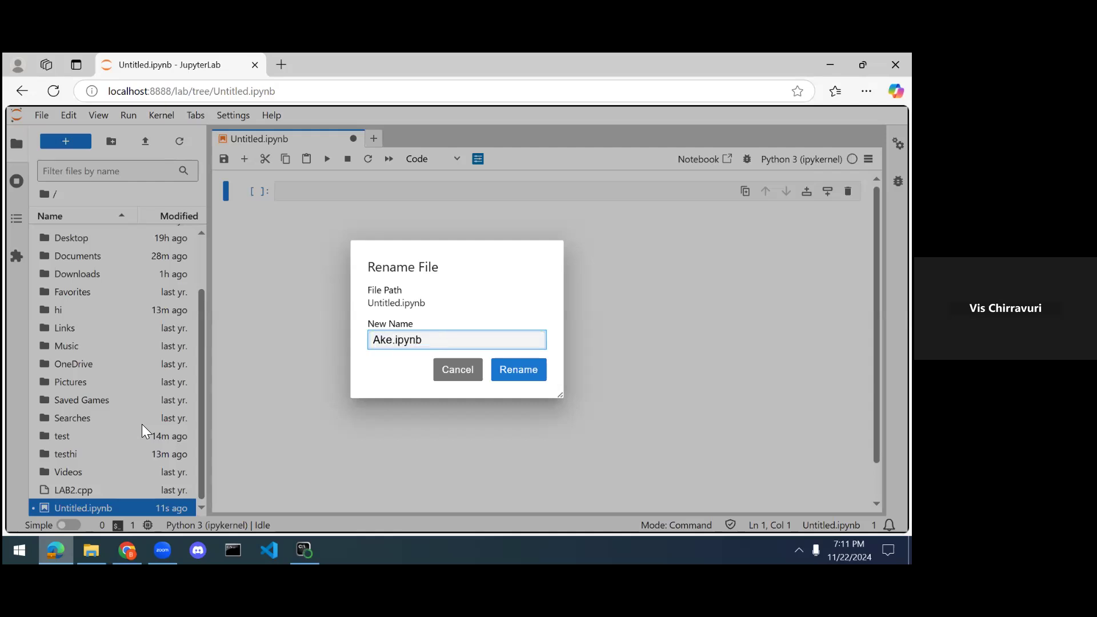
{"action": "type", "text": "seas841"}
{"action": "type", "text": "6_assignm"}
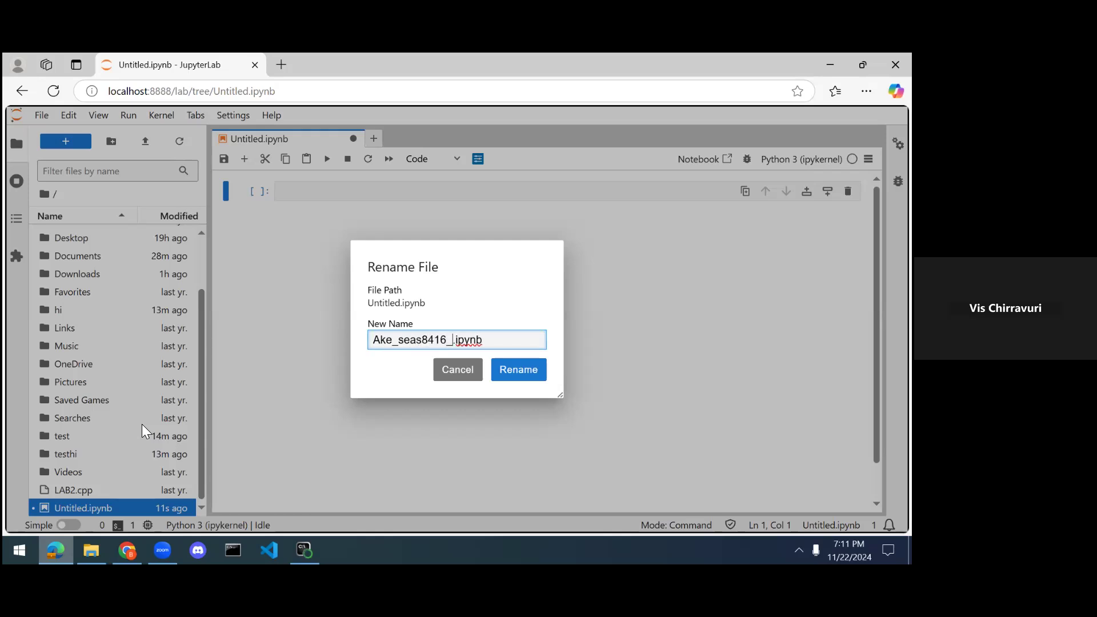
{"action": "type", "text": "ent2"}
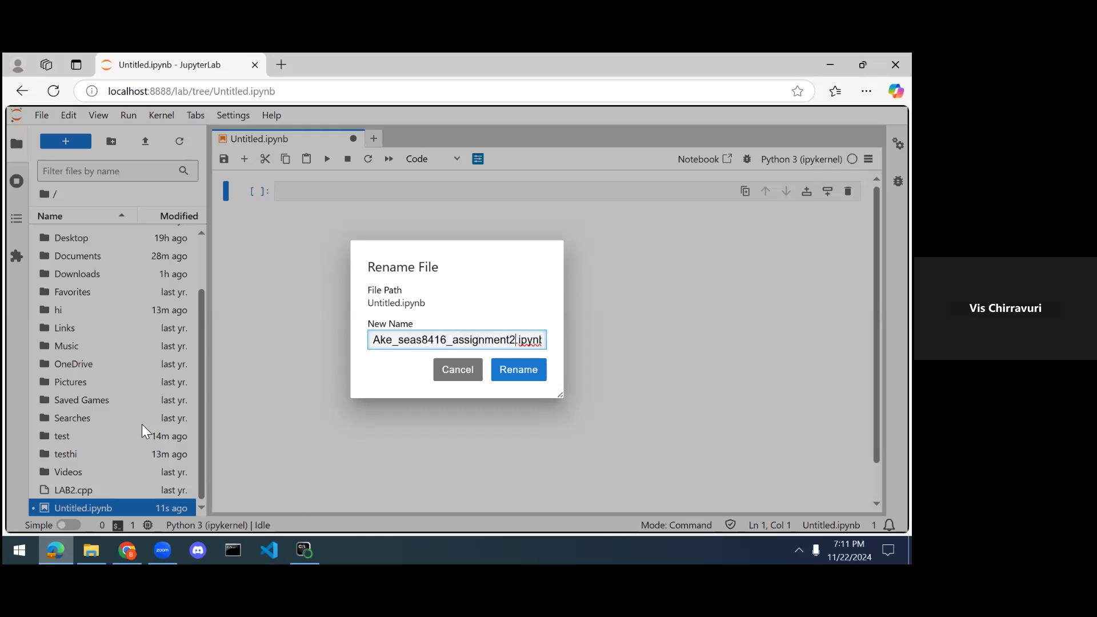
{"action": "left_click", "coordinate": [518, 371]}
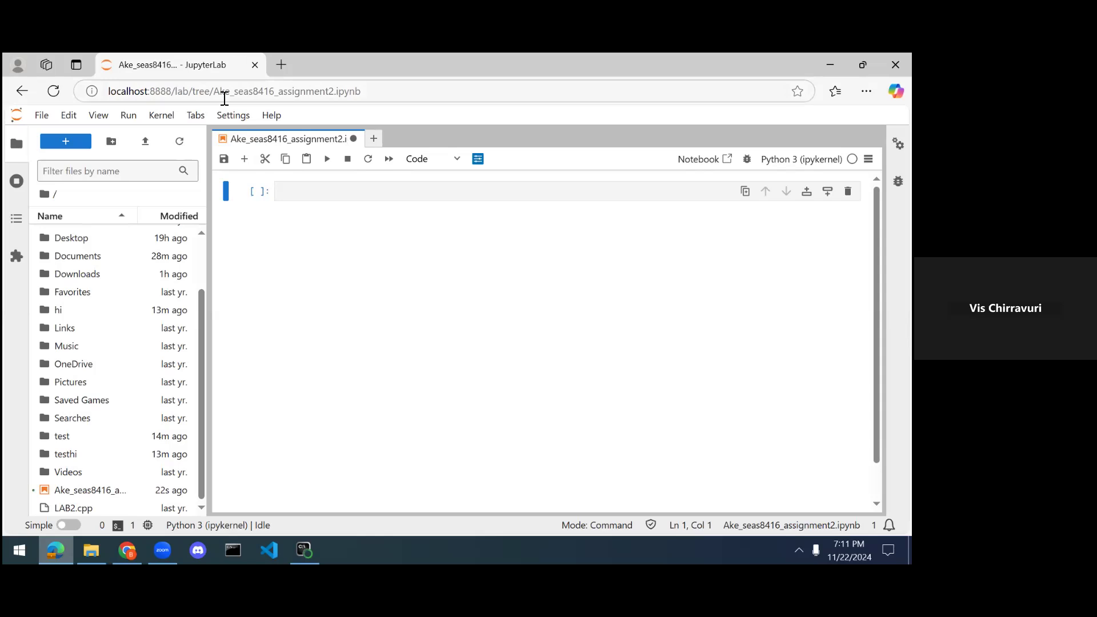
Enter print("hello world!") in the notebook's first cell and run it
{"action": "key", "text": "alt+Tab"}
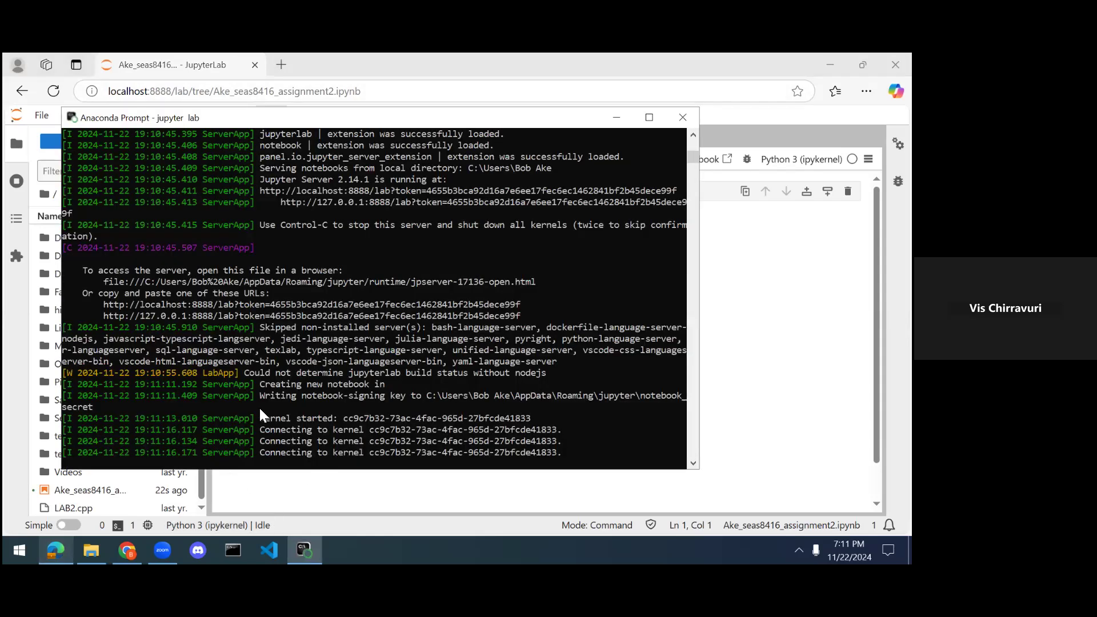
{"action": "key", "text": "alt+Tab"}
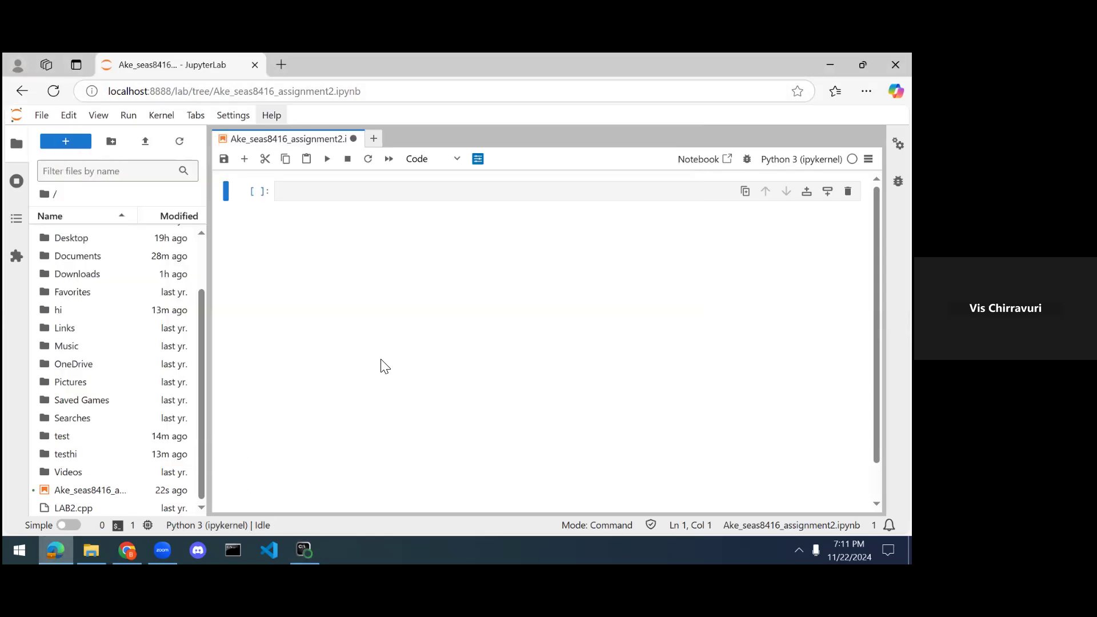
{"action": "left_click", "coordinate": [347, 191]}
{"action": "type", "text": "print("}
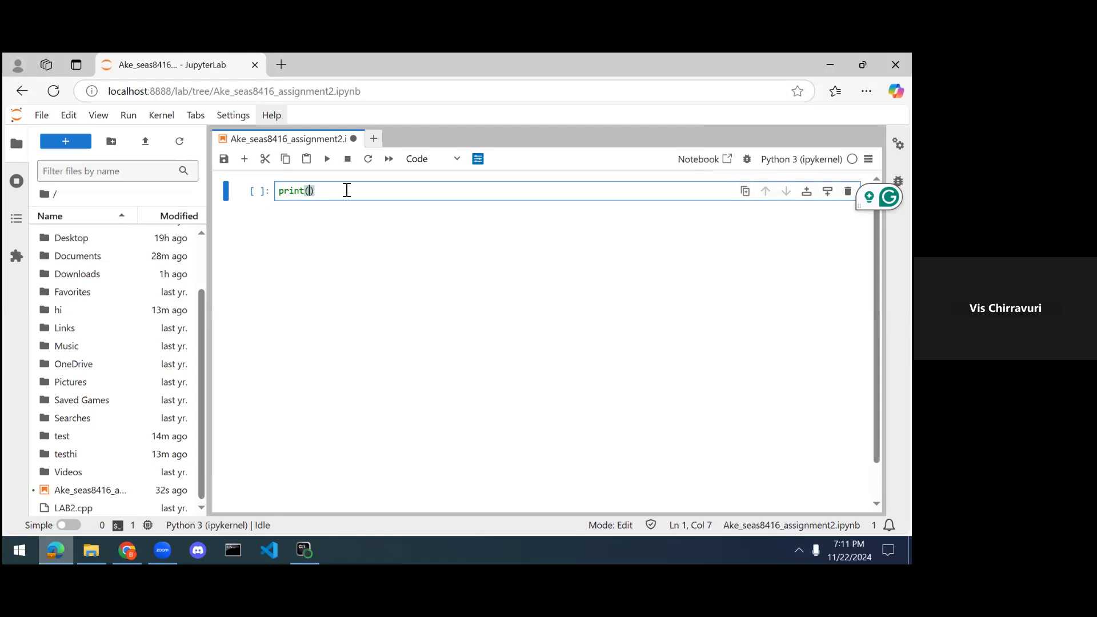
{"action": "type", "text": "\"hello"}
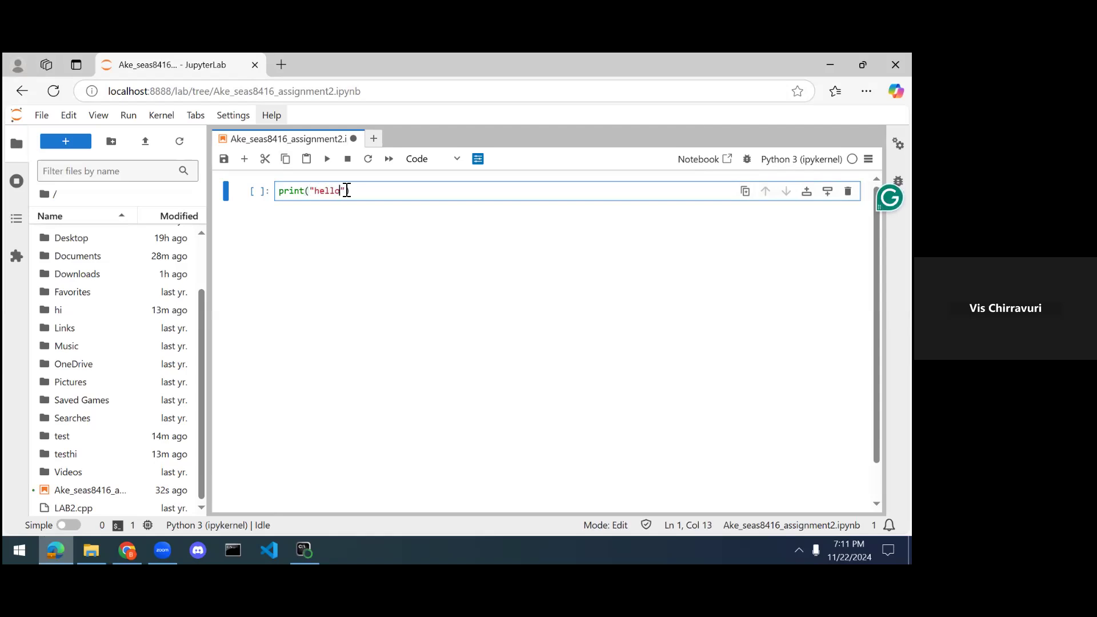
{"action": "type", "text": " world!"}
{"action": "key", "text": "ctrl+Return"}
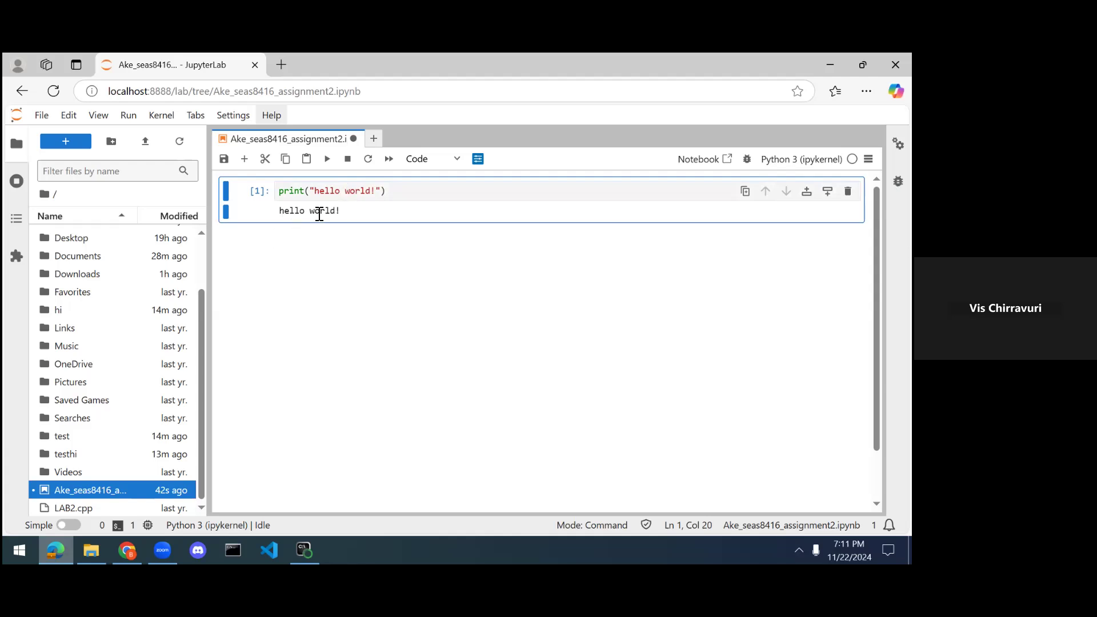
Replace the cell's code with import pandas as pd and run it
{"action": "left_click", "coordinate": [407, 192]}
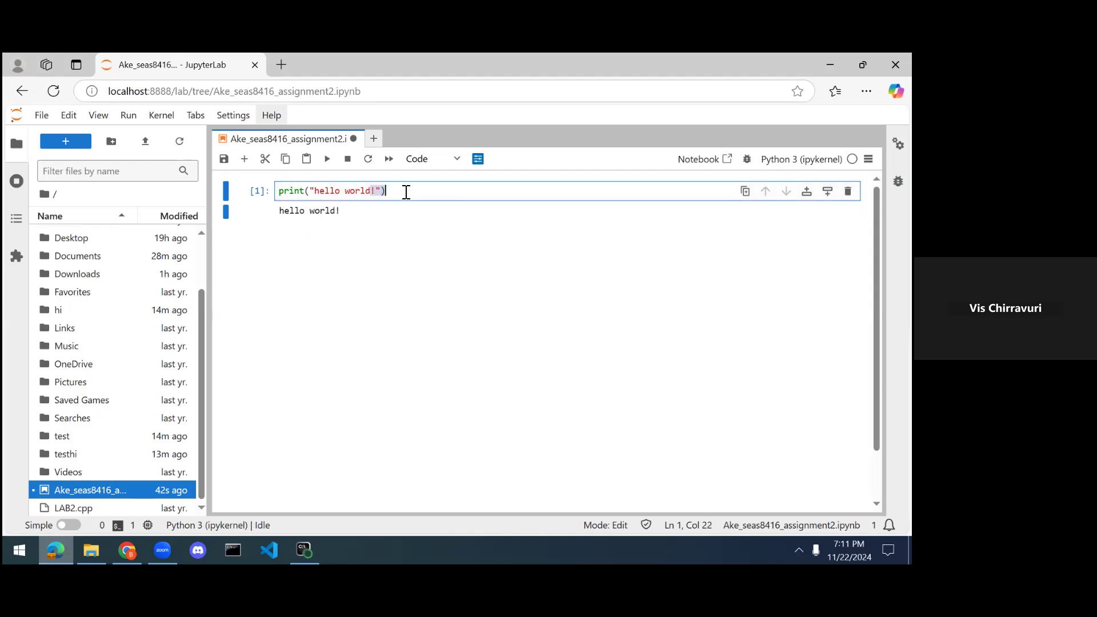
{"action": "key", "text": "ctrl+a"}
{"action": "type", "text": "import pandas a"}
{"action": "key", "text": "BackSpace"}
{"action": "key", "text": "BackSpace"}
{"action": "type", "text": "as pd"}
{"action": "key", "text": "ctrl+Return"}
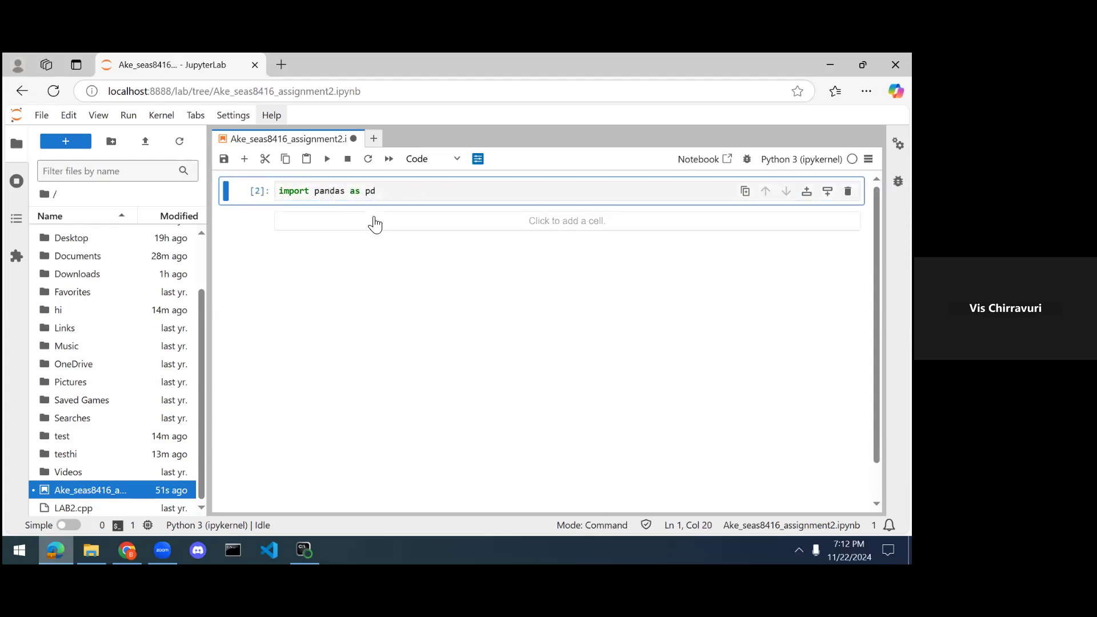
Change the cell's import statement to import numpy as np and run it
{"action": "double_click", "coordinate": [323, 191]}
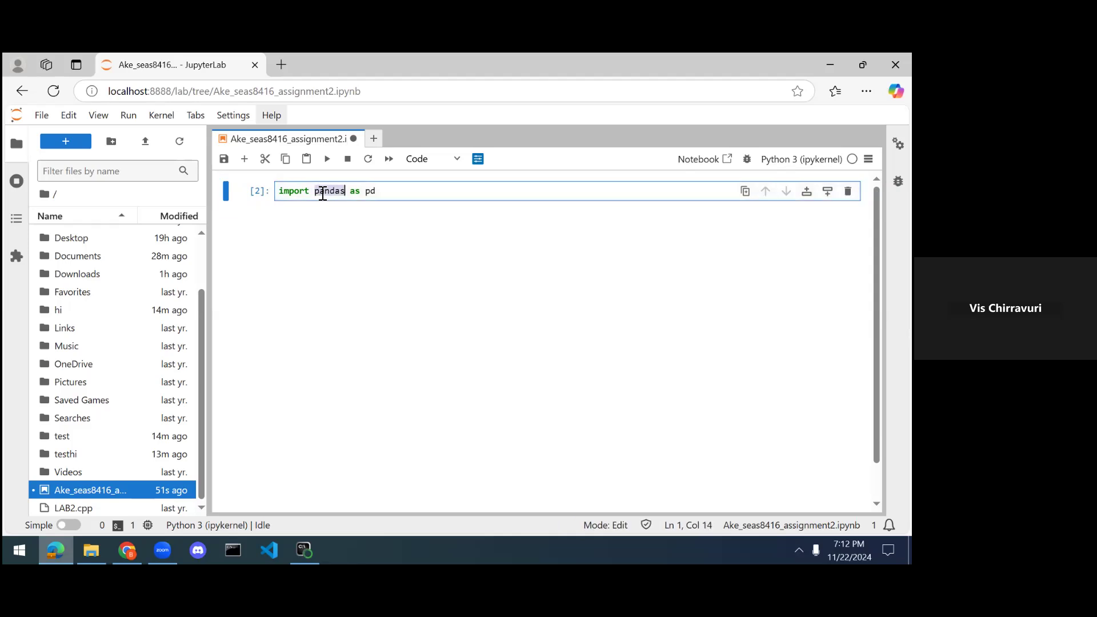
{"action": "type", "text": "numpy"}
{"action": "key", "text": "End"}
{"action": "key", "text": "BackSpace"}
{"action": "key", "text": "BackSpace"}
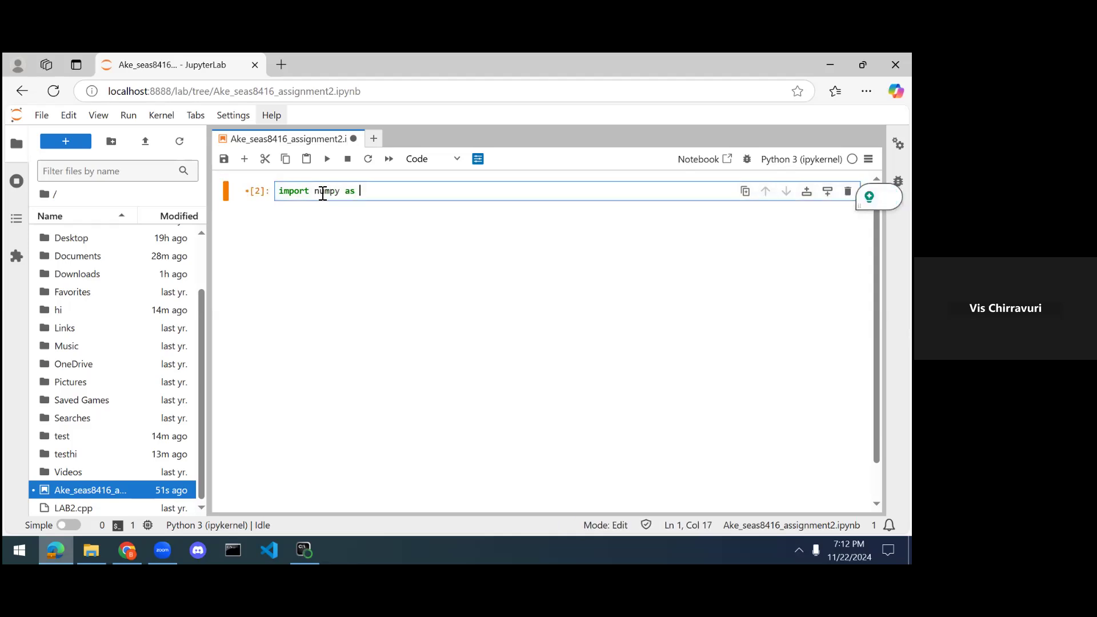
{"action": "type", "text": "np"}
{"action": "key", "text": "ctrl+Return"}
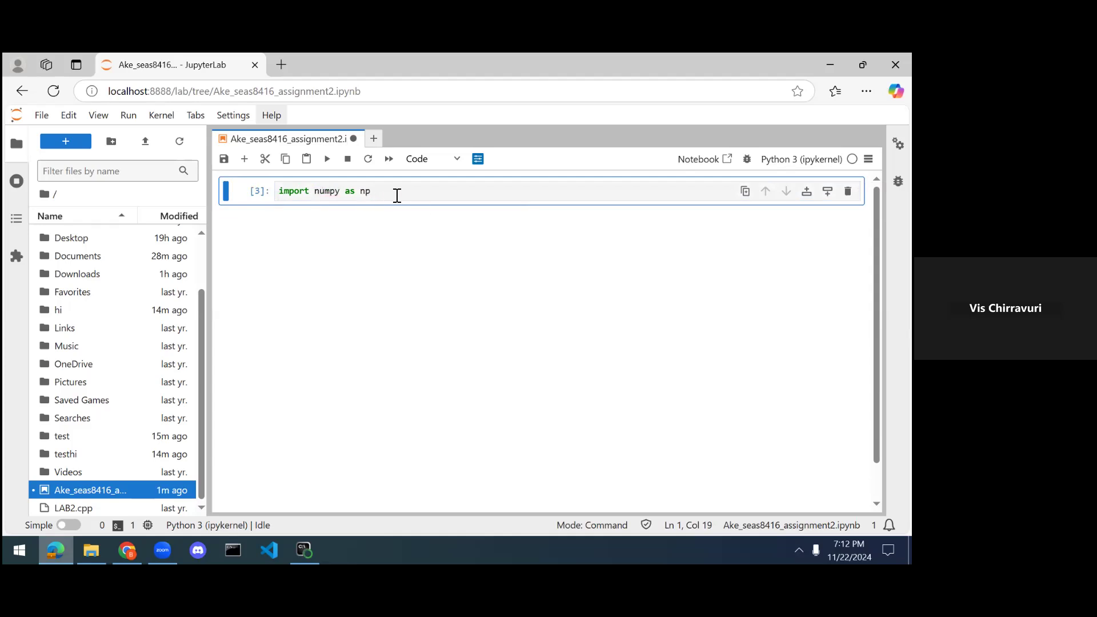
Save the assignment2 notebook and close it in JupyterLab
{"action": "left_click", "coordinate": [42, 114]}
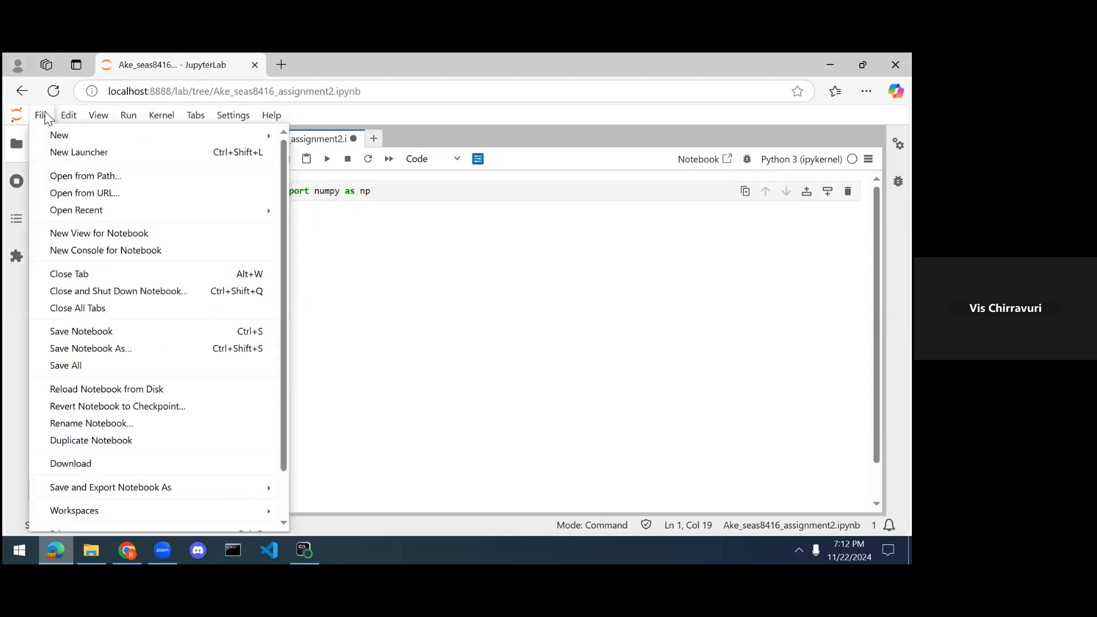
{"action": "left_click", "coordinate": [108, 331]}
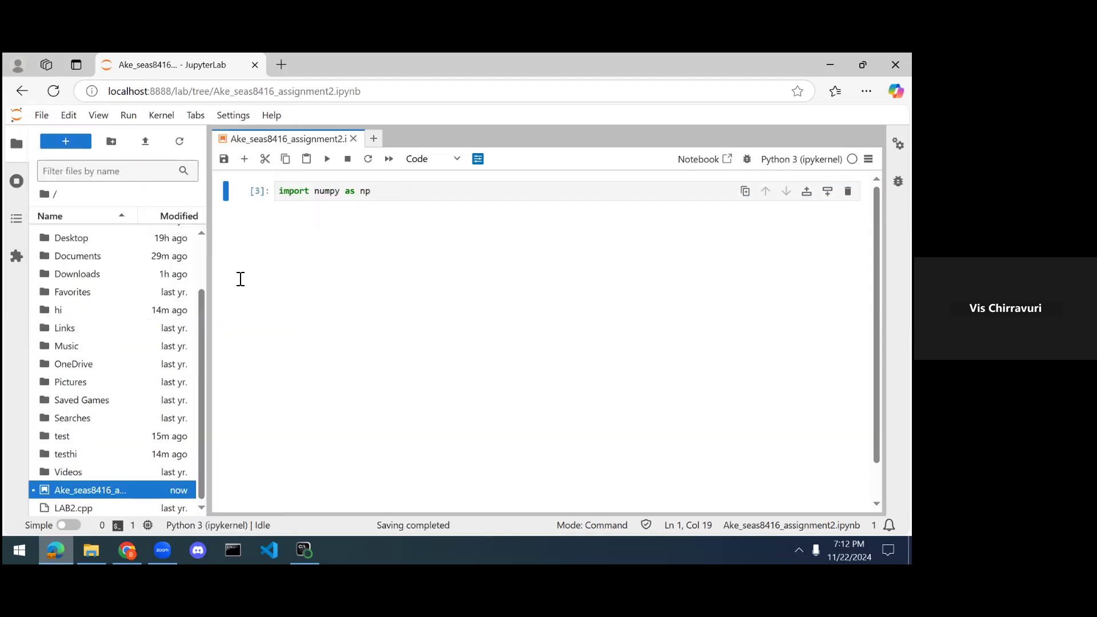
{"action": "left_click", "coordinate": [354, 139]}
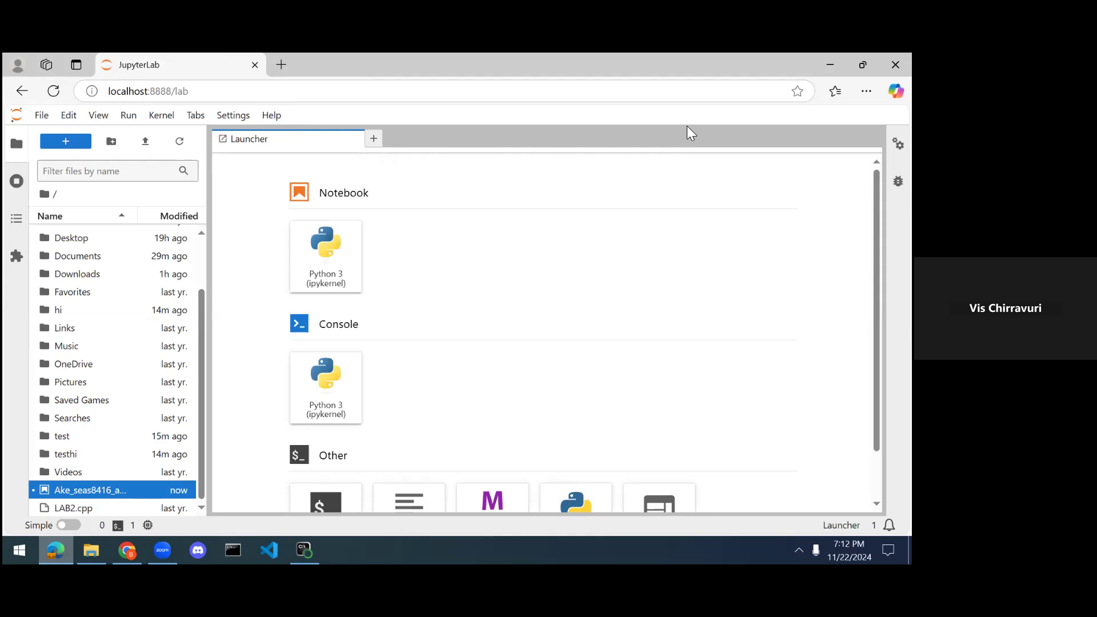
Close the browser window and stop the running Jupyter server in the Anaconda Prompt
{"action": "left_click", "coordinate": [895, 65]}
{"action": "left_click", "coordinate": [472, 338]}
{"action": "key", "text": "Escape"}
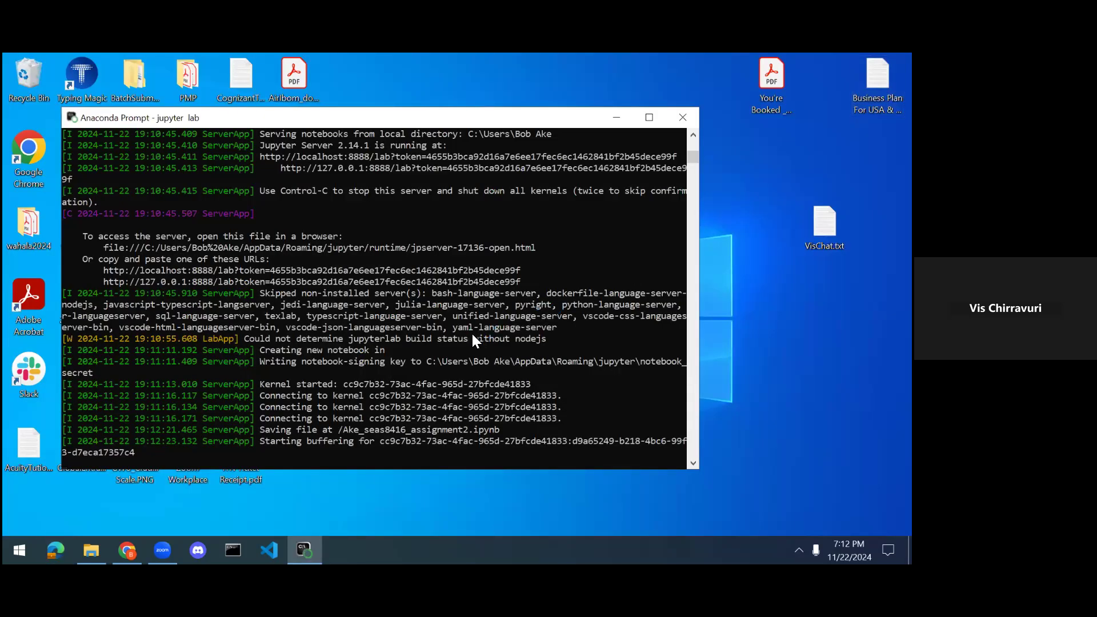
{"action": "left_click", "coordinate": [439, 385]}
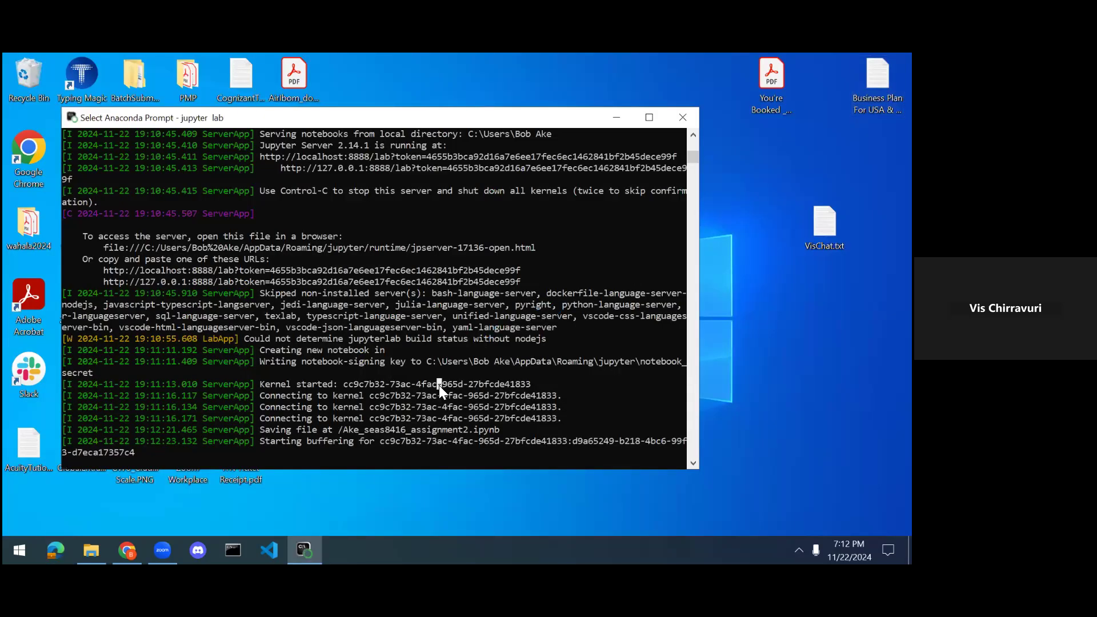
{"action": "key", "text": "Escape"}
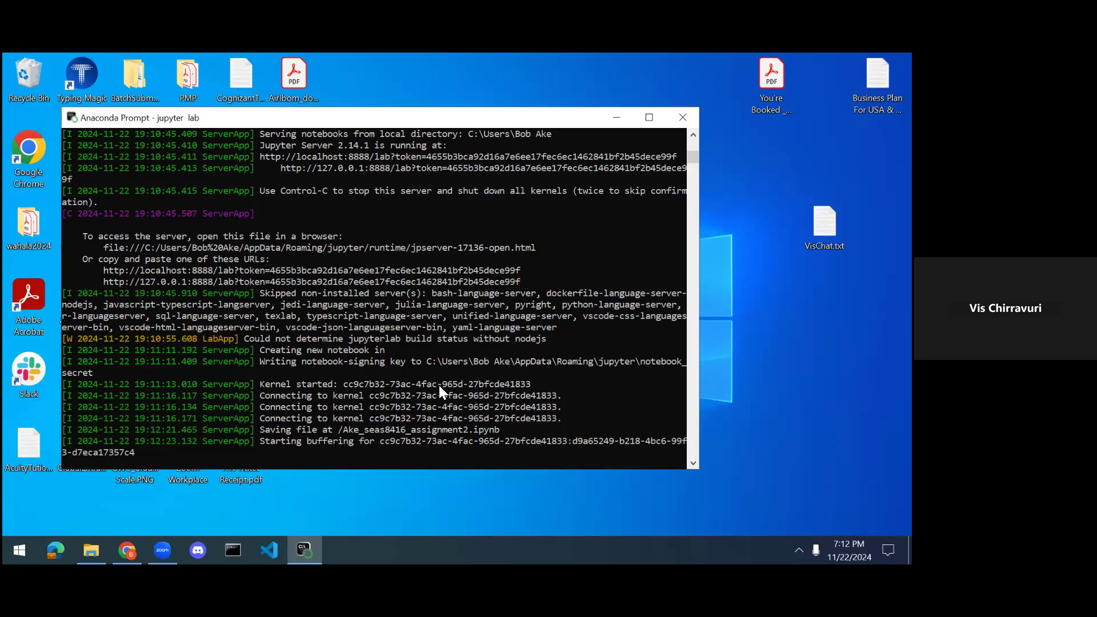
{"action": "key", "text": "ctrl+c"}
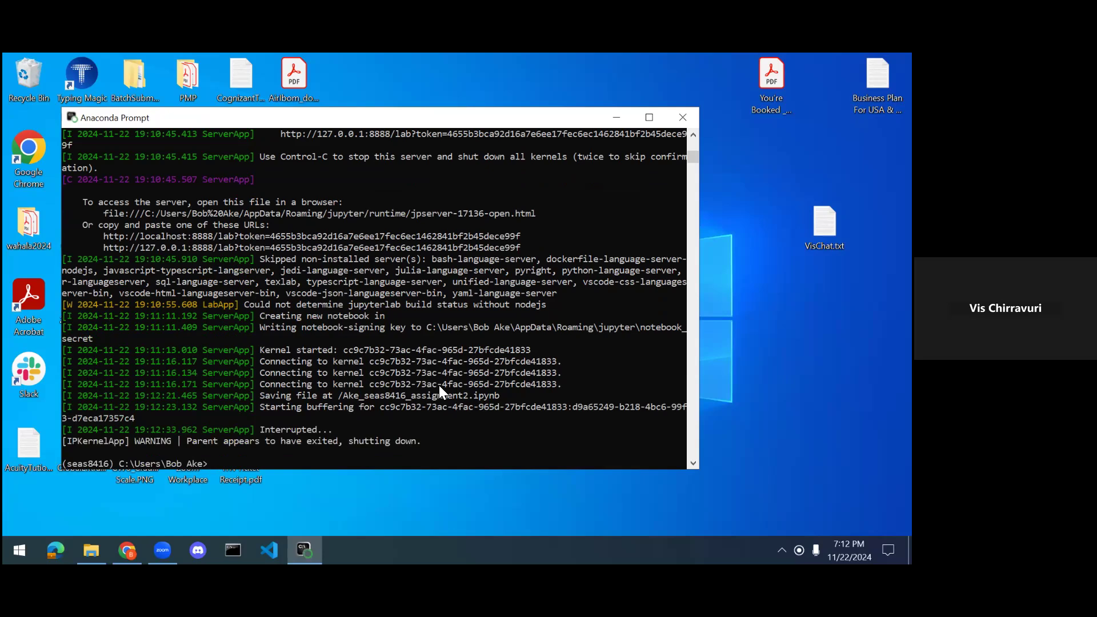
Run conda deactivate for both the seas8416 and base environments, and exit the Anaconda Prompt
{"action": "type", "text": "conda deactivate"}
{"action": "key", "text": "Return"}
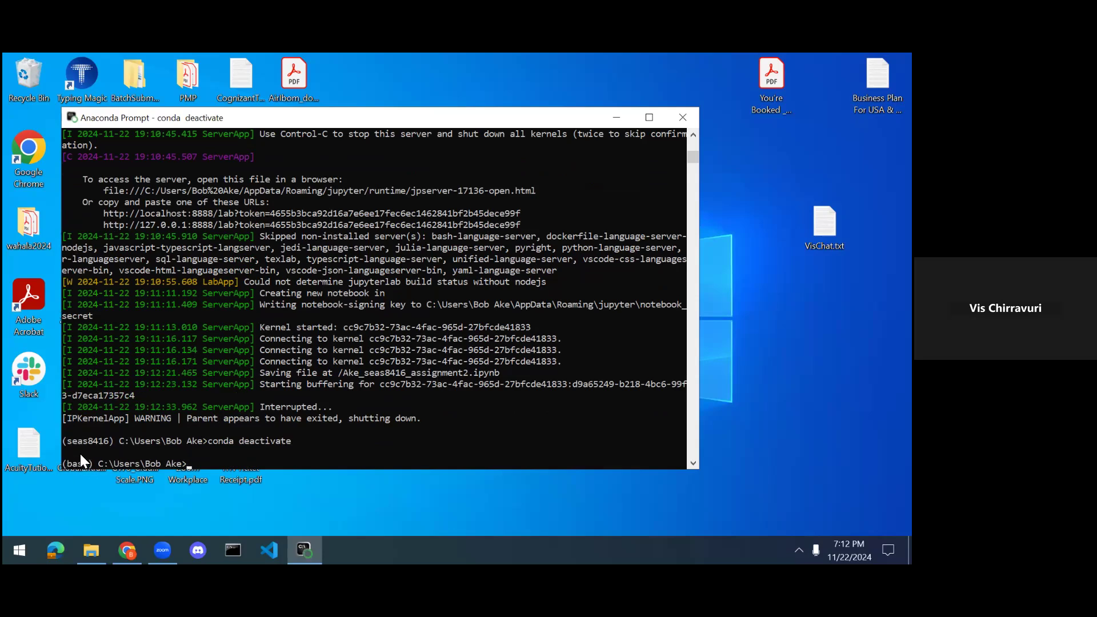
{"action": "key", "text": "Up"}
{"action": "key", "text": "Return"}
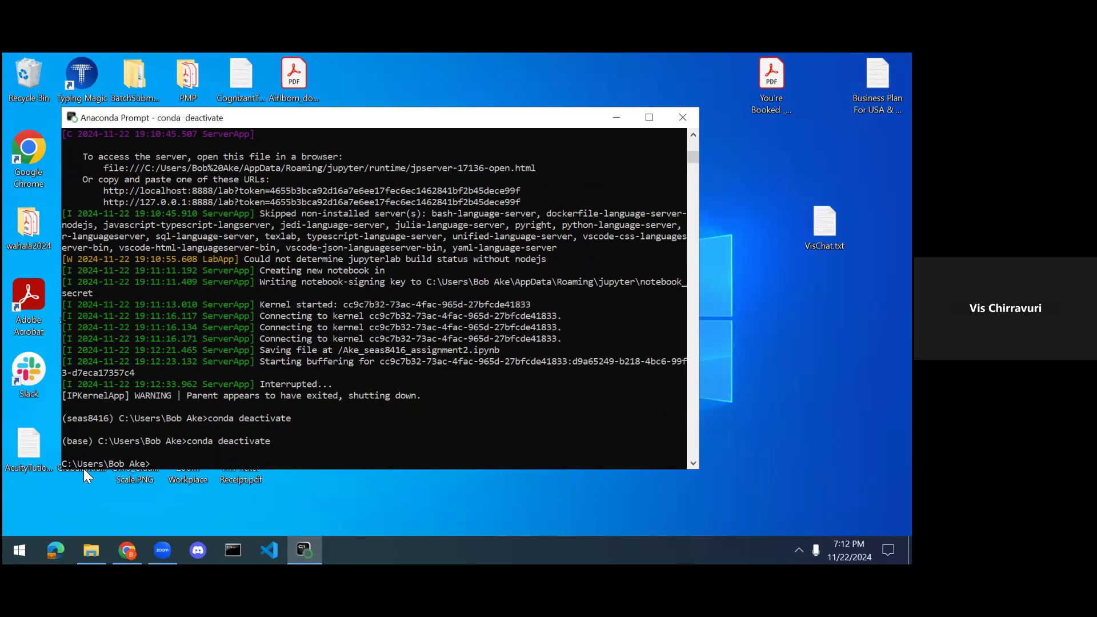
{"action": "type", "text": "exit"}
{"action": "key", "text": "Return"}
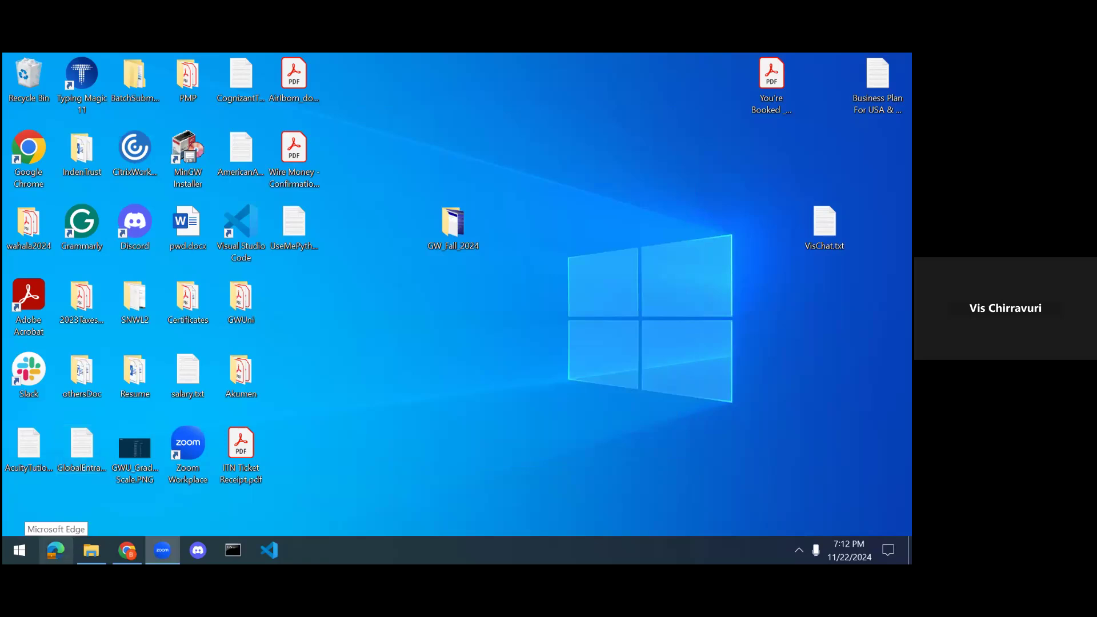
Open a new Anaconda Prompt and run conda activate seas8416
{"action": "left_click", "coordinate": [19, 550]}
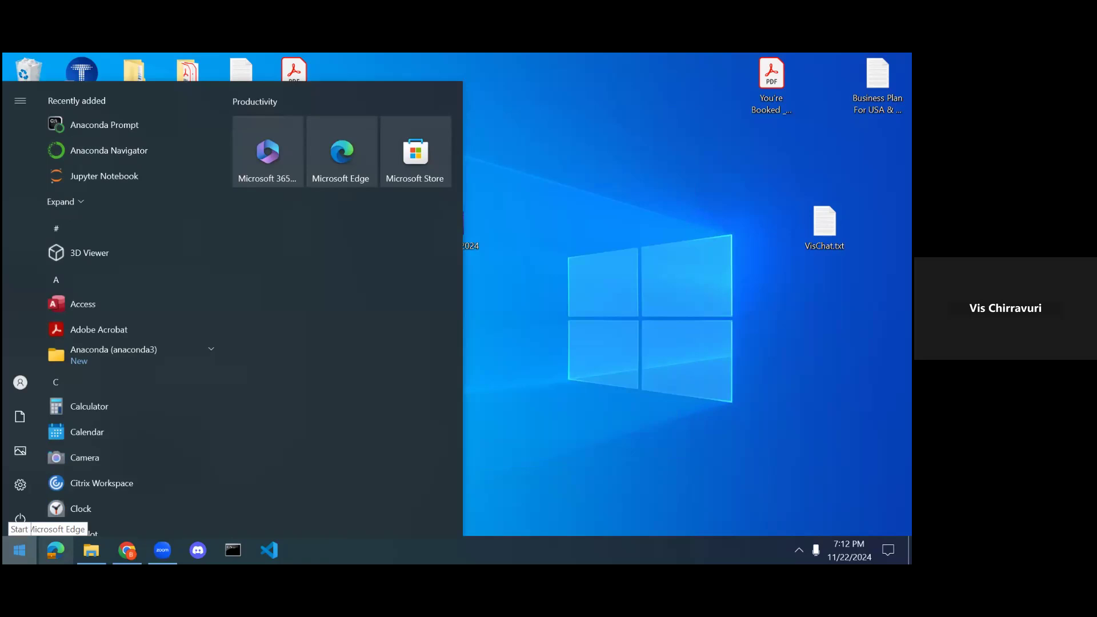
{"action": "left_click", "coordinate": [122, 136]}
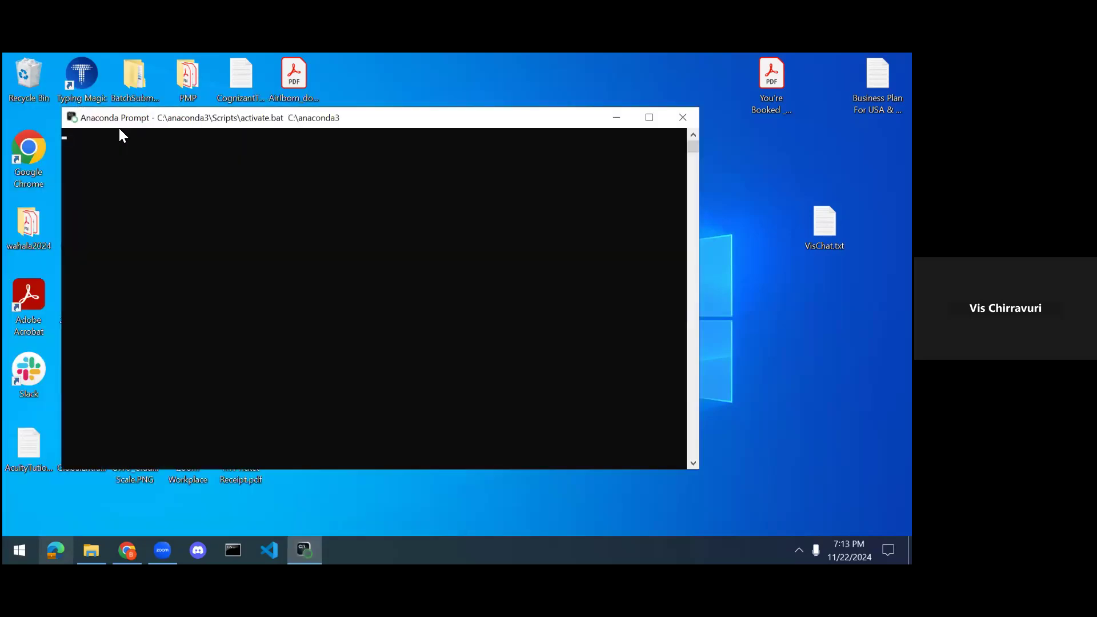
{"action": "type", "text": "cond"}
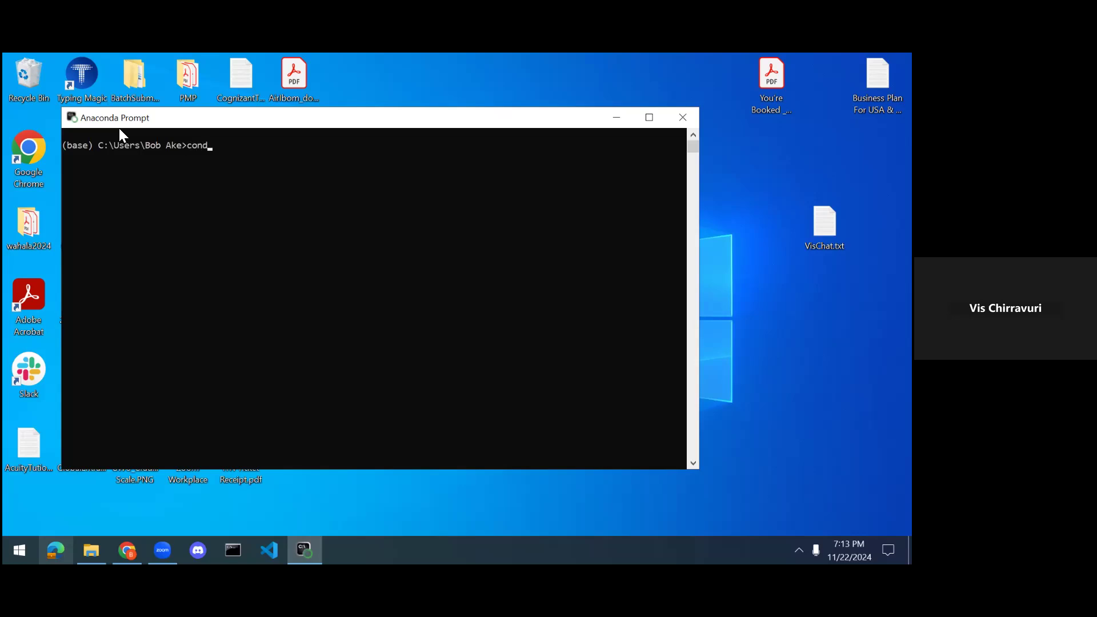
{"action": "type", "text": "a activate seas8416"}
{"action": "key", "text": "Return"}
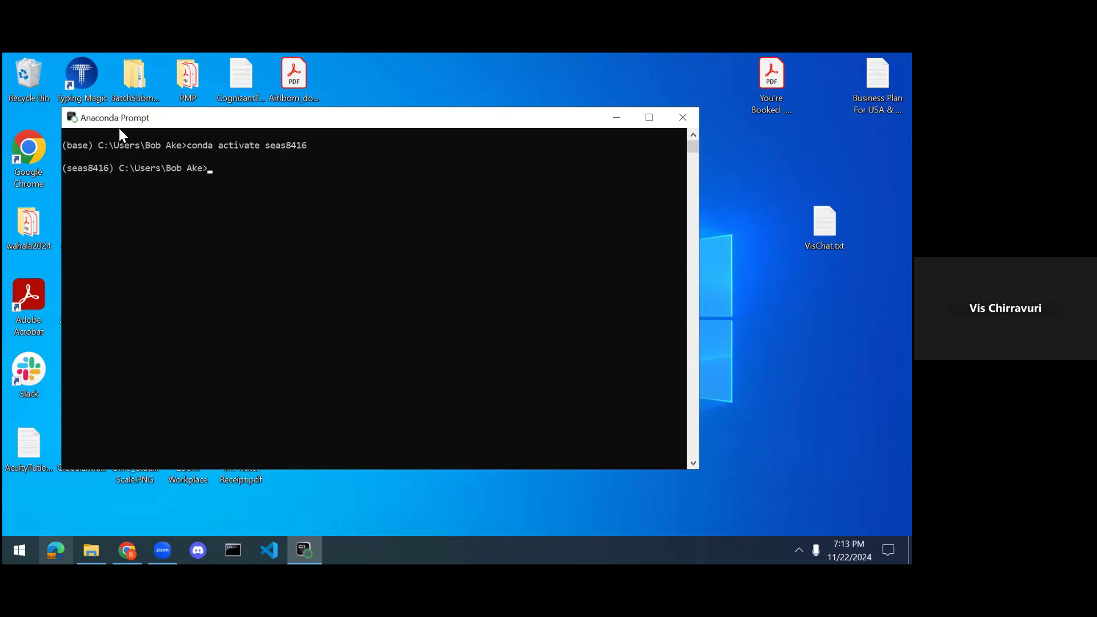
Launch JupyterLab with jupyter lab and reopen the saved seas8416 assignment2 notebook, leaving it as the only open tab
{"action": "type", "text": "jupyter lab"}
{"action": "key", "text": "Return"}
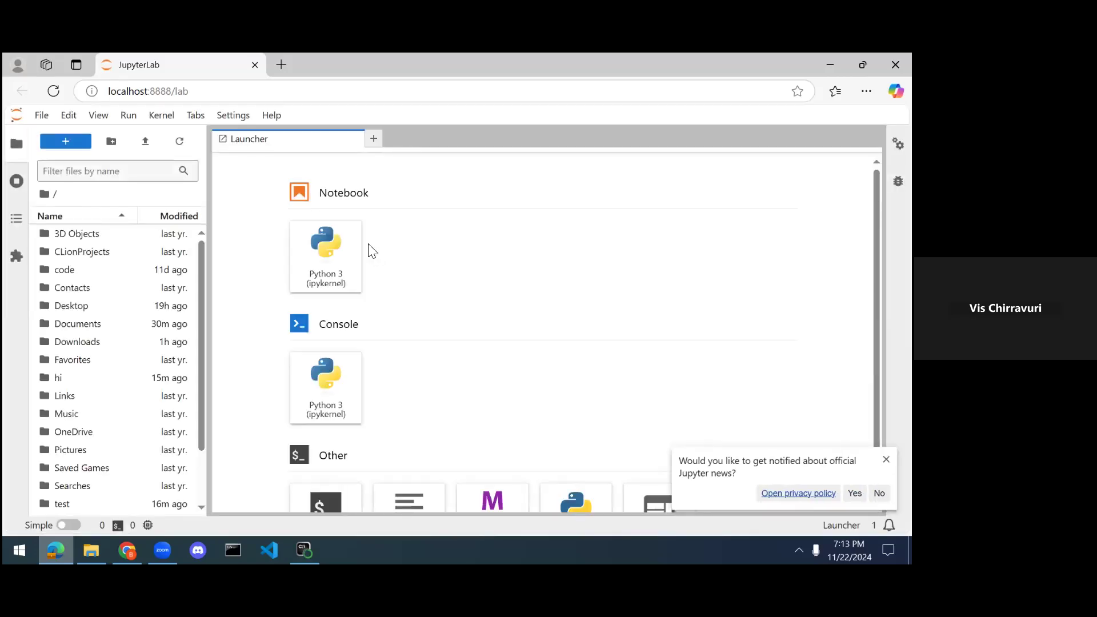
{"action": "scroll", "coordinate": [107, 339], "scroll_direction": "down", "scroll_amount": 1}
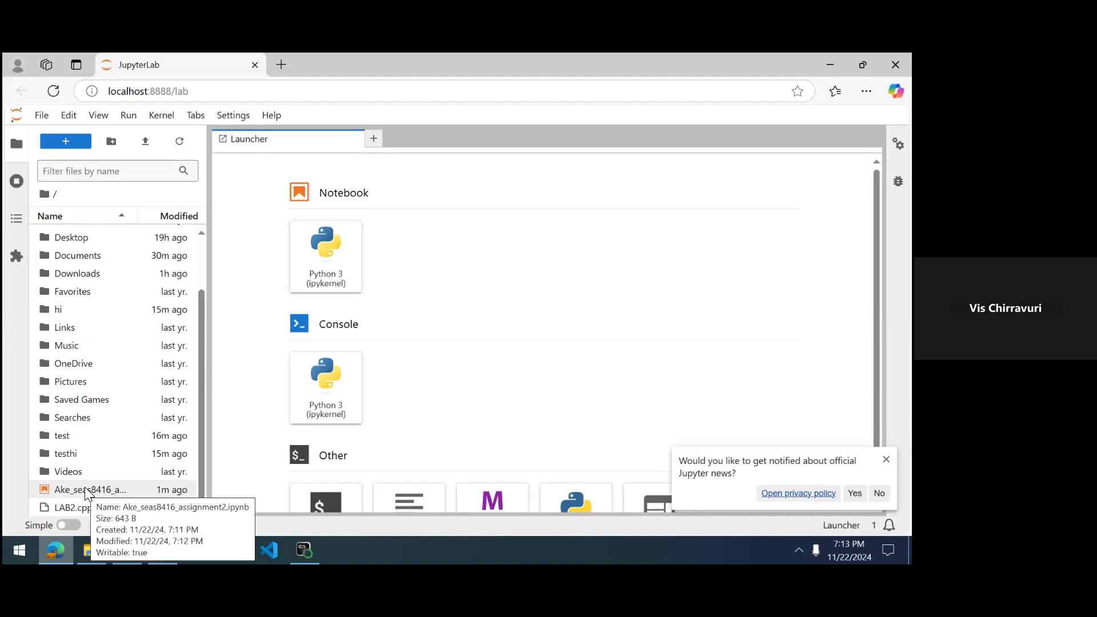
{"action": "double_click", "coordinate": [67, 490]}
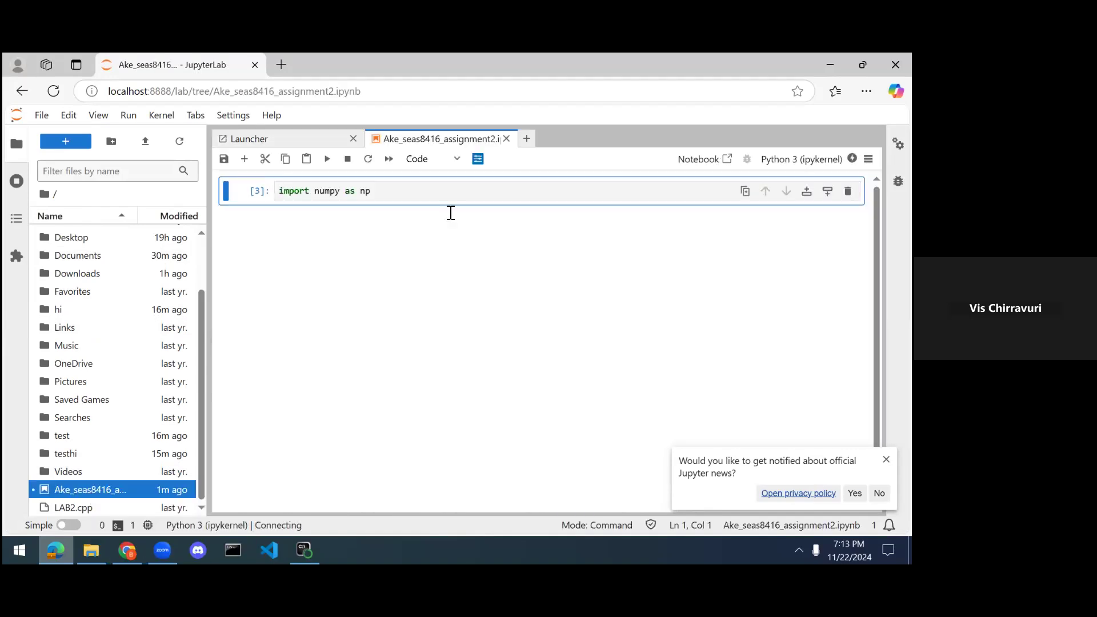
{"action": "left_click", "coordinate": [353, 138]}
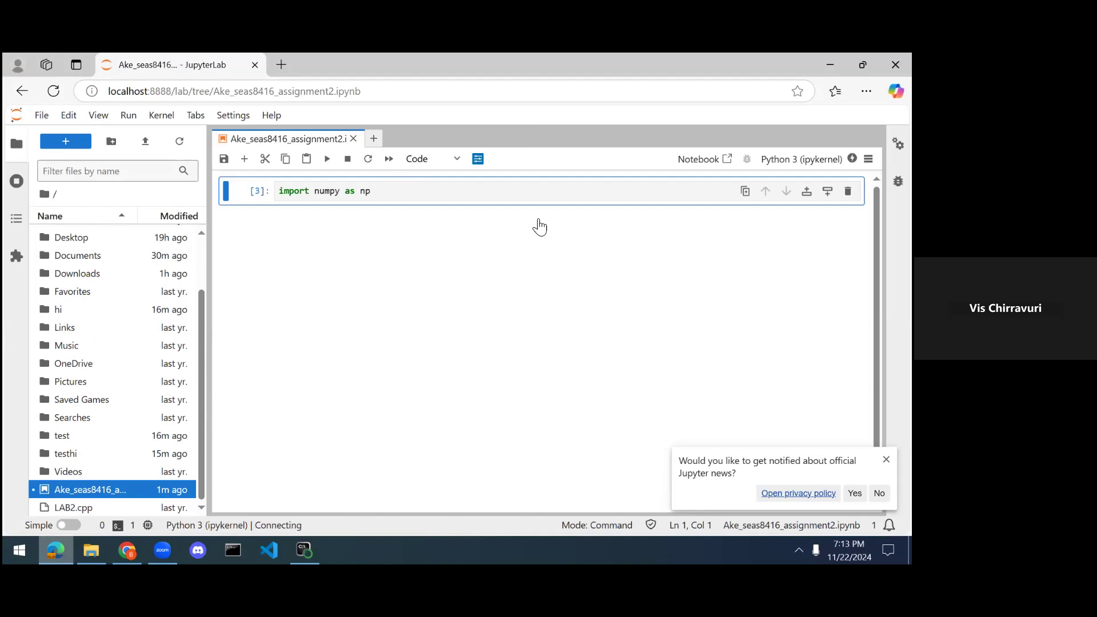
Clear the numpy import from the notebook's first cell and change the cell's type to Markdown
{"action": "left_click", "coordinate": [520, 192]}
{"action": "key", "text": "ctrl+a"}
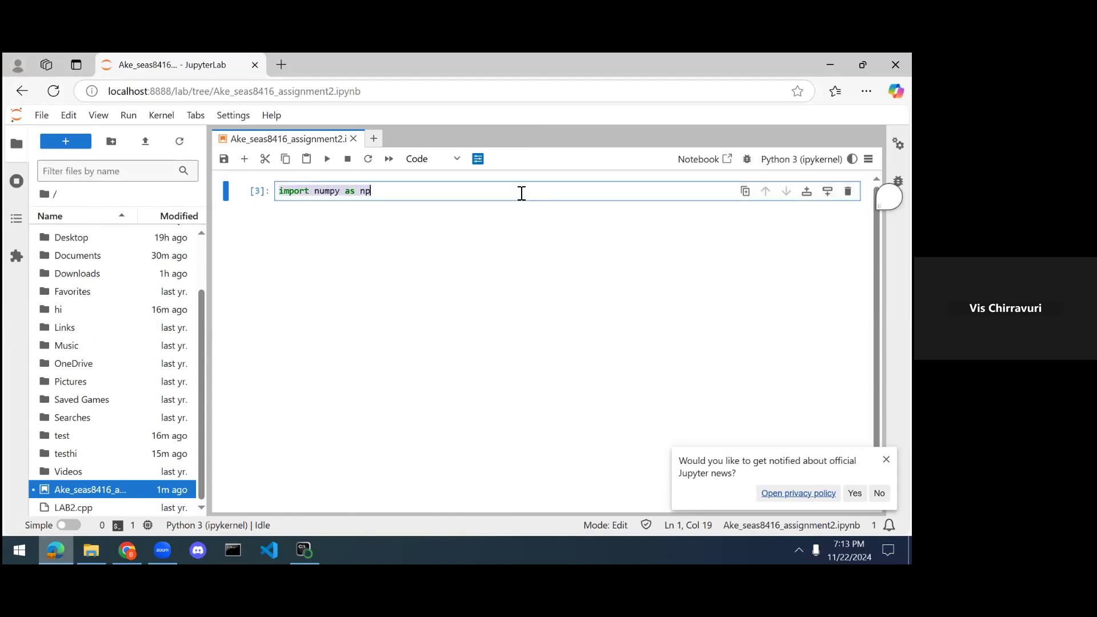
{"action": "key", "text": "BackSpace"}
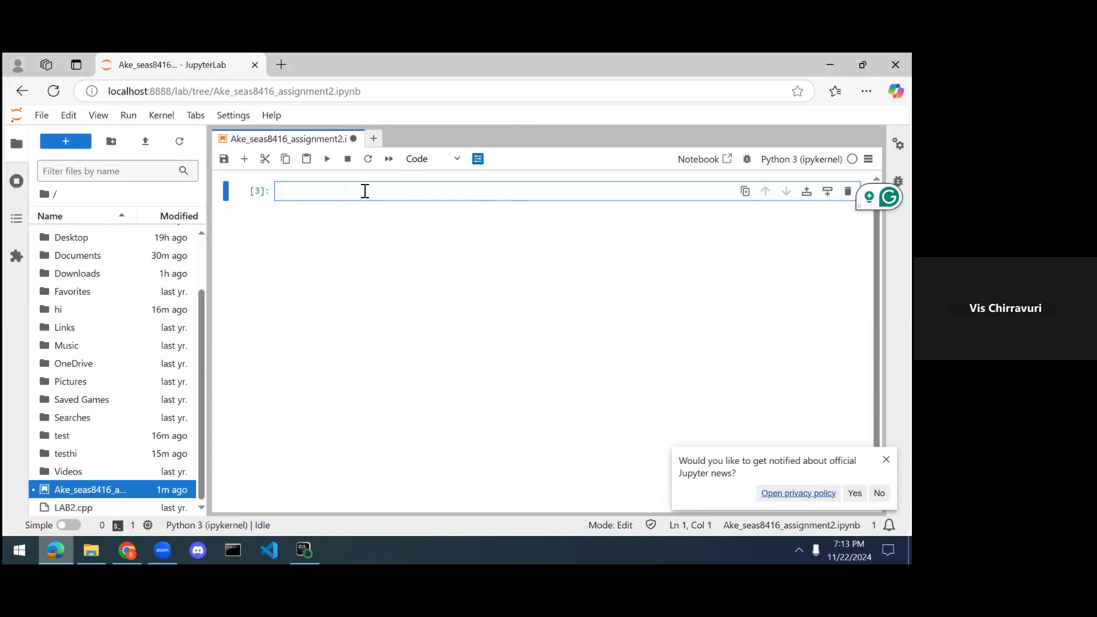
{"action": "left_click", "coordinate": [456, 160]}
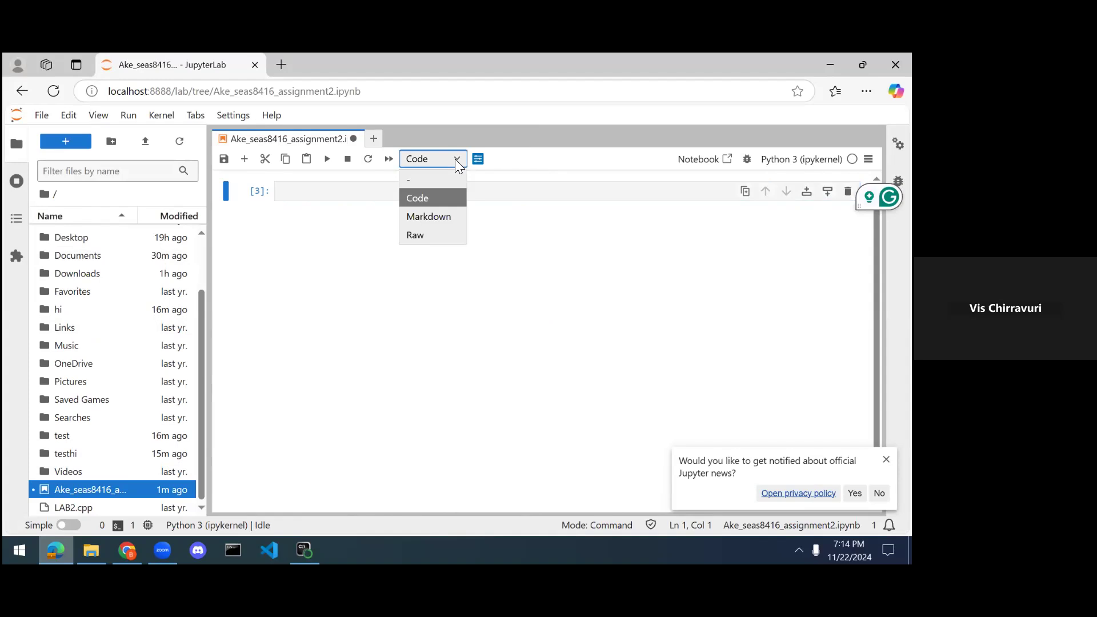
{"action": "left_click", "coordinate": [428, 217]}
Enter "# TASK-1" in the Markdown cell and render it as a heading
{"action": "double_click", "coordinate": [323, 190]}
{"action": "type", "text": "#"}
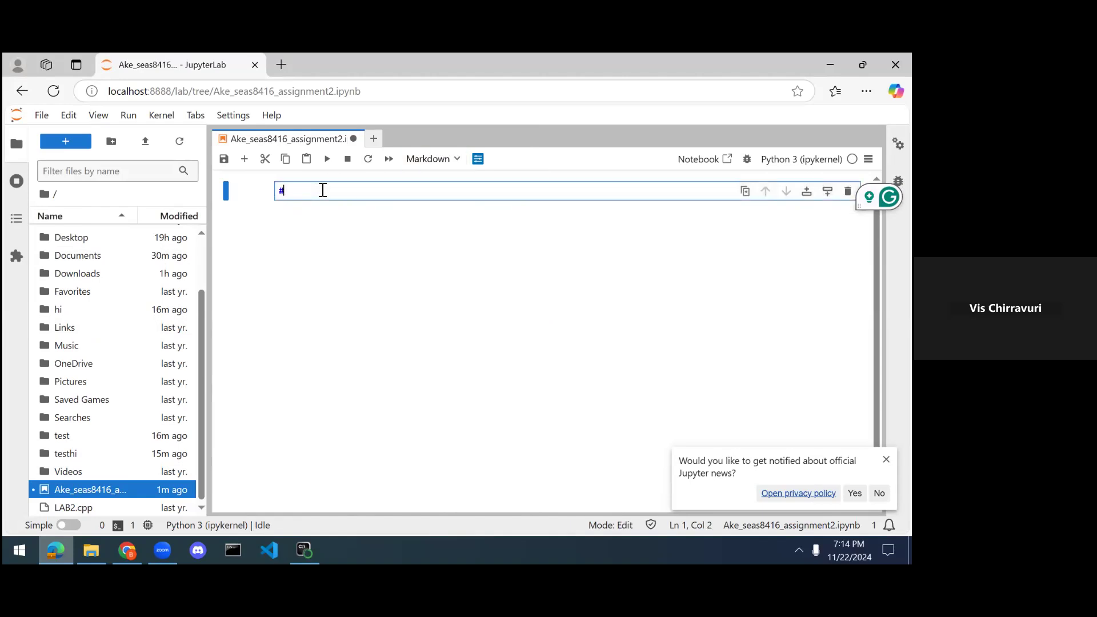
{"action": "type", "text": " TASK-1"}
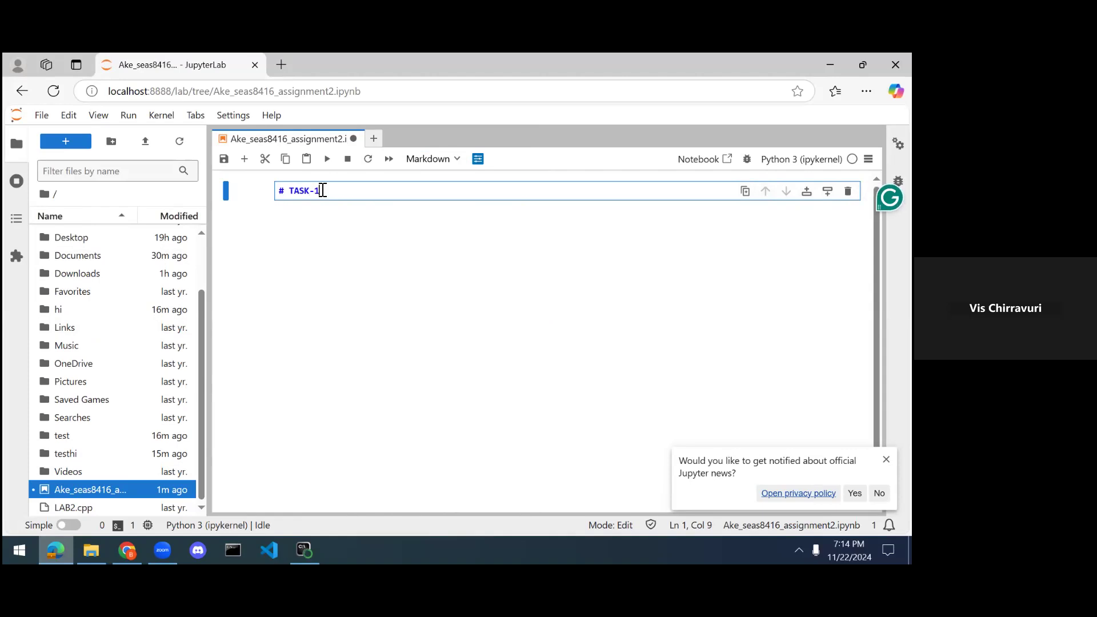
{"action": "key", "text": "Return"}
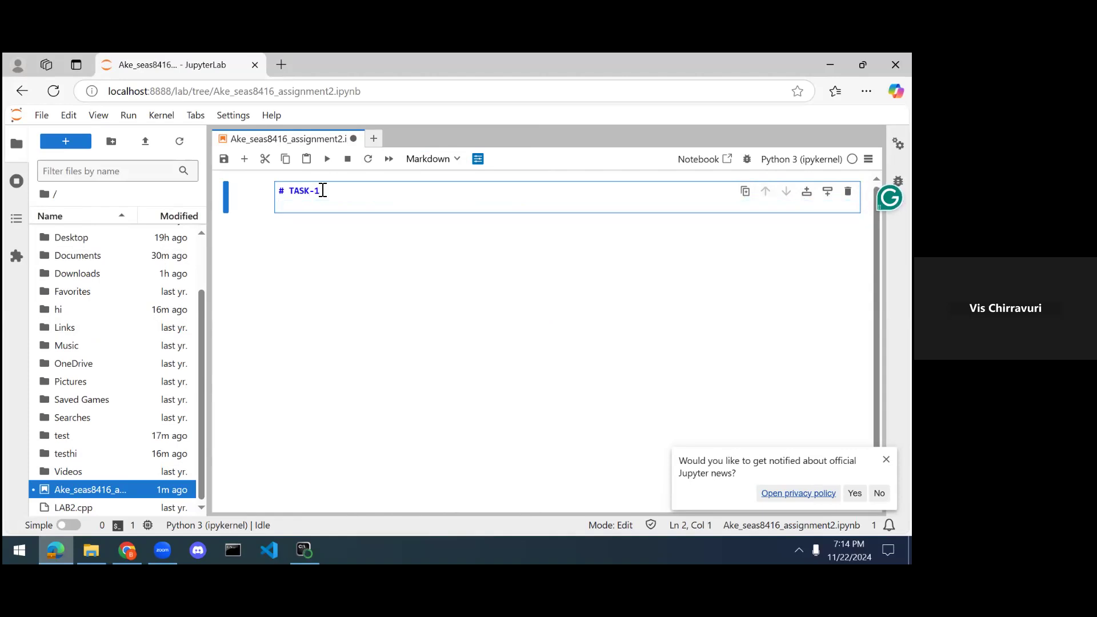
{"action": "key", "text": "BackSpace"}
{"action": "key", "text": "ctrl+Return"}
{"action": "mouse_move", "coordinate": [344, 252]}
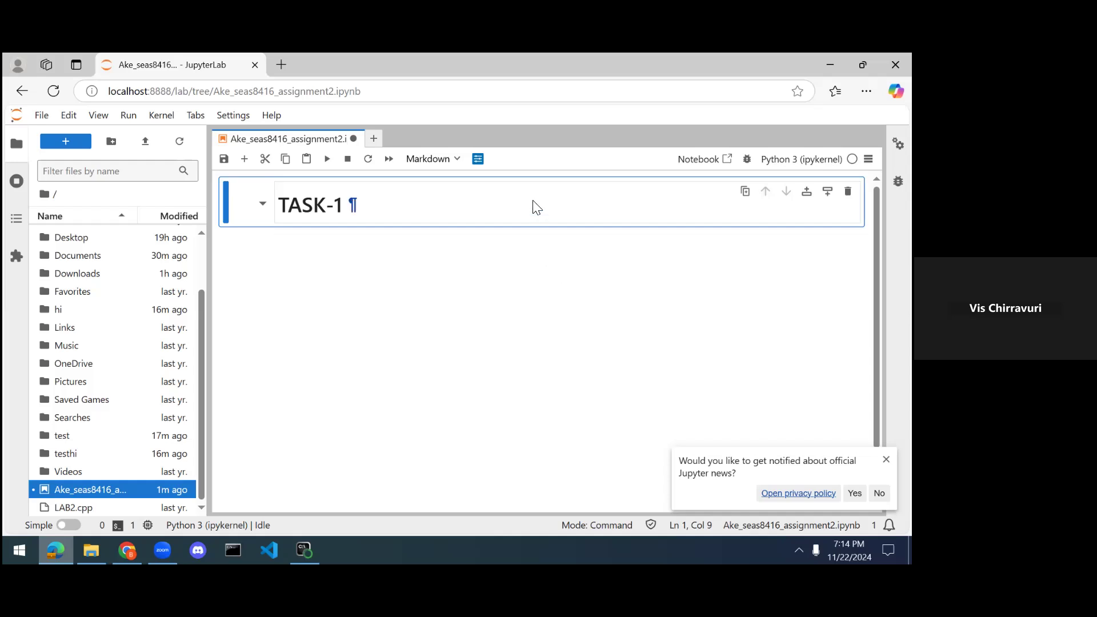
Add two empty code cells above the TASK-1 heading and two empty code cells below it
{"action": "left_click", "coordinate": [540, 250]}
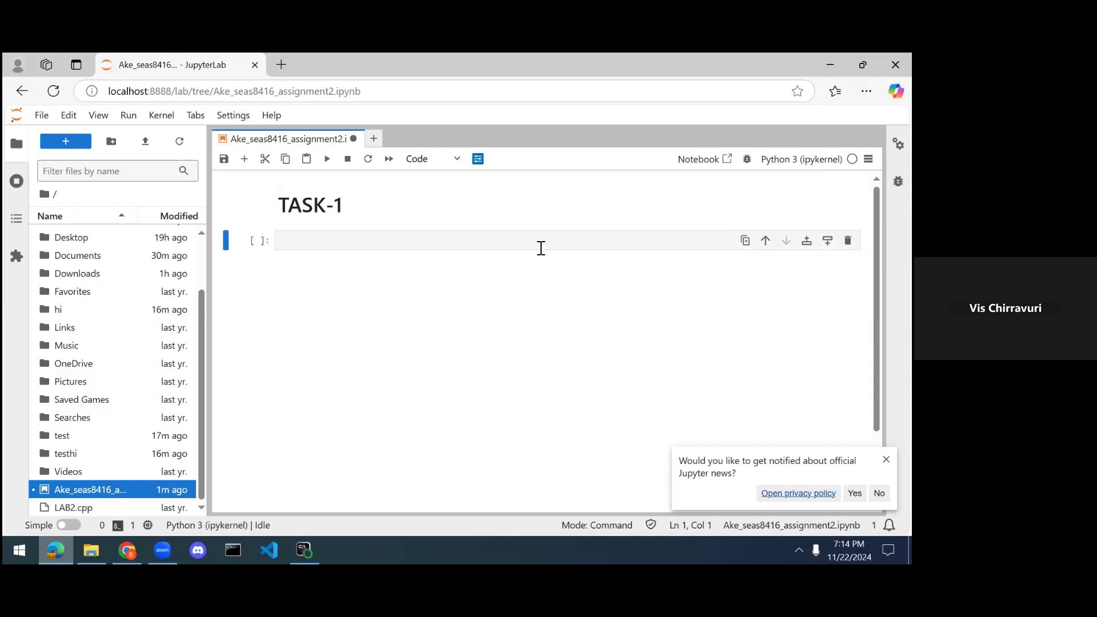
{"action": "left_click", "coordinate": [421, 208]}
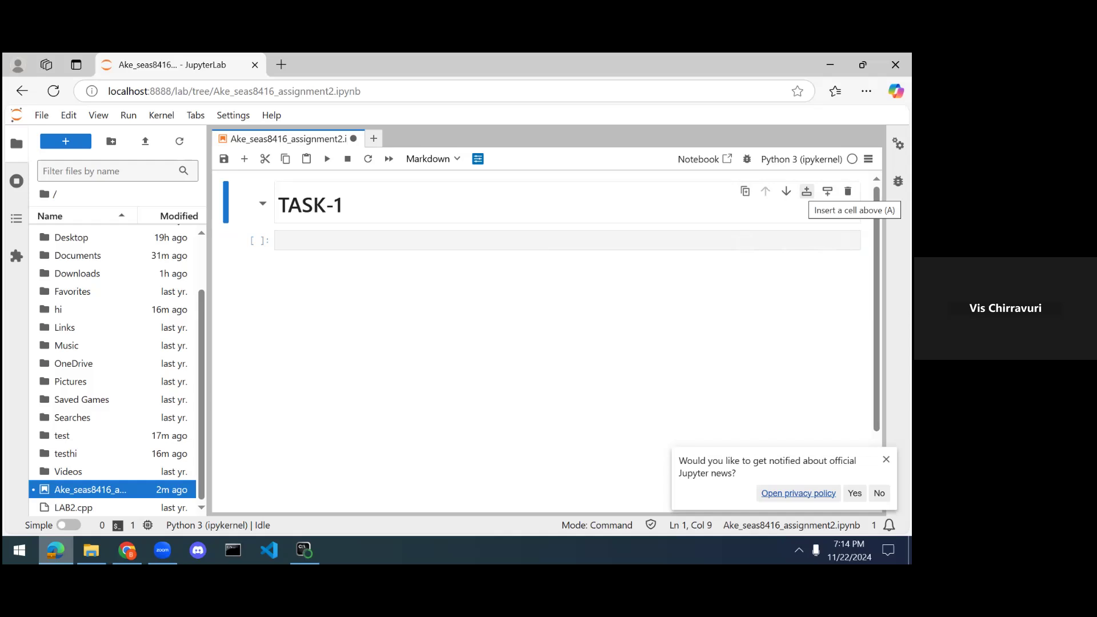
{"action": "left_click", "coordinate": [807, 191]}
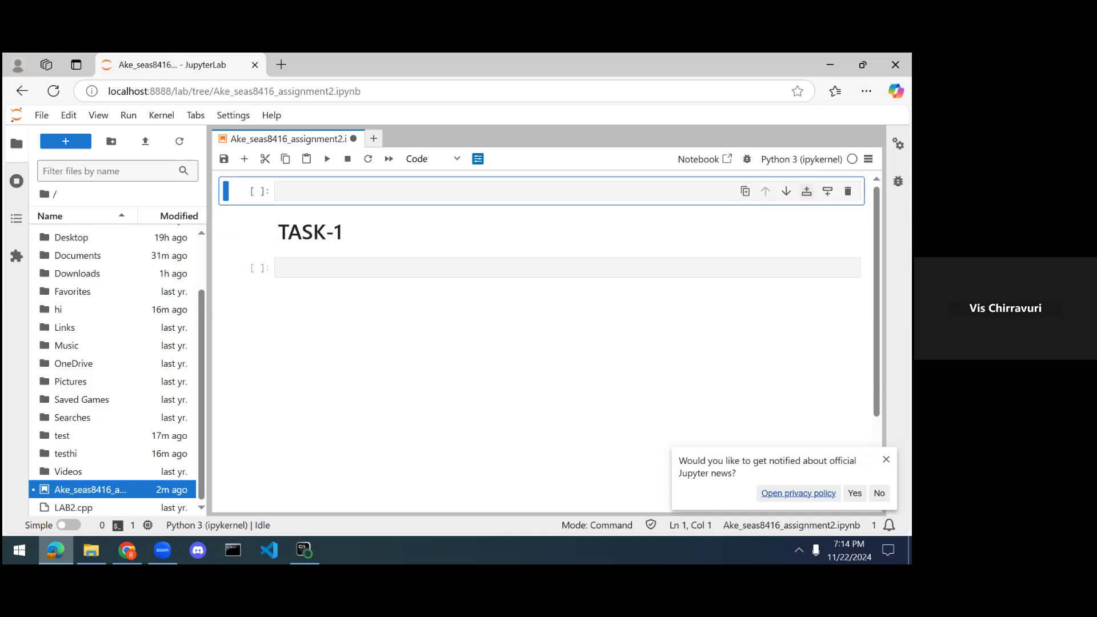
{"action": "key", "text": "b"}
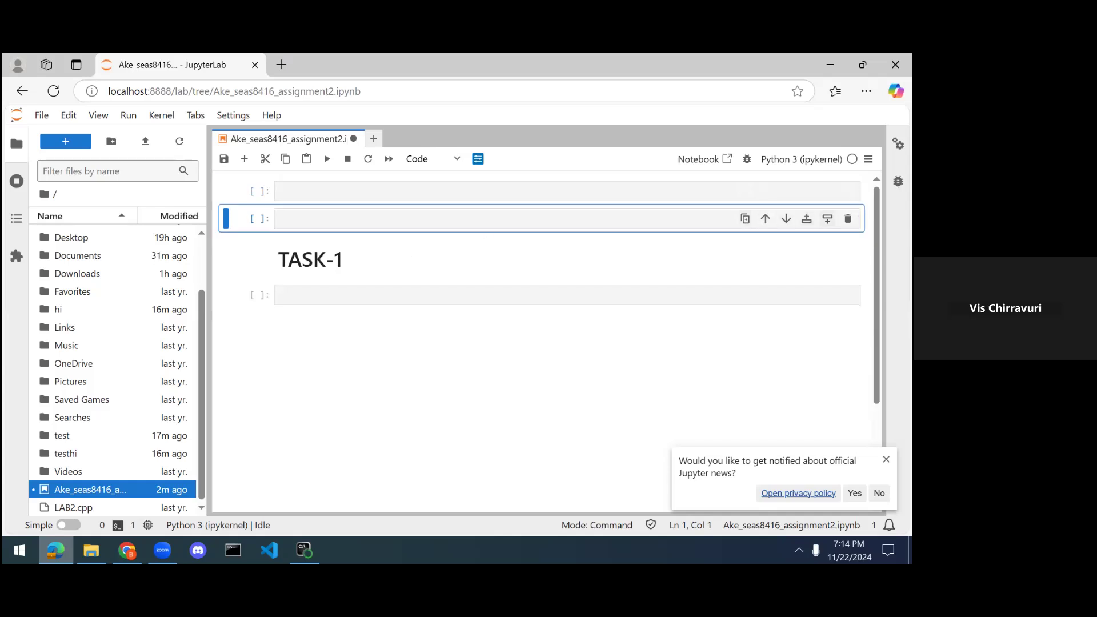
{"action": "left_click", "coordinate": [448, 295]}
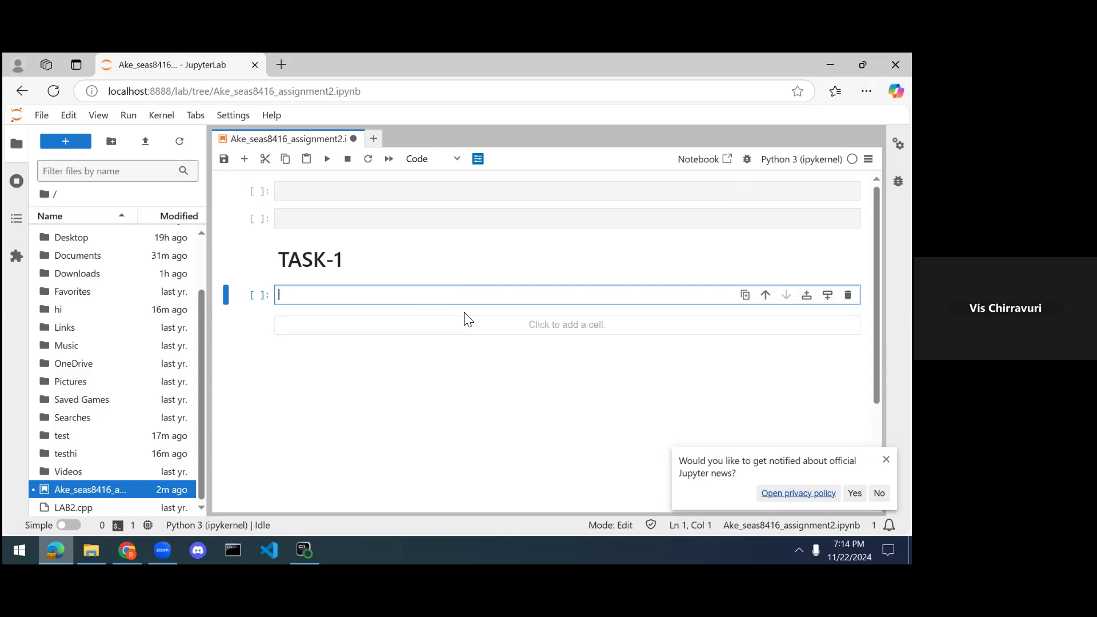
{"action": "left_click", "coordinate": [565, 329]}
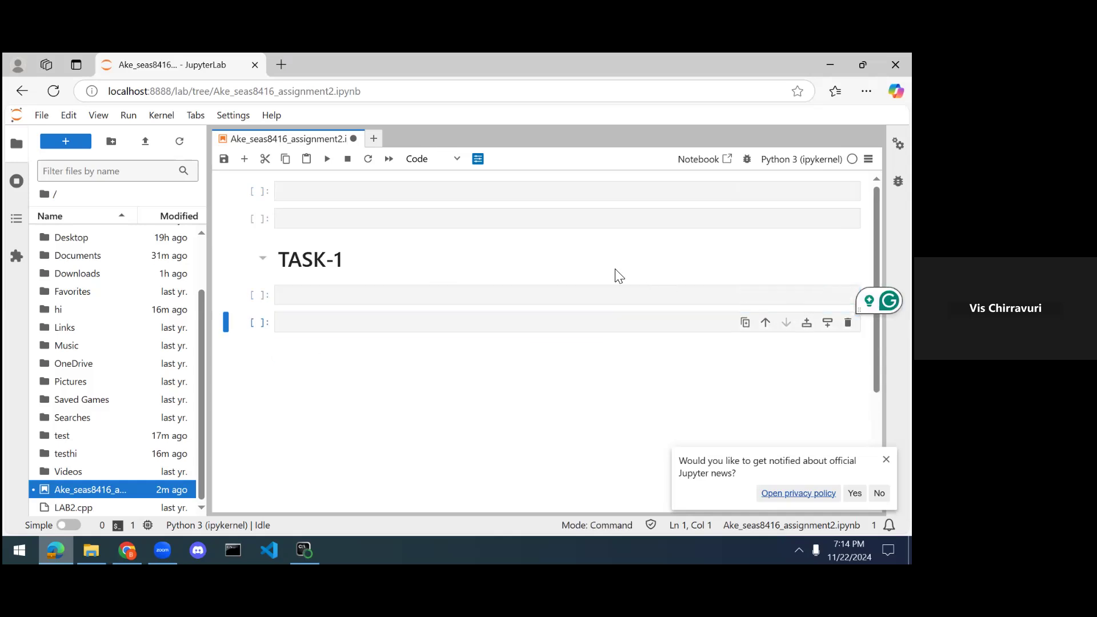
{"action": "left_click", "coordinate": [457, 323]}
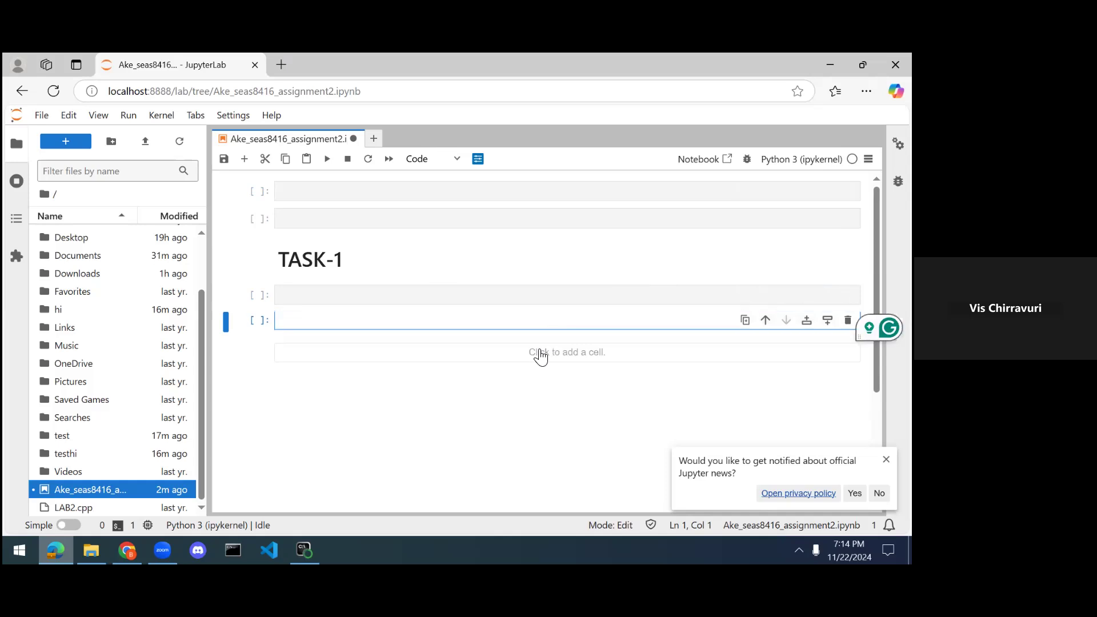
Delete both empty code cells above the TASK-1 heading
{"action": "left_click", "coordinate": [827, 218]}
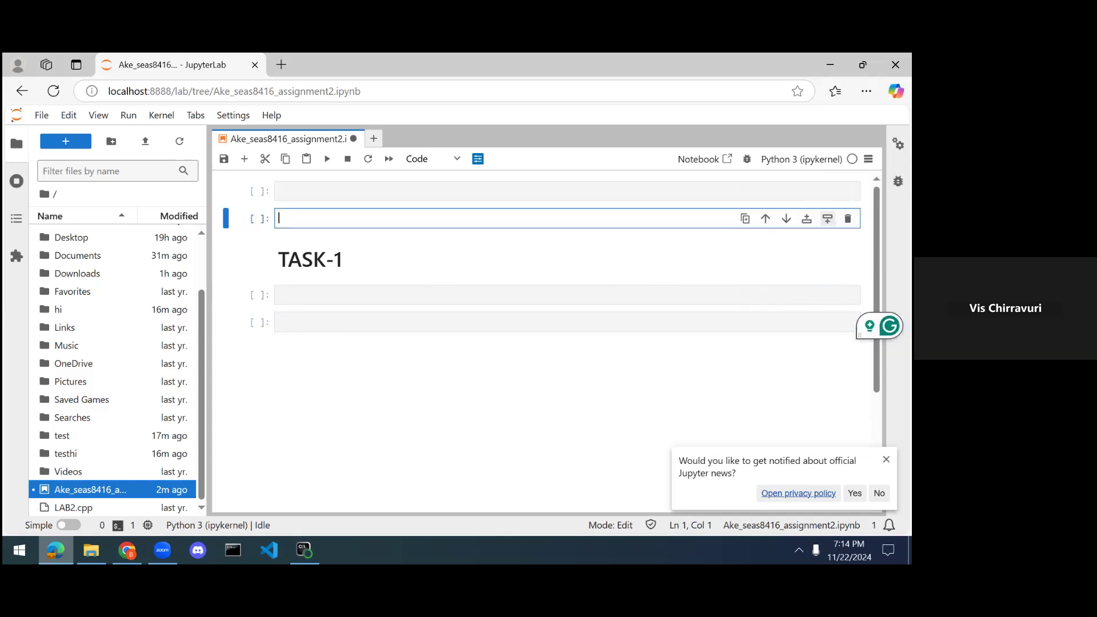
{"action": "left_click", "coordinate": [848, 218]}
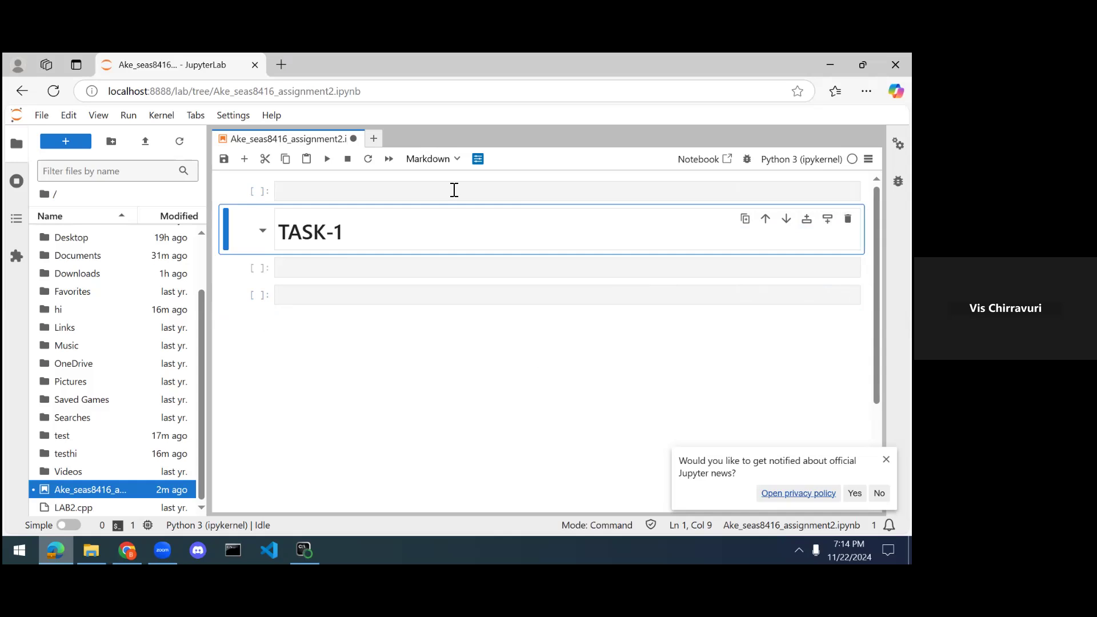
{"action": "left_click", "coordinate": [411, 184]}
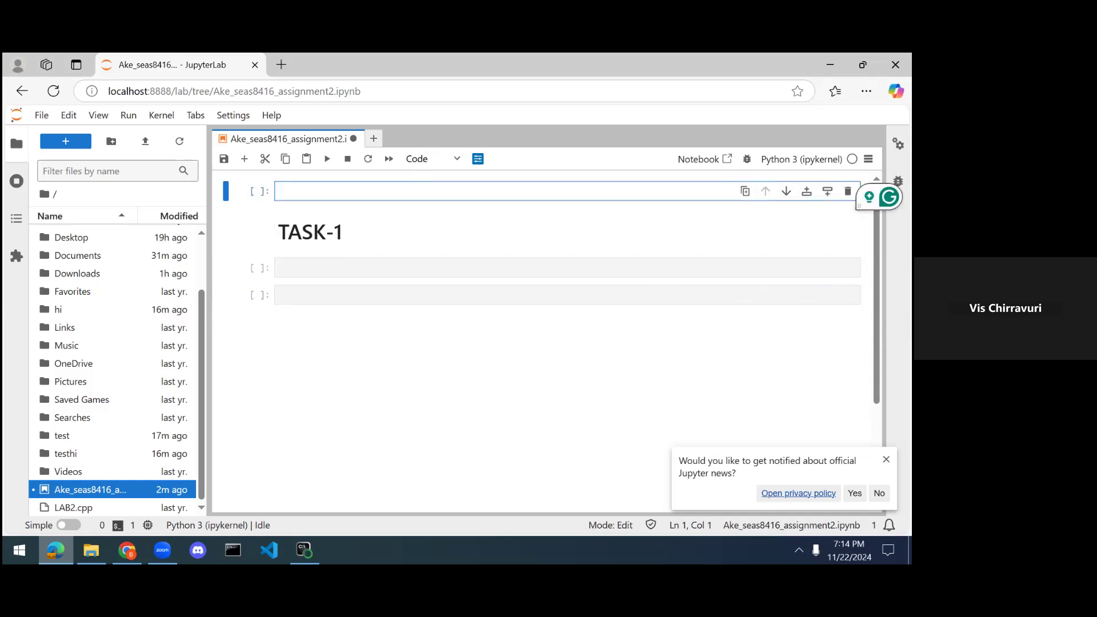
{"action": "left_click", "coordinate": [848, 192]}
Write a print statement with a sample first name in the code cell directly below TASK-1 and run it
{"action": "left_click", "coordinate": [345, 240]}
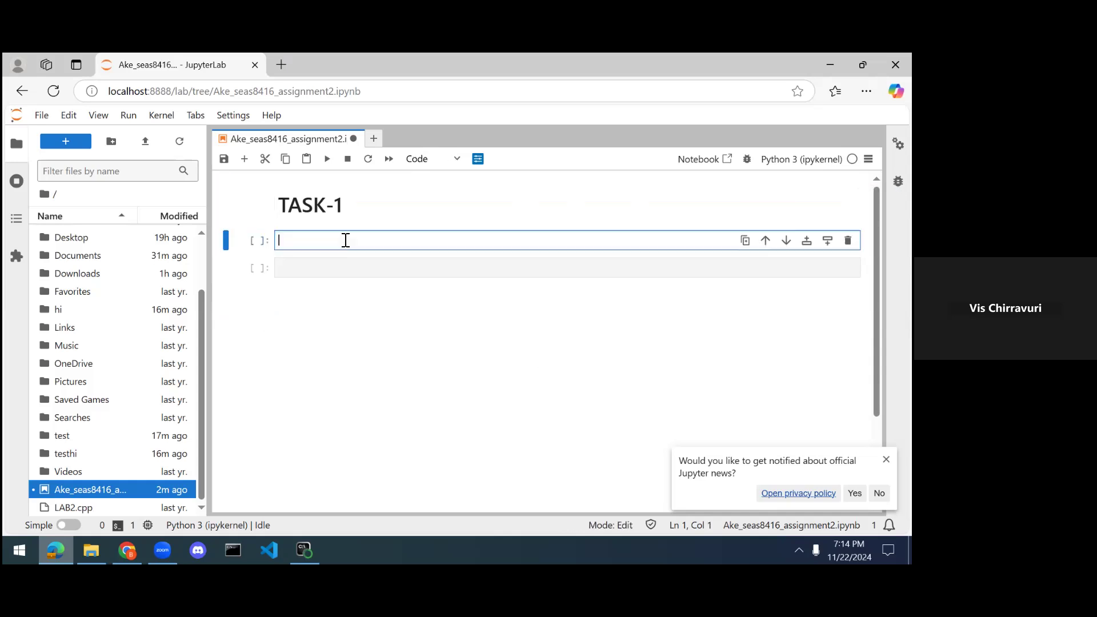
{"action": "type", "text": "print(\"\""}
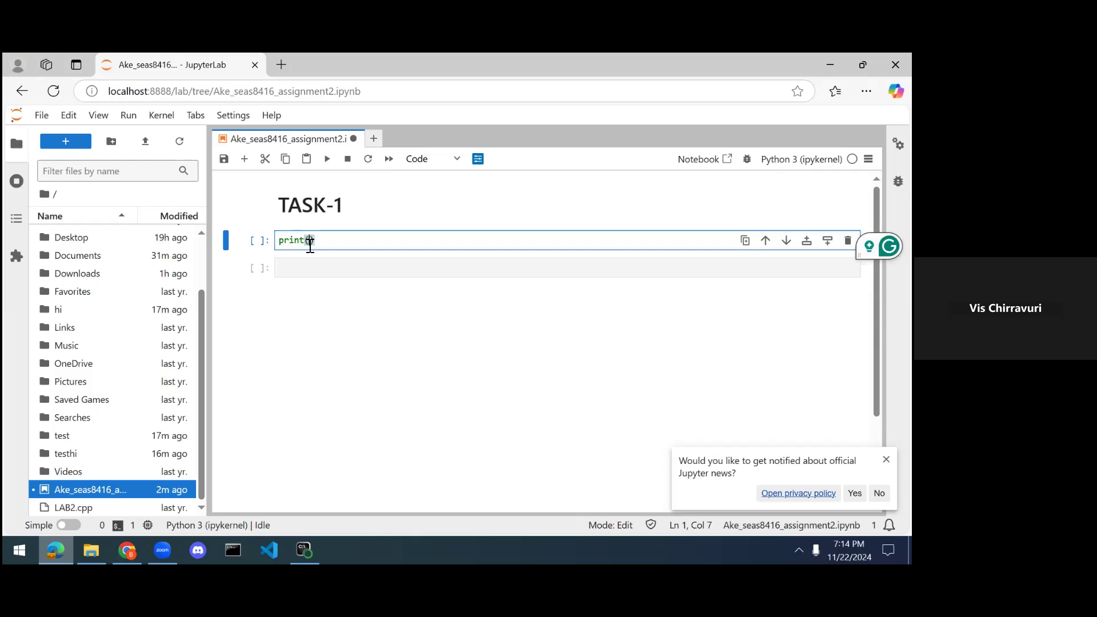
{"action": "type", "text": "Bob"}
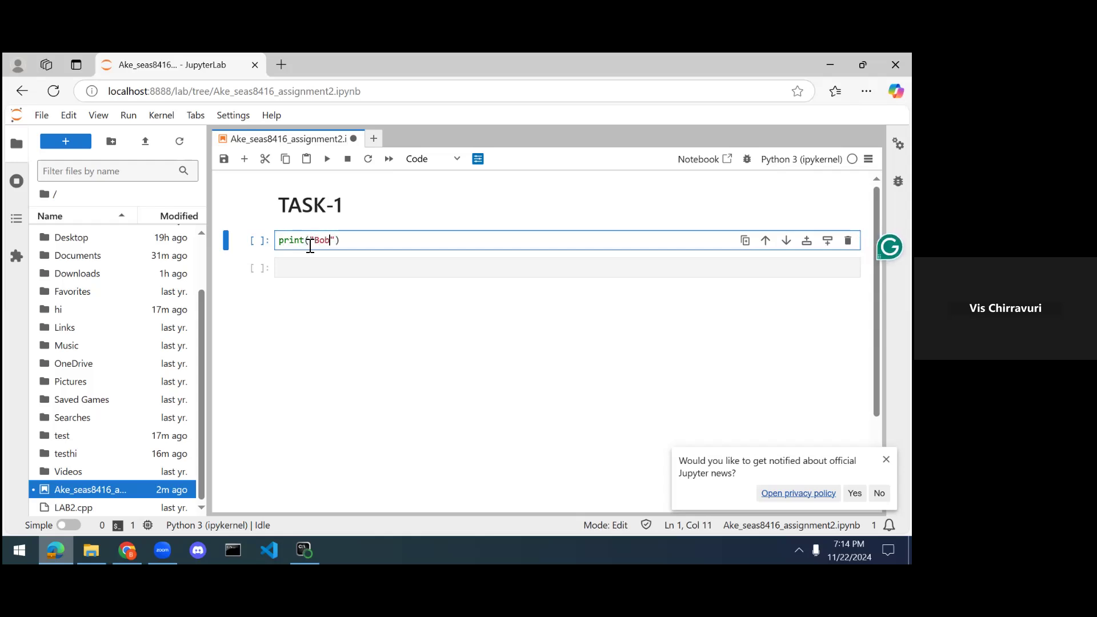
{"action": "key", "text": "ctrl+Return"}
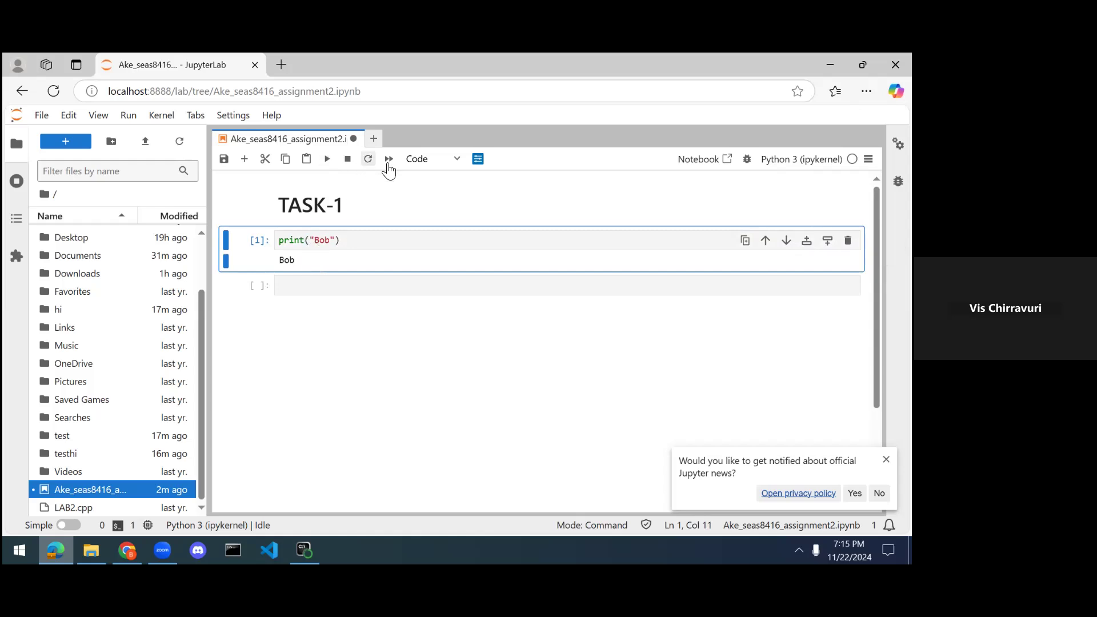
Change the print statement cell's type to Markdown and run it
{"action": "left_click", "coordinate": [443, 167]}
{"action": "left_click", "coordinate": [429, 218]}
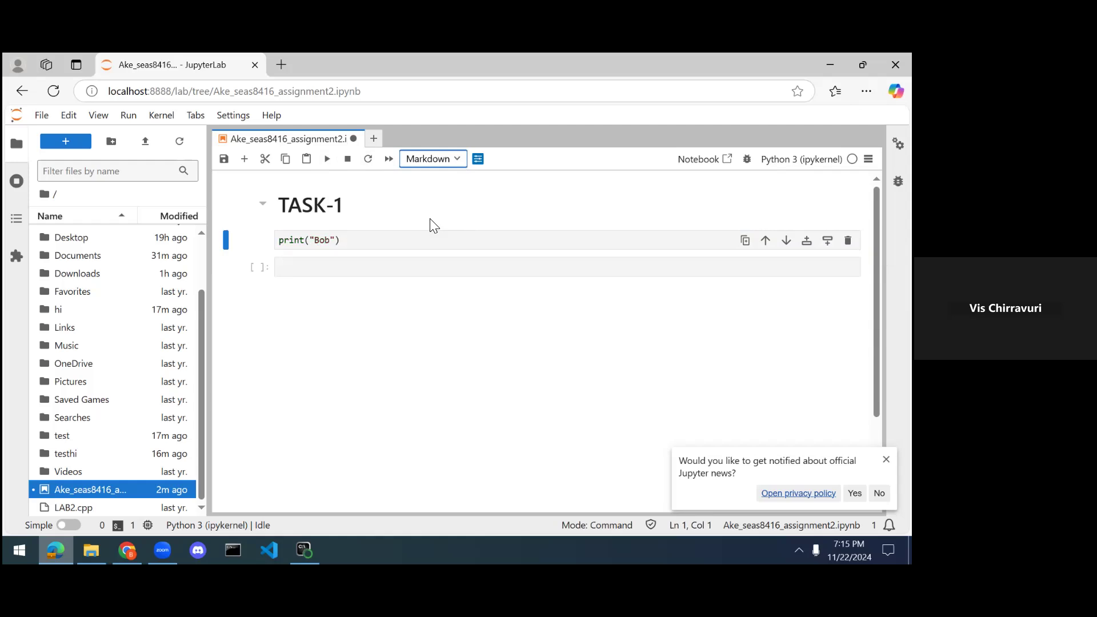
{"action": "left_click", "coordinate": [355, 241]}
{"action": "key", "text": "ctrl+Return"}
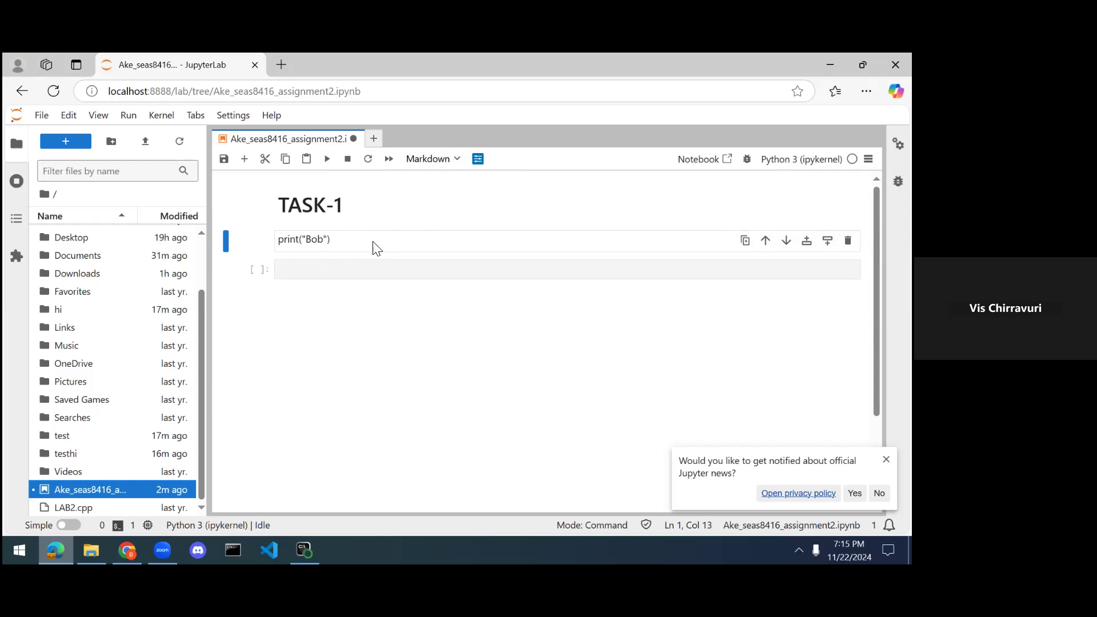
Set the print statement cell's type back to Code and run it again
{"action": "double_click", "coordinate": [419, 241]}
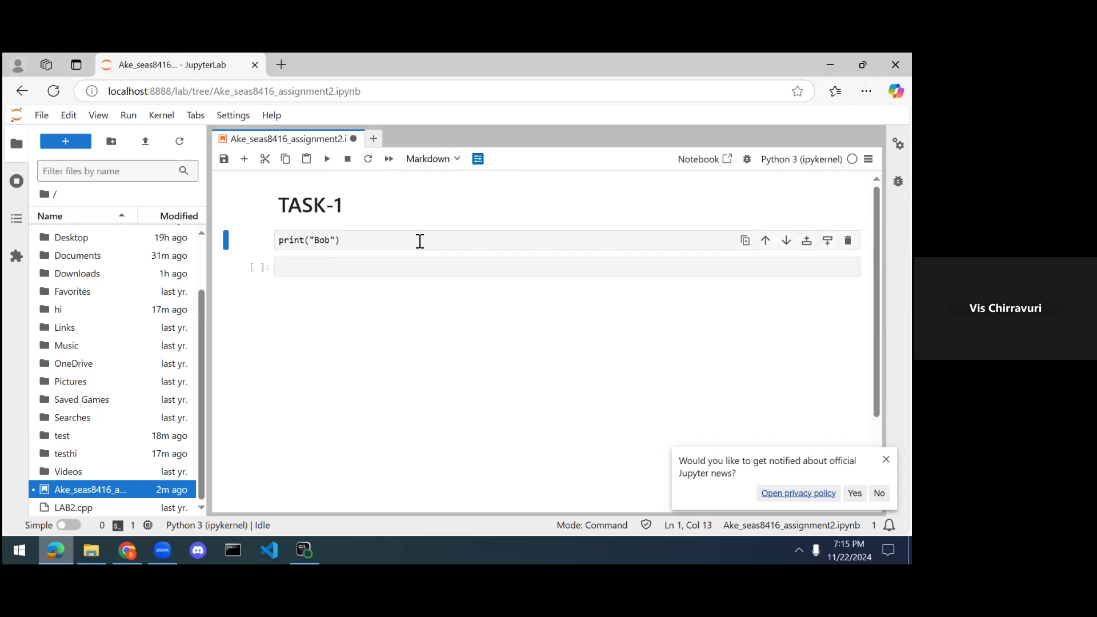
{"action": "left_click", "coordinate": [455, 159]}
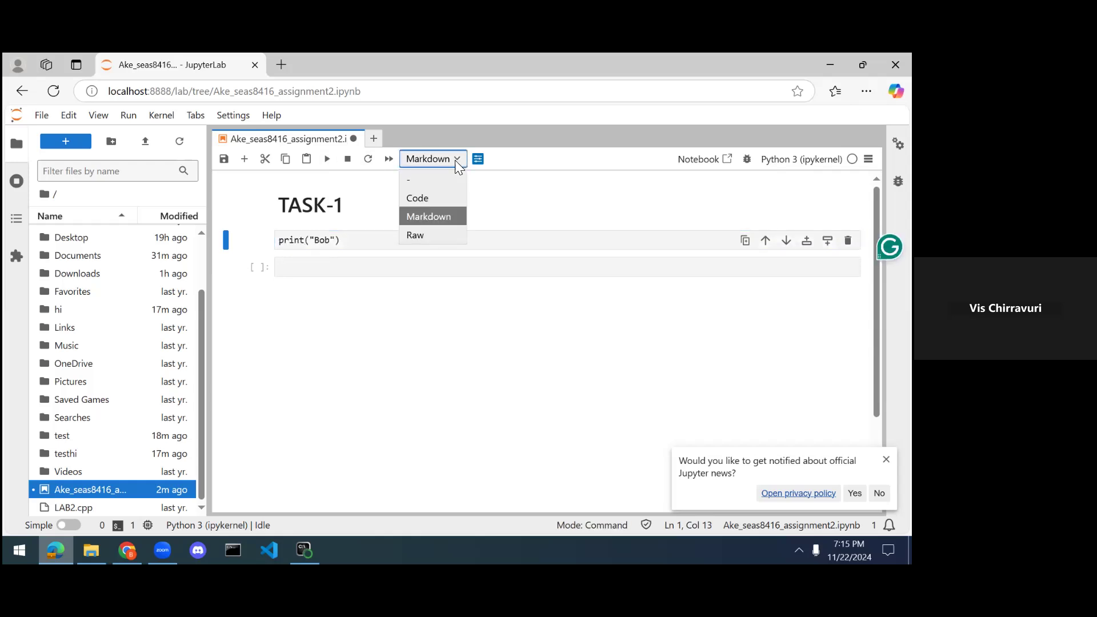
{"action": "left_click", "coordinate": [429, 197]}
{"action": "left_click", "coordinate": [357, 239]}
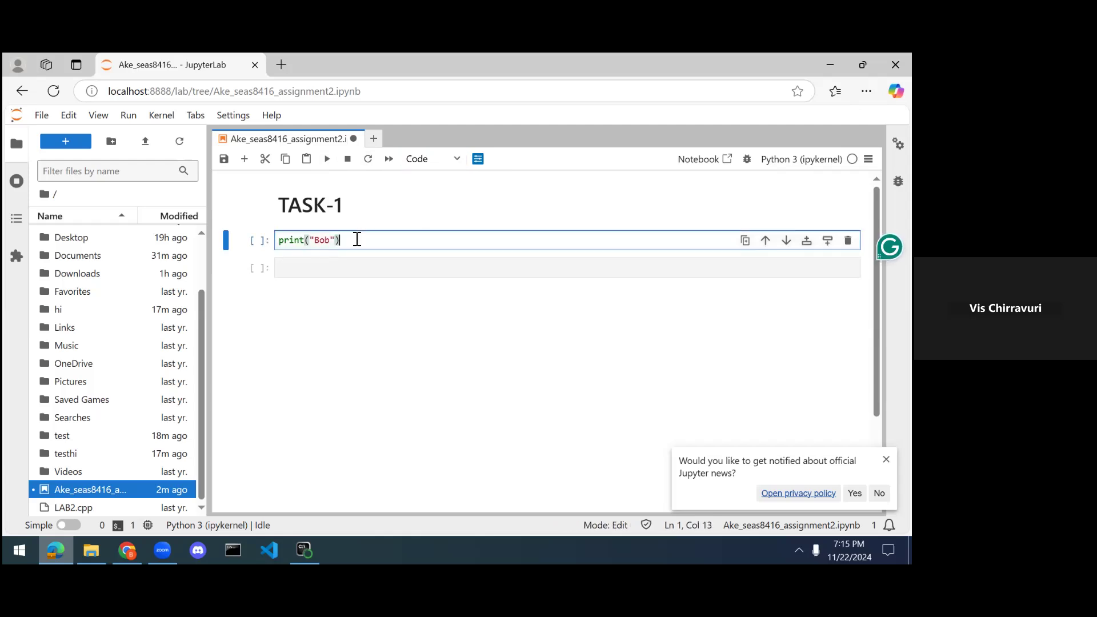
{"action": "key", "text": "ctrl+Return"}
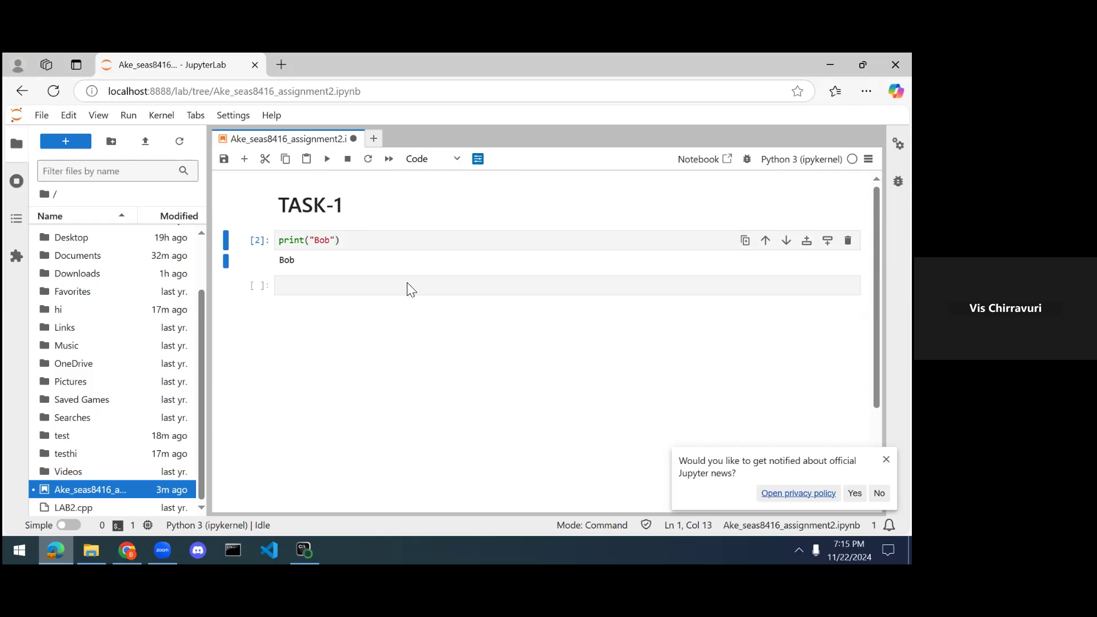
Highlight the localhost part of the notebook's web address, leaving the address as it is
{"action": "double_click", "coordinate": [130, 91]}
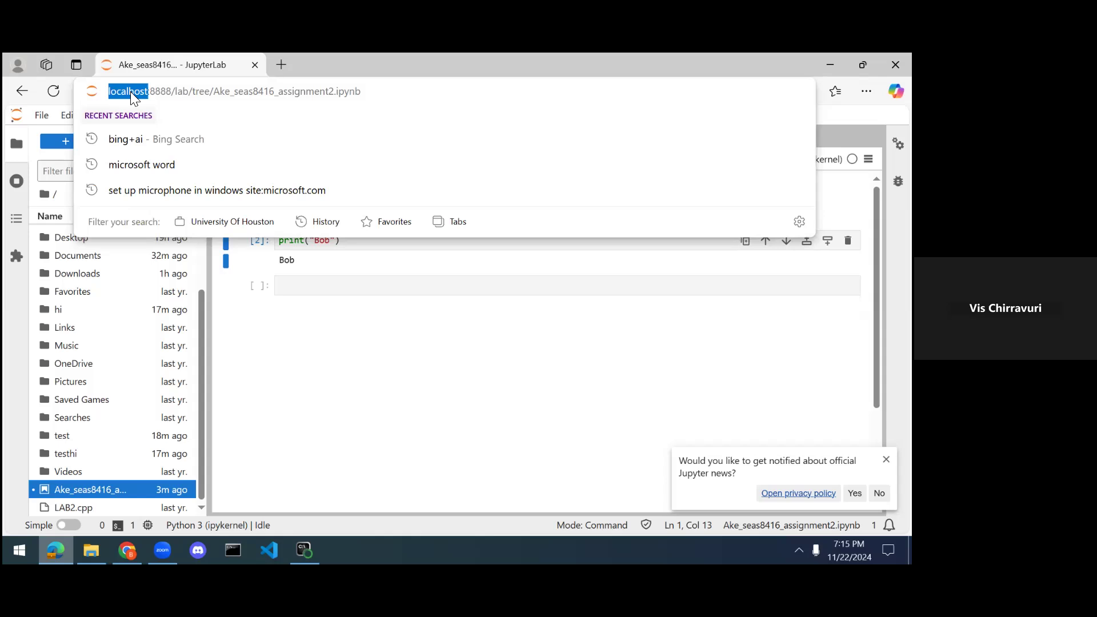
{"action": "left_click", "coordinate": [419, 365]}
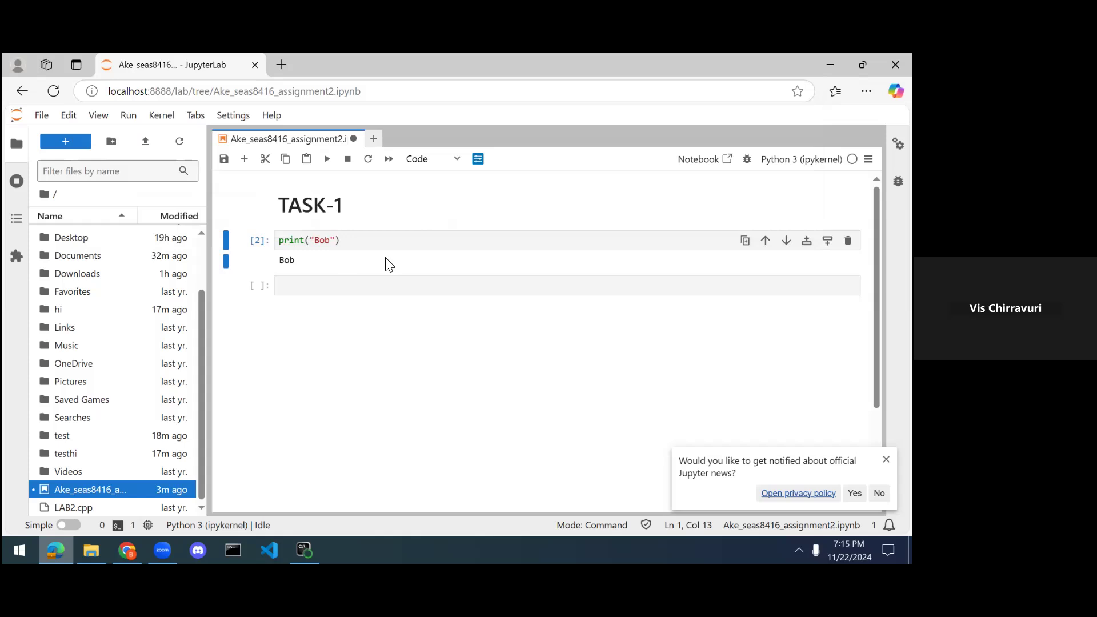
Switch to the Anaconda Prompt running jupyter lab, widen its window and review the server log down to the latest entries
{"action": "left_click", "coordinate": [233, 550]}
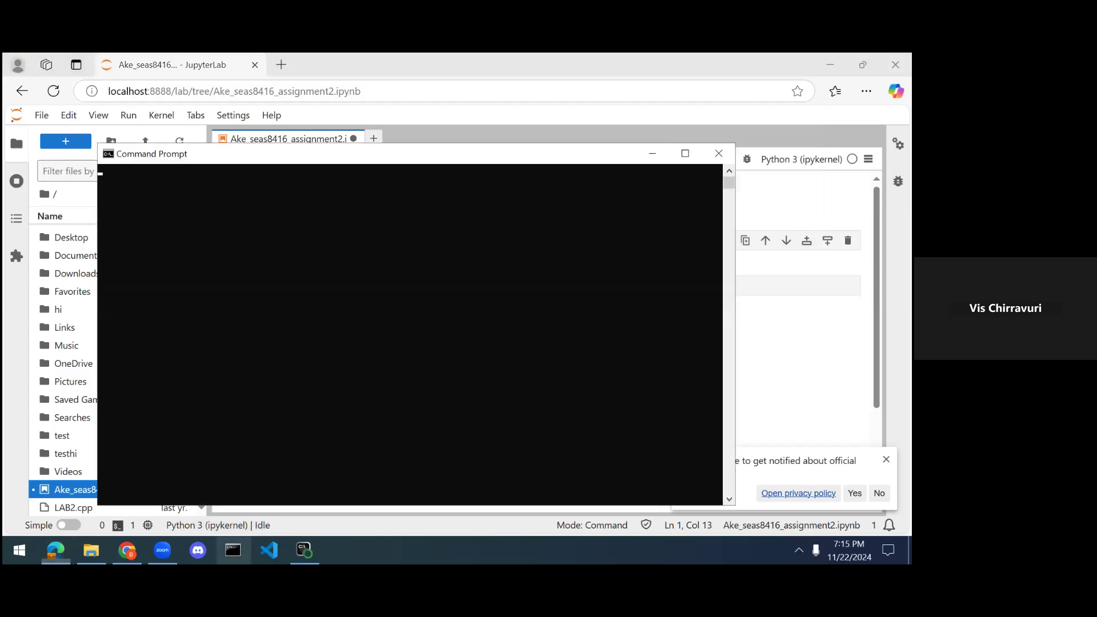
{"action": "left_click", "coordinate": [719, 154]}
{"action": "key", "text": "alt+Tab"}
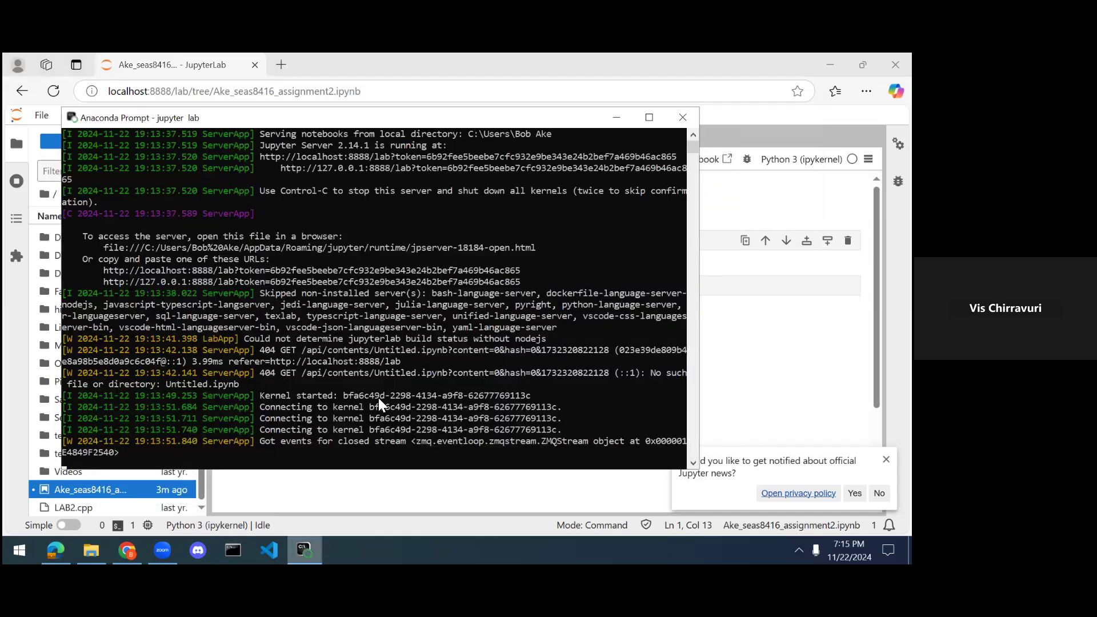
{"action": "left_click", "coordinate": [694, 299]}
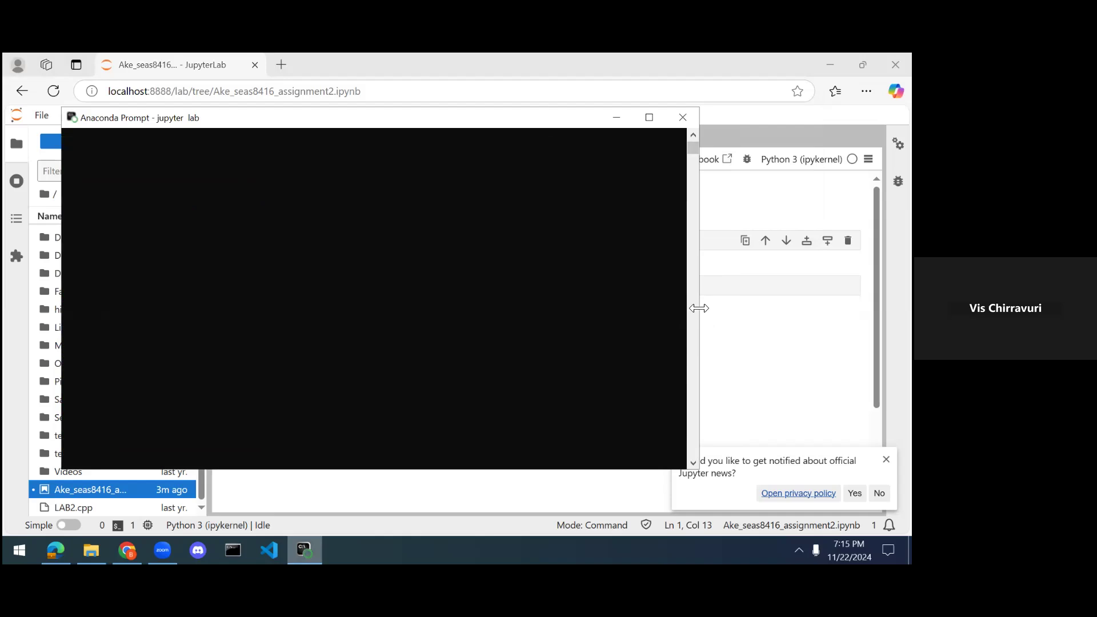
{"action": "left_click_drag", "start_coordinate": [688, 314], "coordinate": [841, 314]}
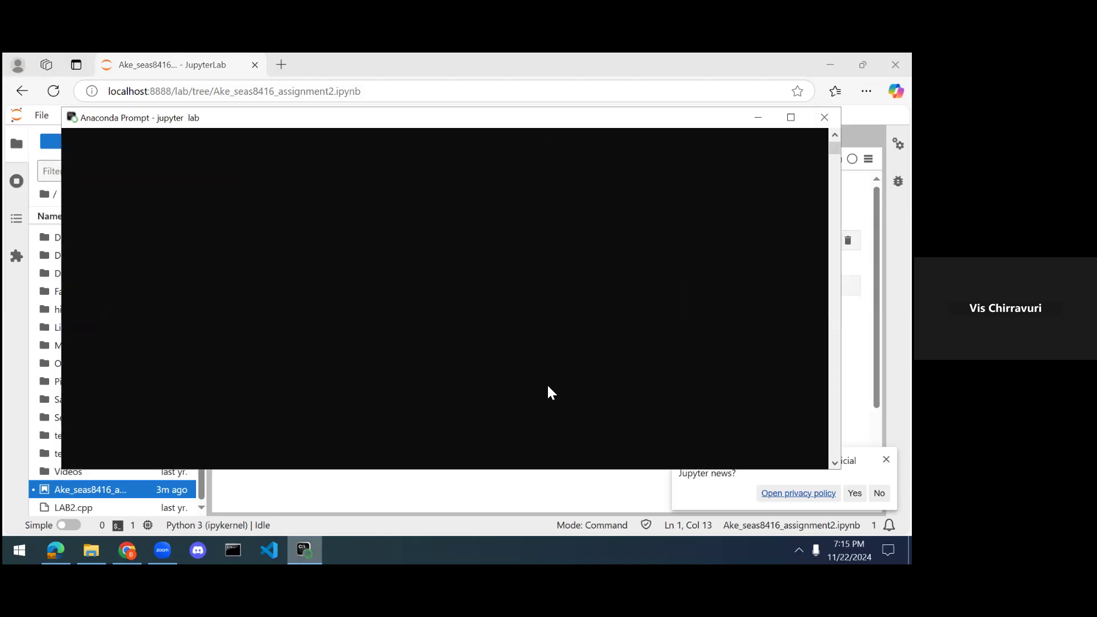
{"action": "scroll", "coordinate": [630, 324], "scroll_direction": "up", "scroll_amount": 10}
{"action": "scroll", "coordinate": [630, 322], "scroll_direction": "down", "scroll_amount": 4}
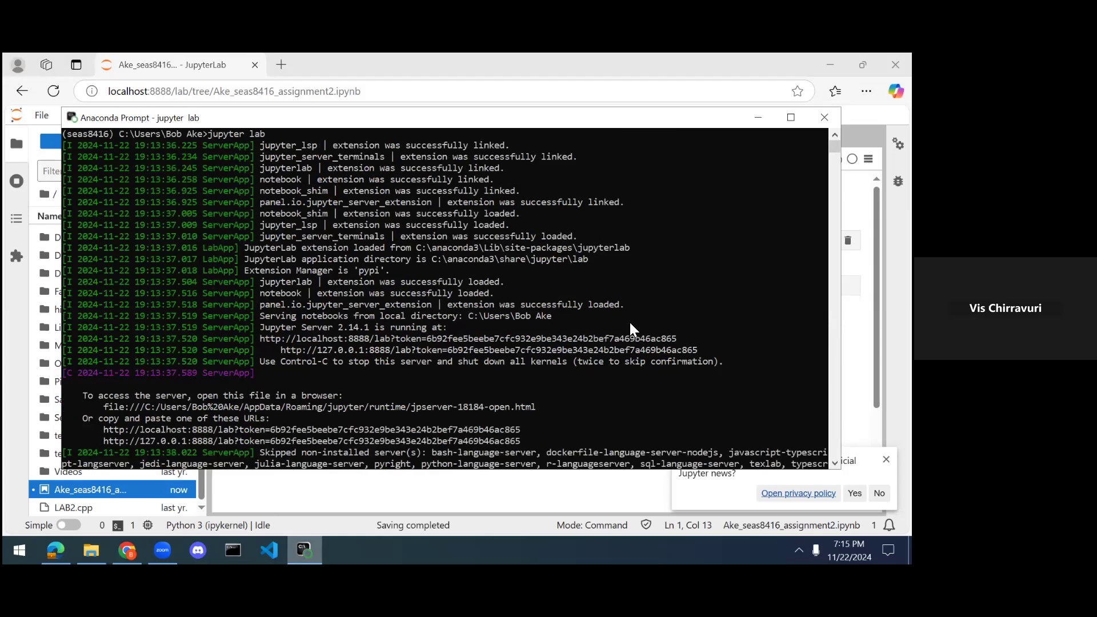
{"action": "scroll", "coordinate": [630, 324], "scroll_direction": "down", "scroll_amount": 3}
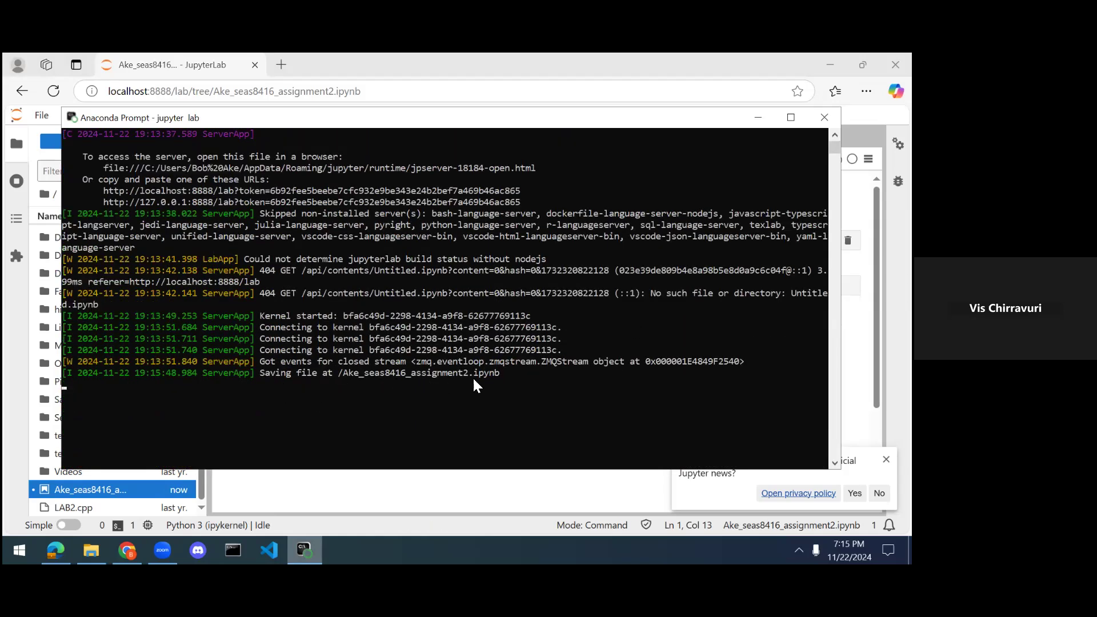
Return to the assignment notebook in JupyterLab and save it
{"action": "left_click", "coordinate": [344, 64]}
{"action": "left_click", "coordinate": [40, 114]}
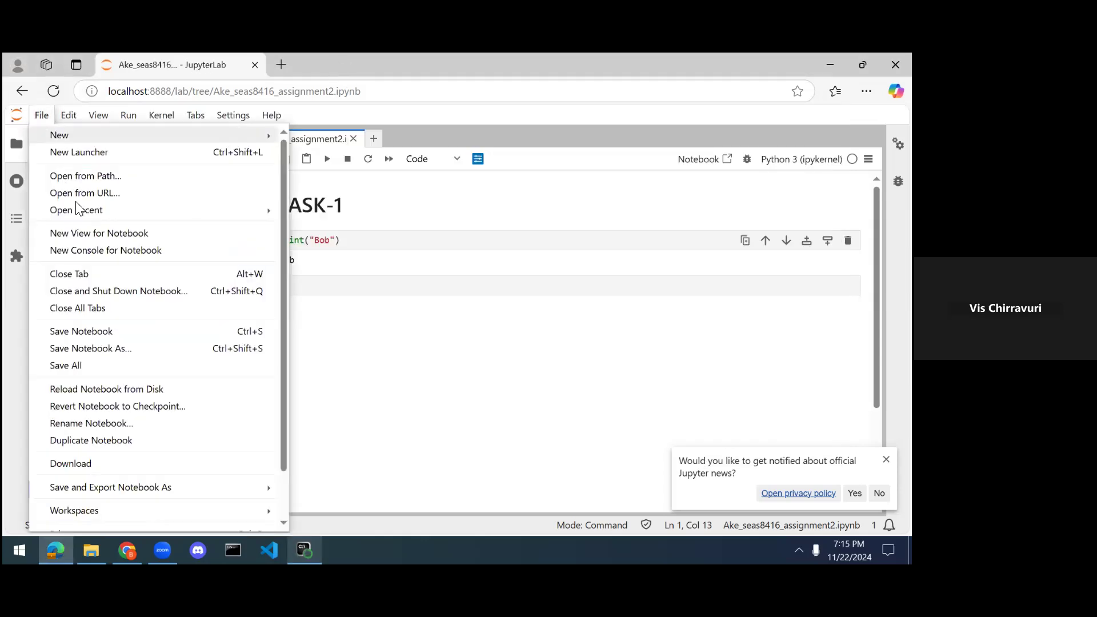
{"action": "left_click", "coordinate": [108, 333]}
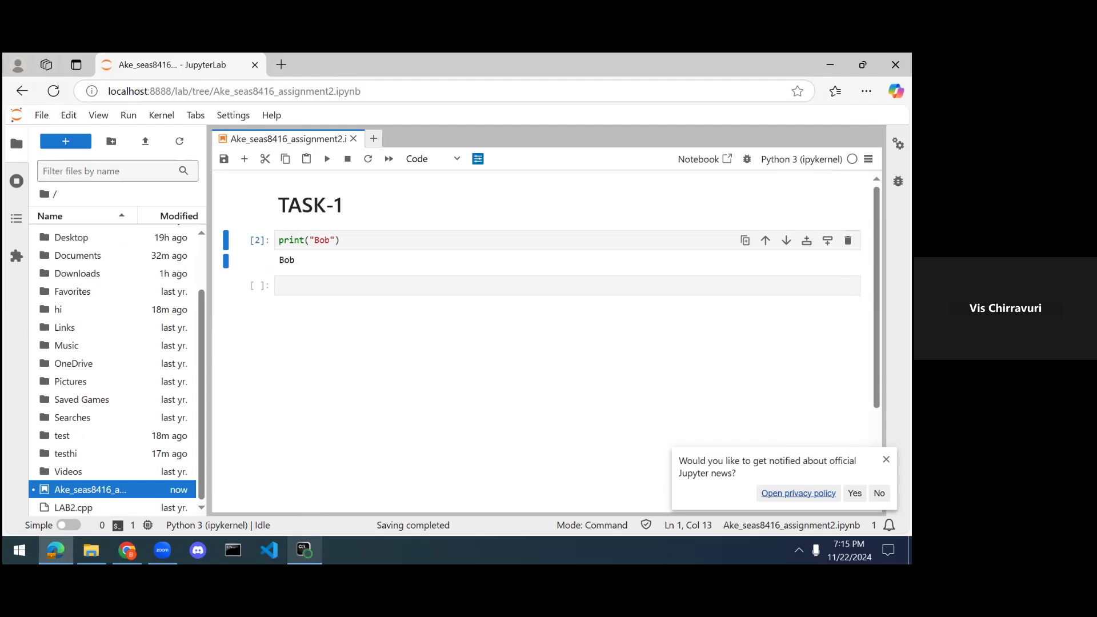
{"action": "left_click", "coordinate": [304, 550]}
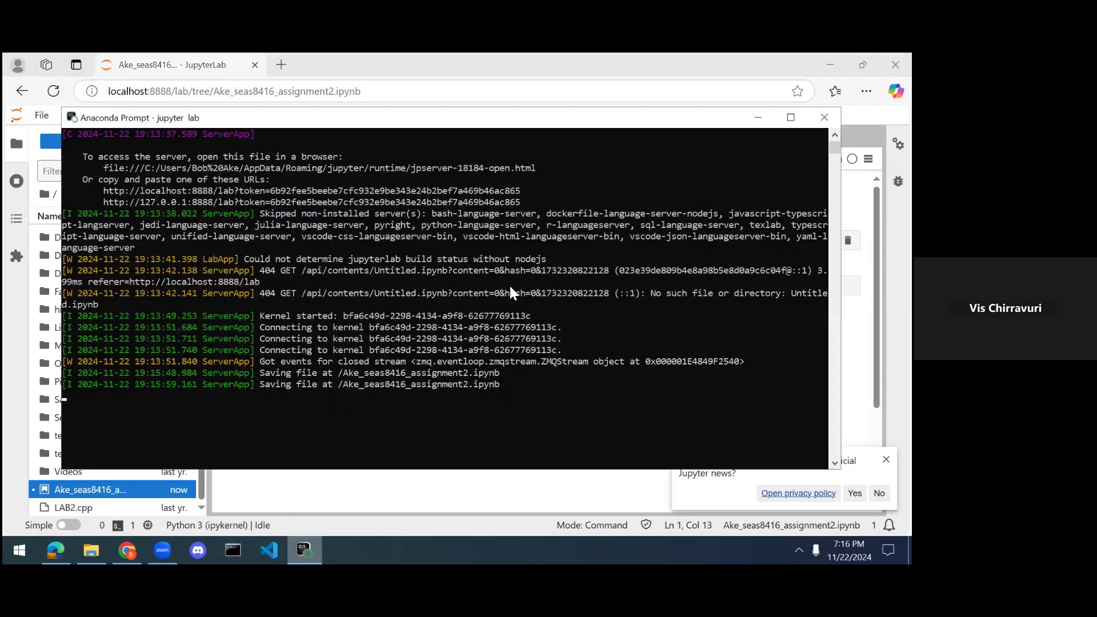
{"action": "left_click", "coordinate": [307, 71]}
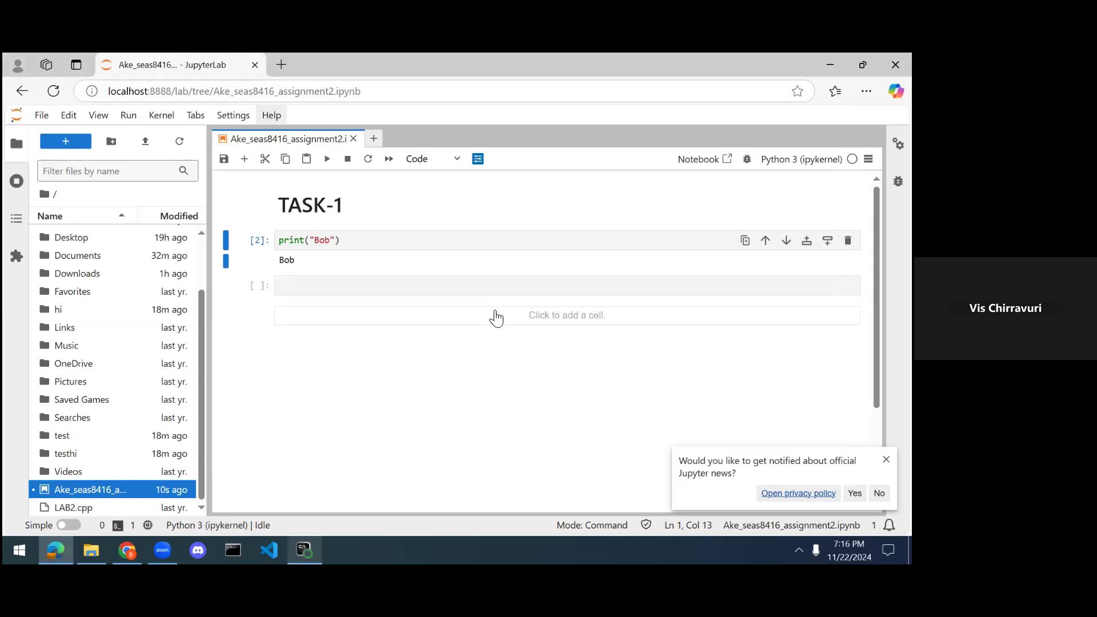
{"action": "left_click", "coordinate": [305, 551]}
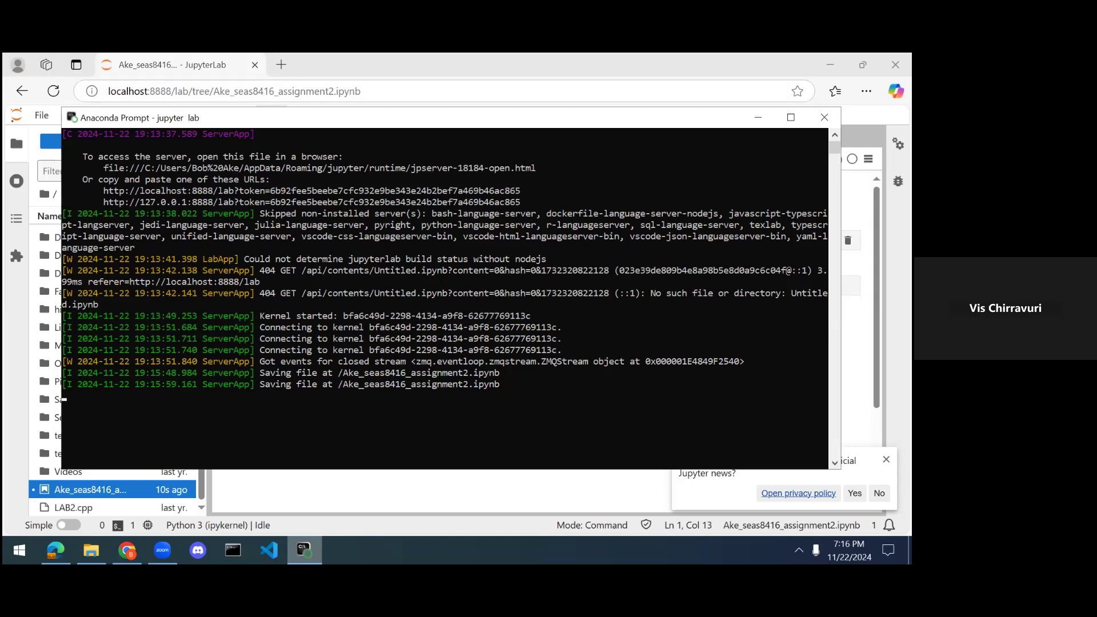
{"action": "left_click", "coordinate": [304, 550]}
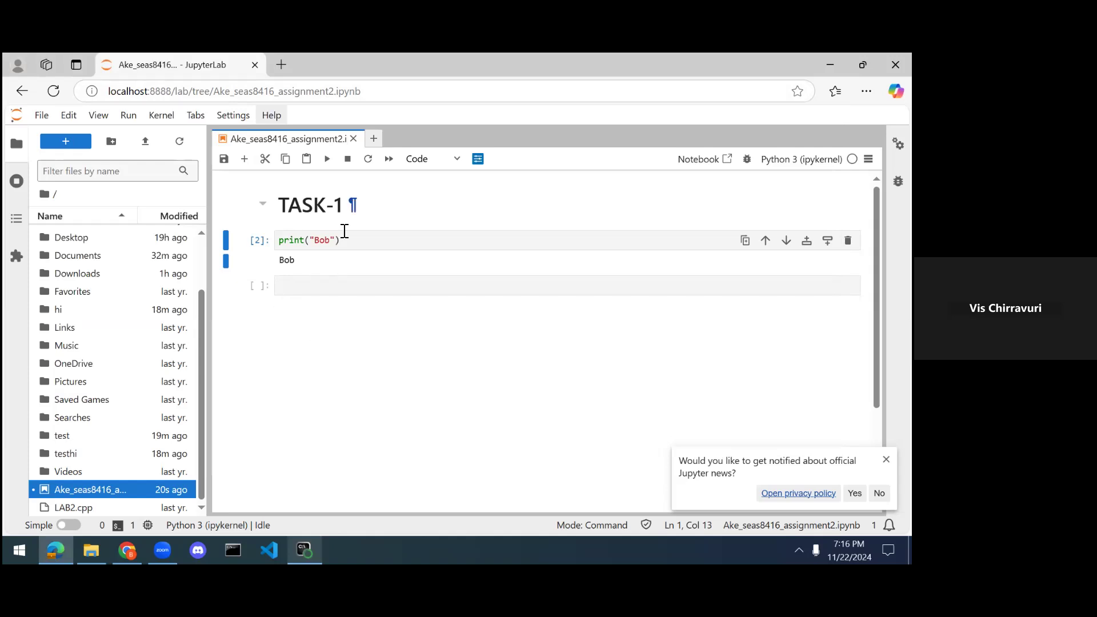
Close the assignment notebook in JupyterLab and the browser window
{"action": "left_click", "coordinate": [358, 244]}
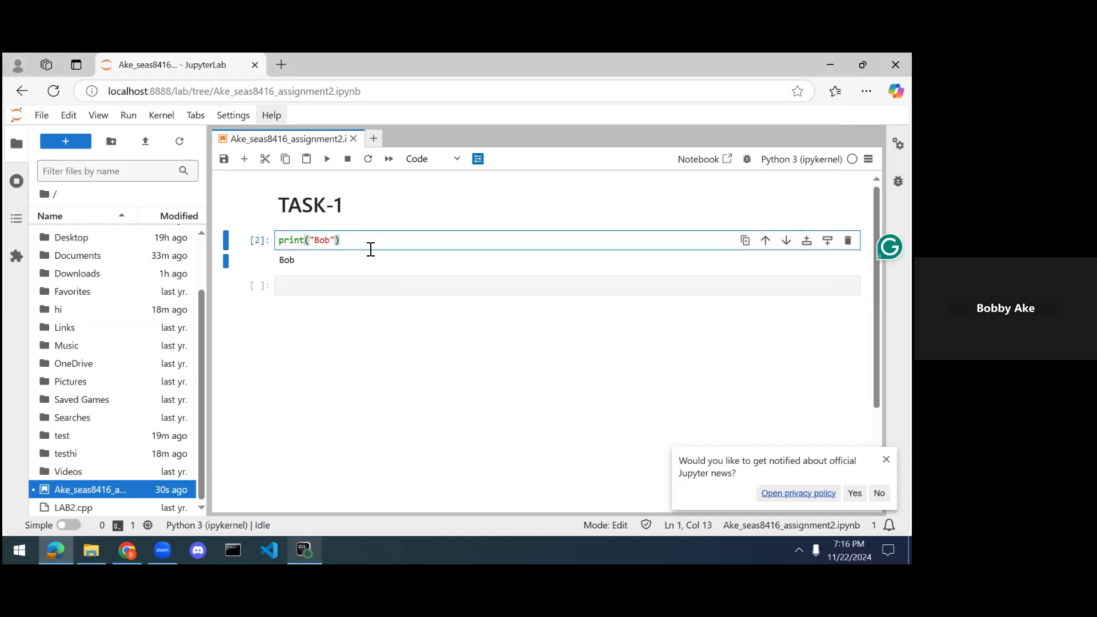
{"action": "left_click", "coordinate": [354, 139]}
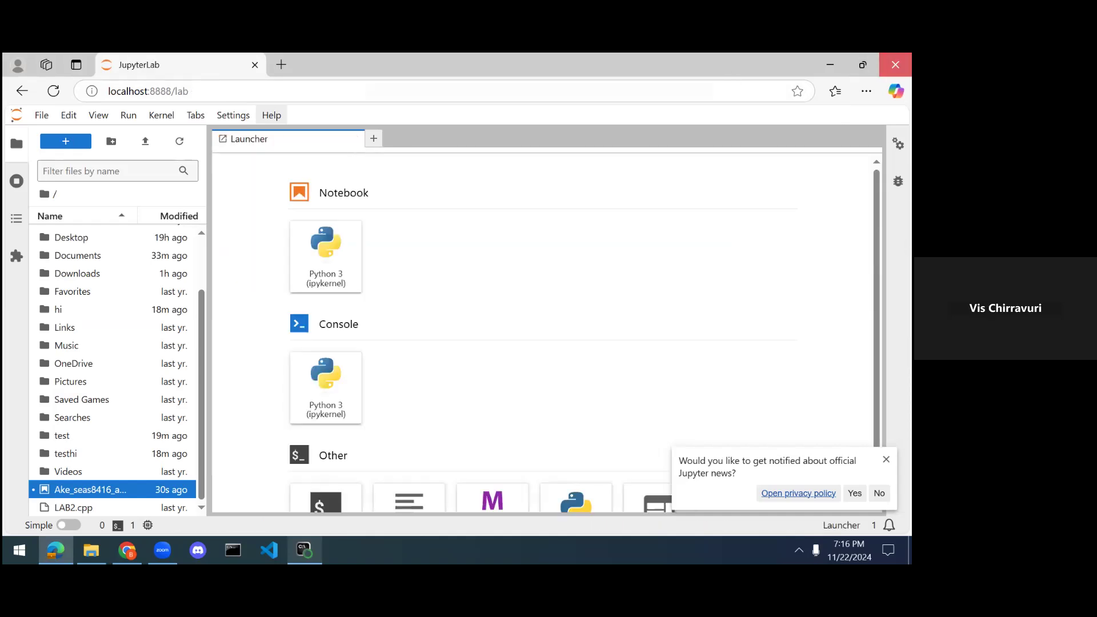
{"action": "left_click", "coordinate": [895, 65]}
Switch to the Anaconda Prompt and interrupt the running Jupyter server
{"action": "left_click", "coordinate": [304, 550]}
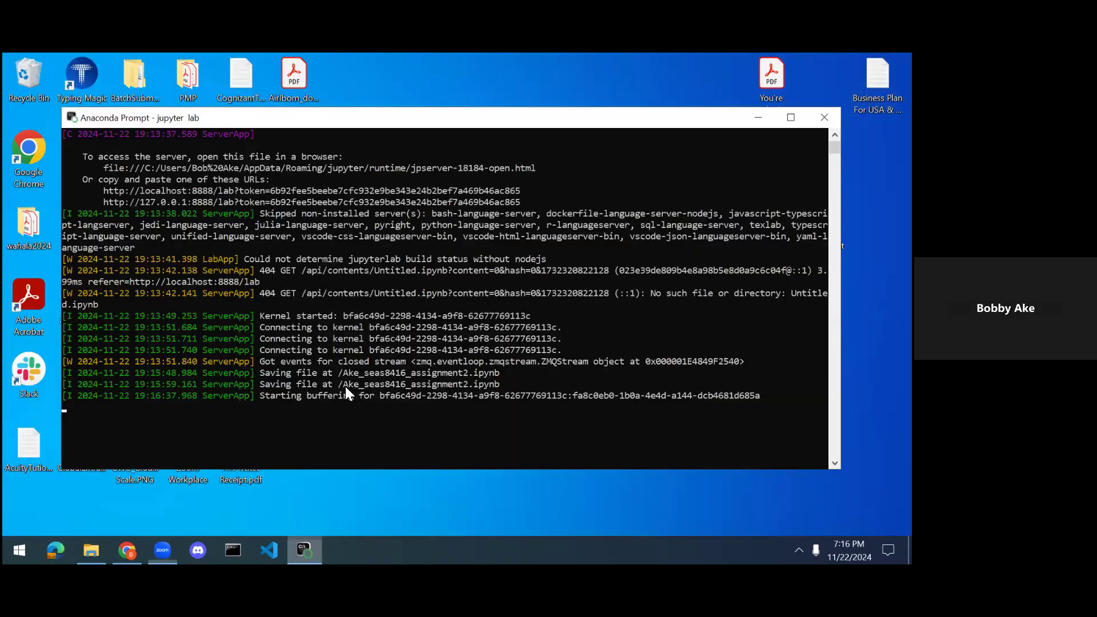
{"action": "left_click", "coordinate": [347, 384]}
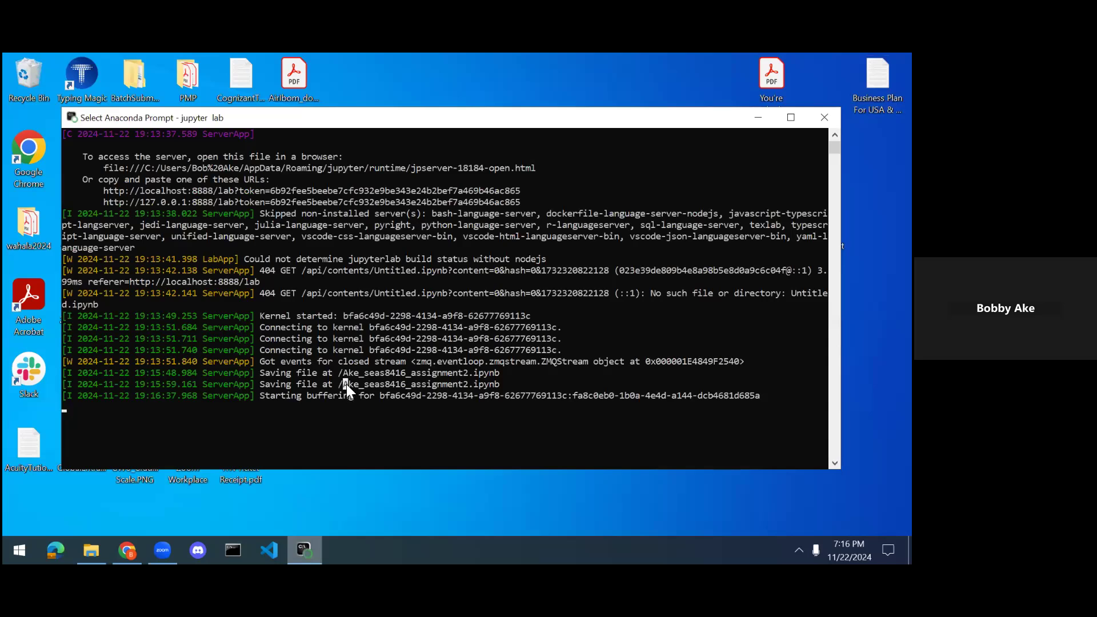
{"action": "key", "text": "Escape"}
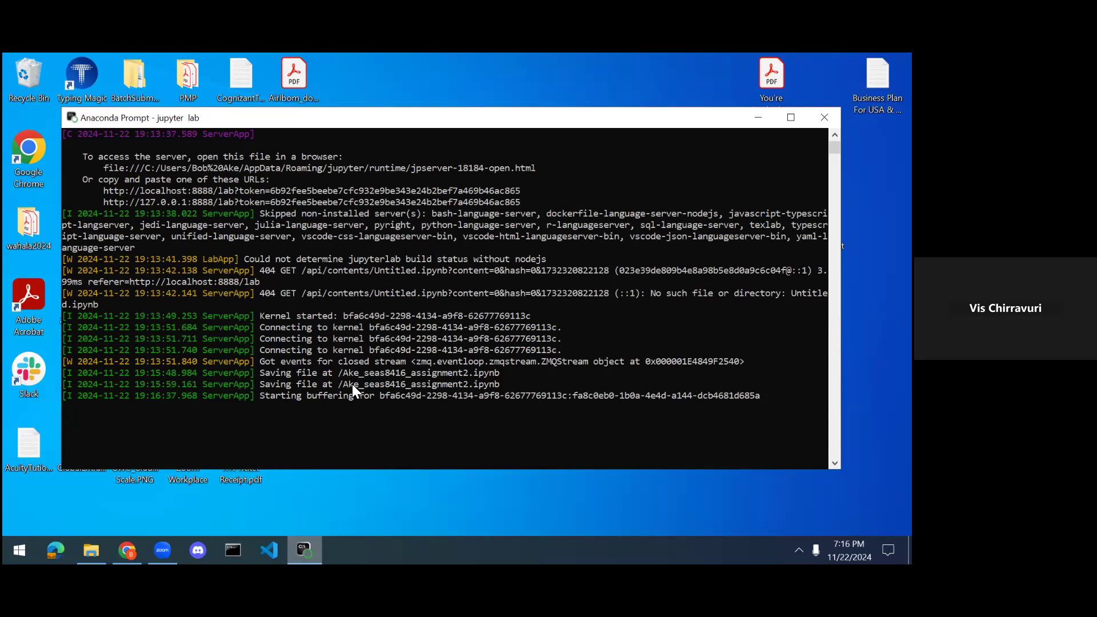
{"action": "key", "text": "ctrl+c"}
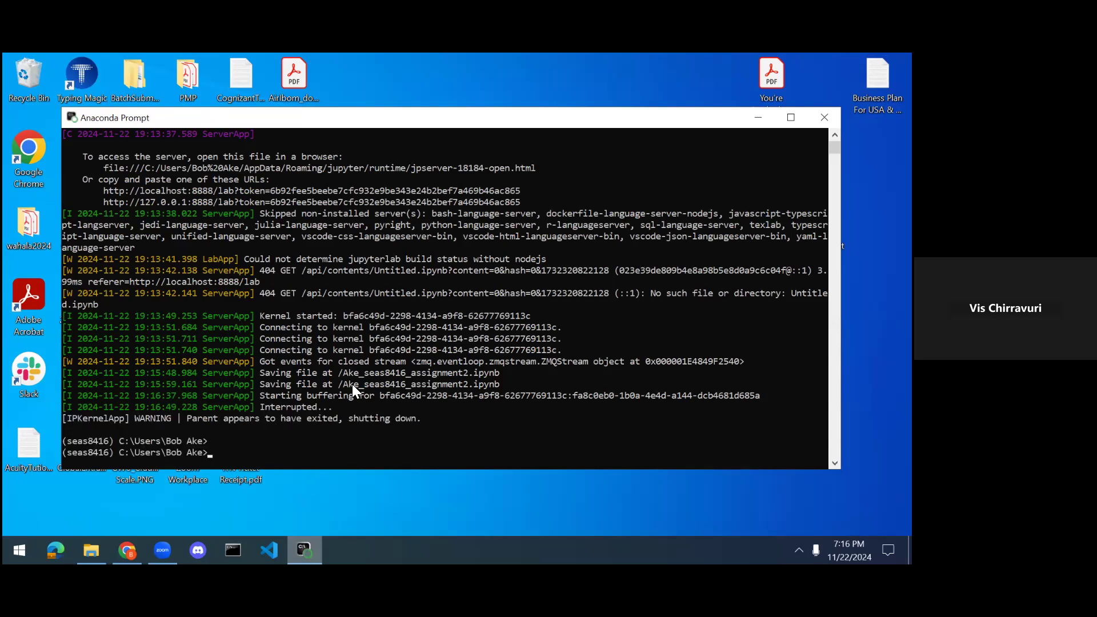
Run conda deactivate twice to leave the seas8416 and base environments, and close the prompt with exit
{"action": "type", "text": "conda deactivate"}
{"action": "key", "text": "Return"}
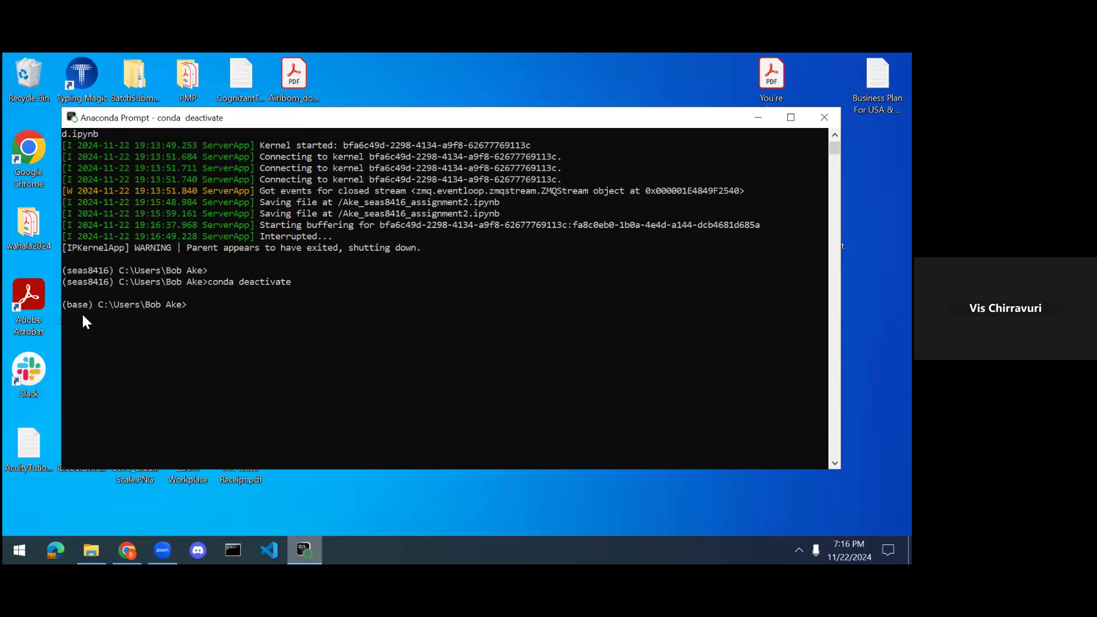
{"action": "key", "text": "Up"}
{"action": "key", "text": "Return"}
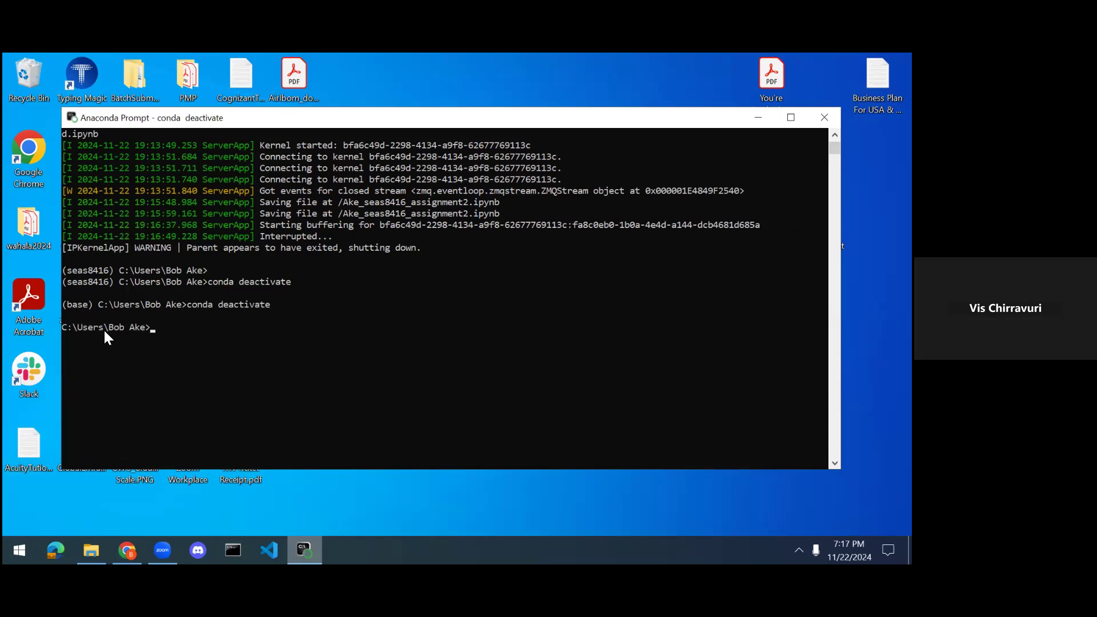
{"action": "type", "text": "exit"}
{"action": "key", "text": "Return"}
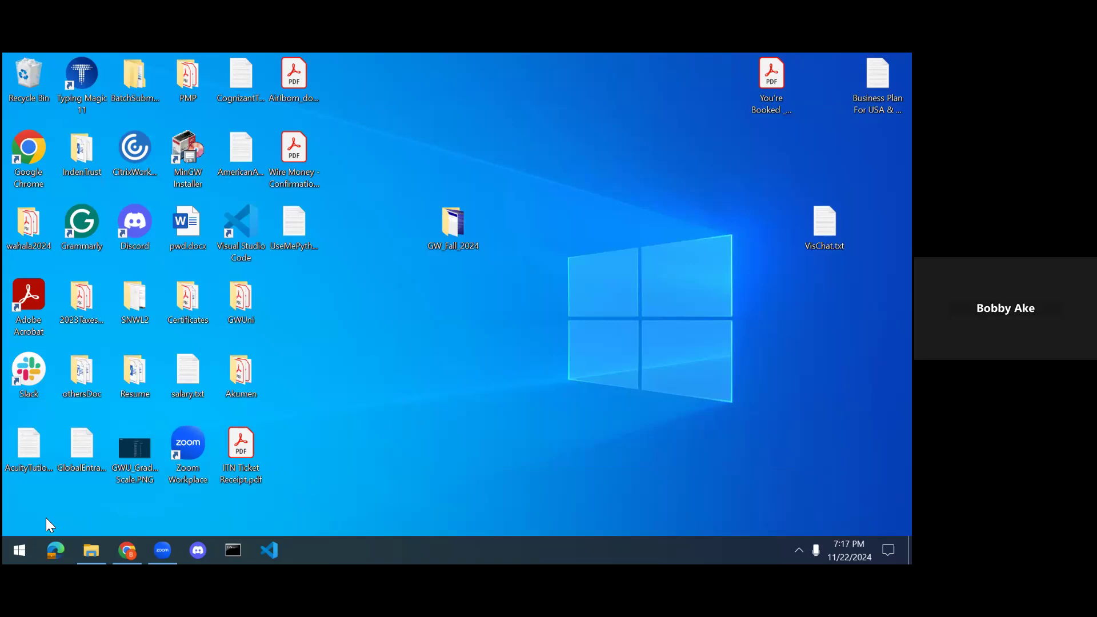
{"action": "left_click", "coordinate": [536, 436]}
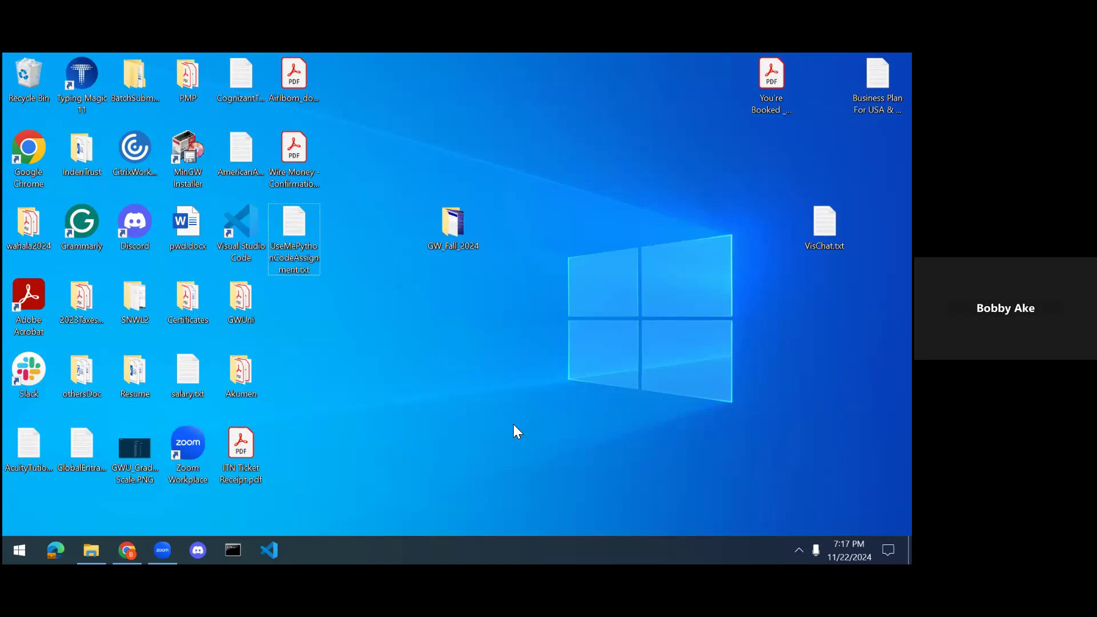
Switch to File Explorer and inspect the seas8416 environment folder inside envs of C:\anaconda3
{"action": "left_click", "coordinate": [91, 551]}
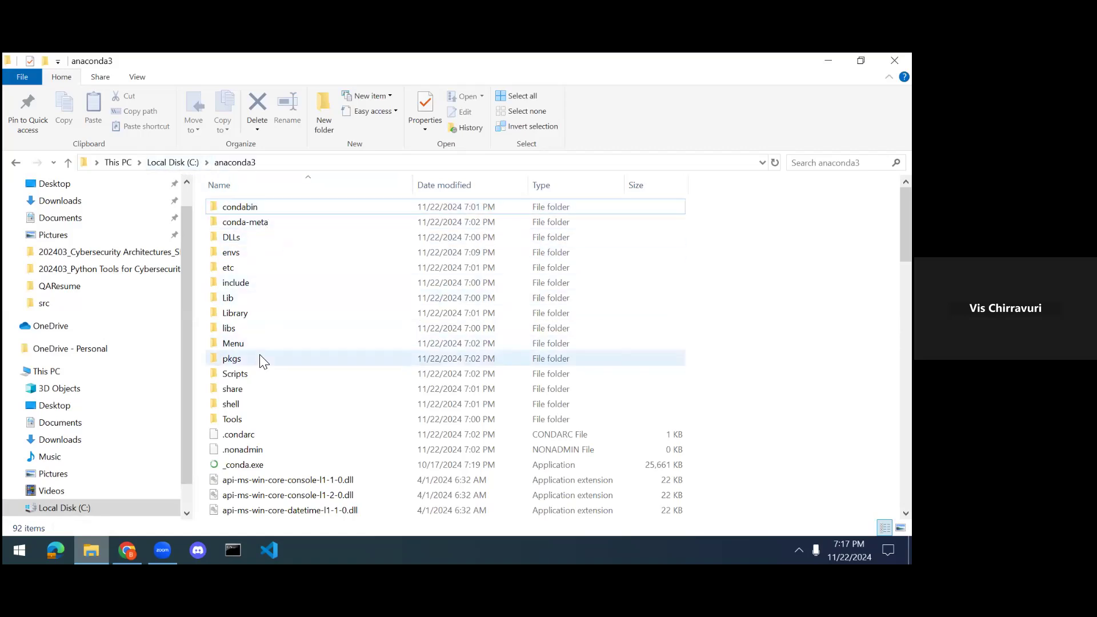
{"action": "double_click", "coordinate": [229, 254]}
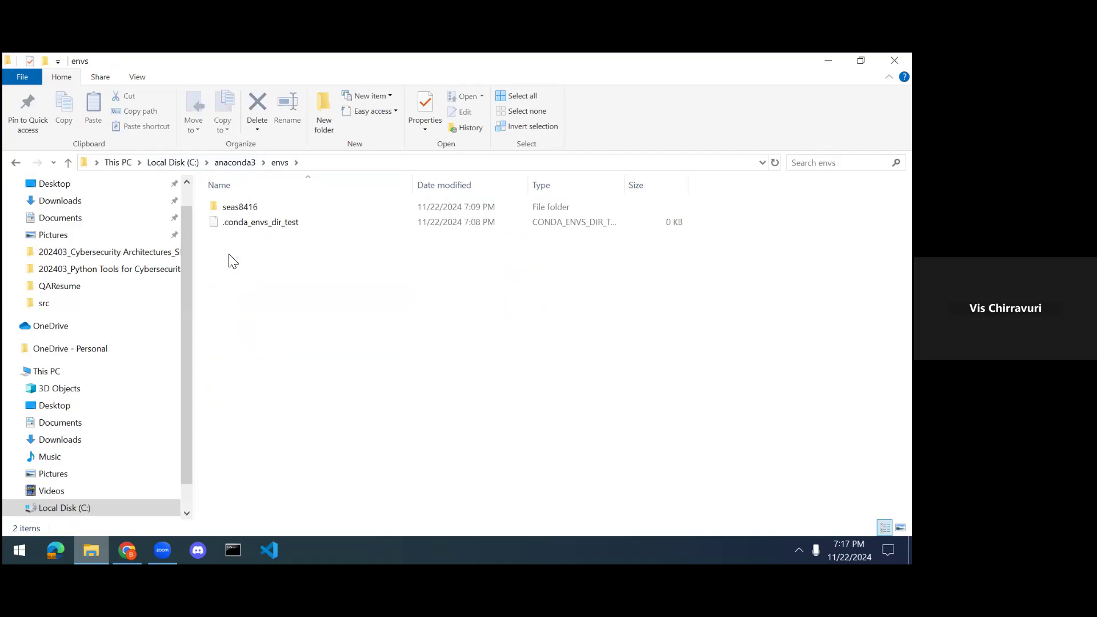
{"action": "double_click", "coordinate": [231, 208]}
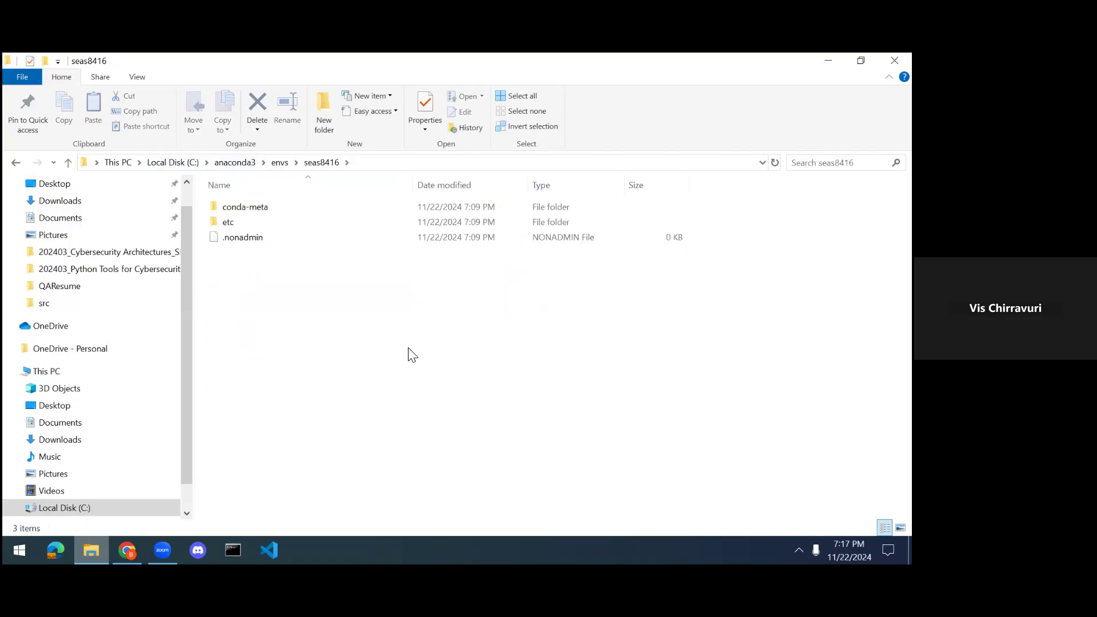
{"action": "left_click", "coordinate": [280, 163]}
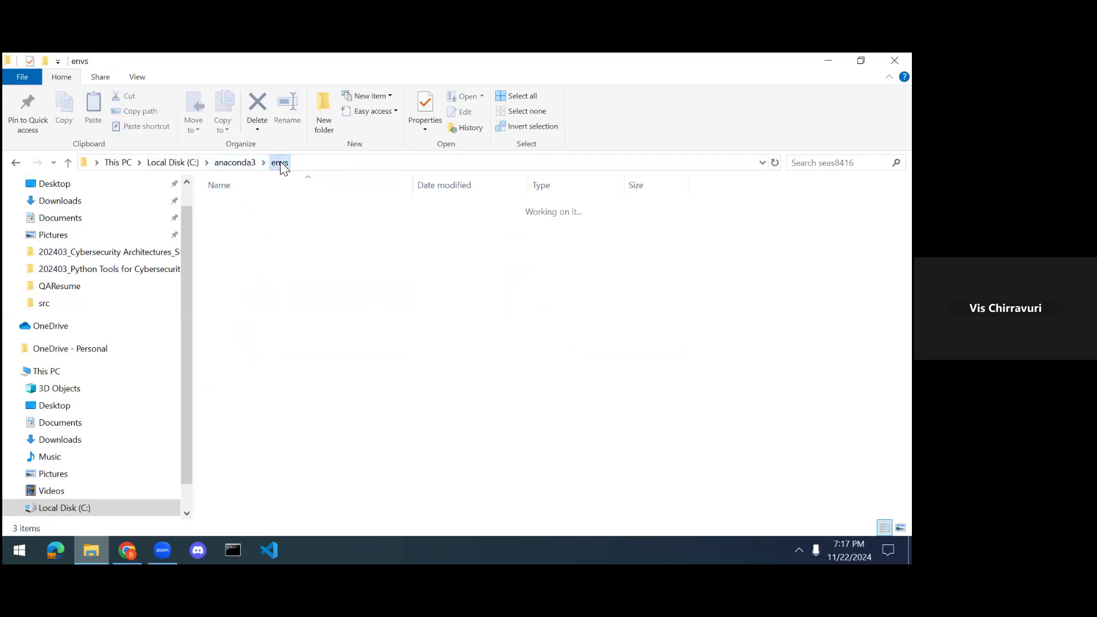
{"action": "left_click", "coordinate": [240, 163]}
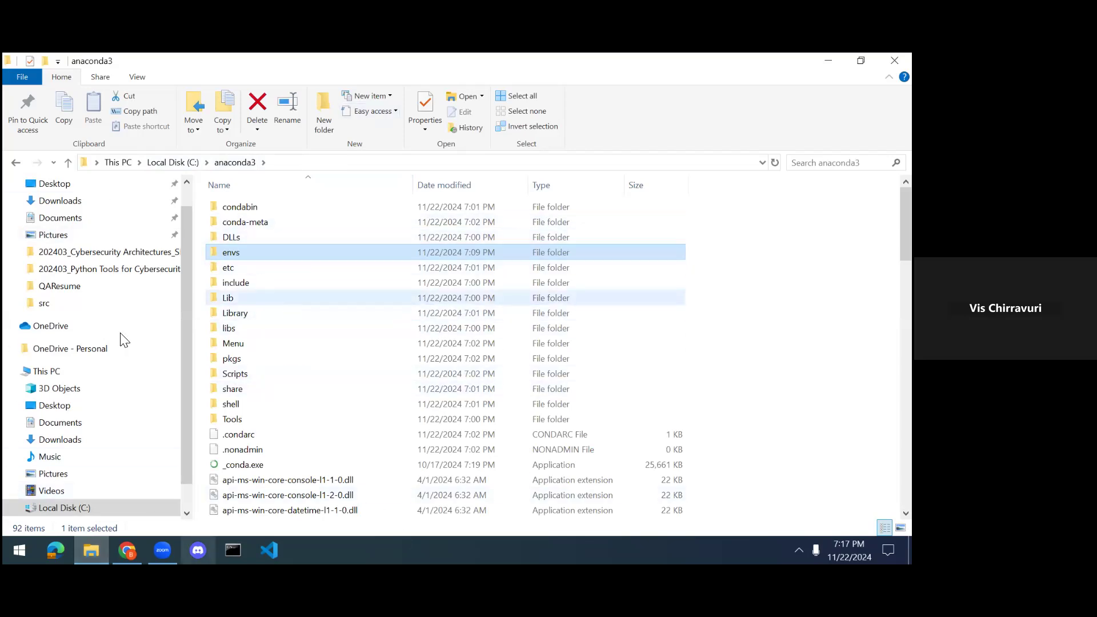
{"action": "double_click", "coordinate": [244, 252]}
{"action": "double_click", "coordinate": [249, 208]}
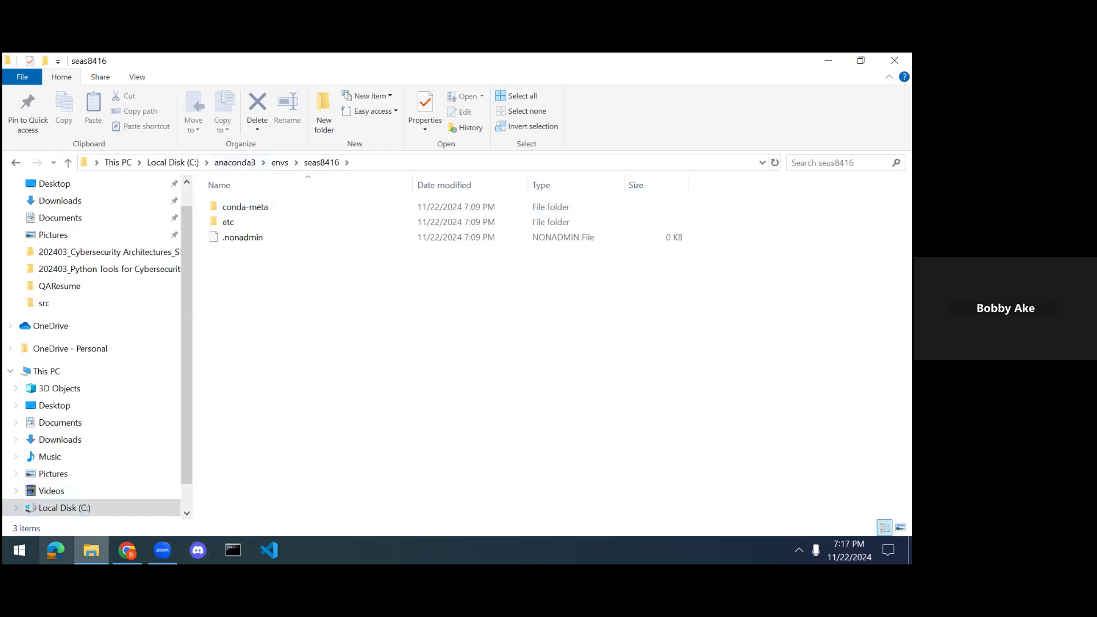
Open a new Anaconda Prompt and activate the environment with conda activate seas8416
{"action": "key", "text": "super"}
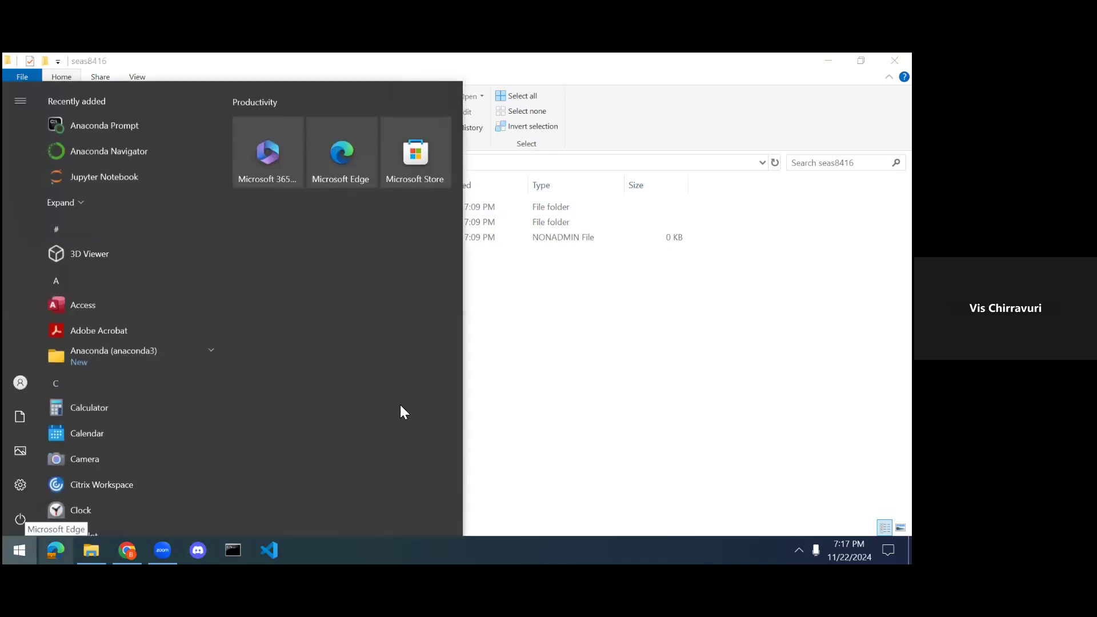
{"action": "type", "text": "ana"}
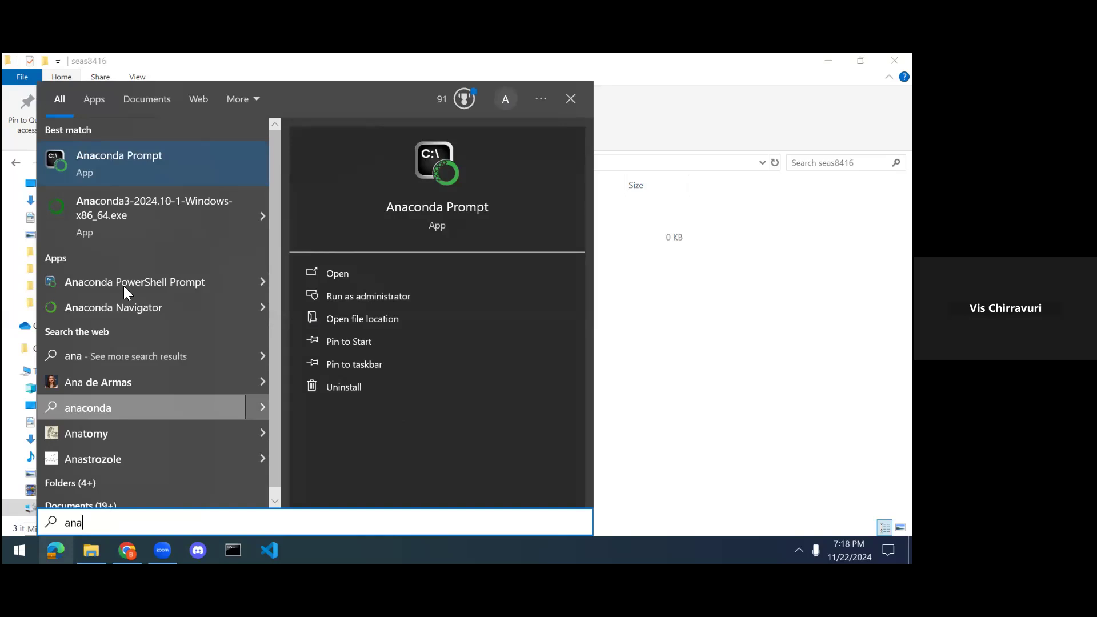
{"action": "left_click", "coordinate": [344, 270]}
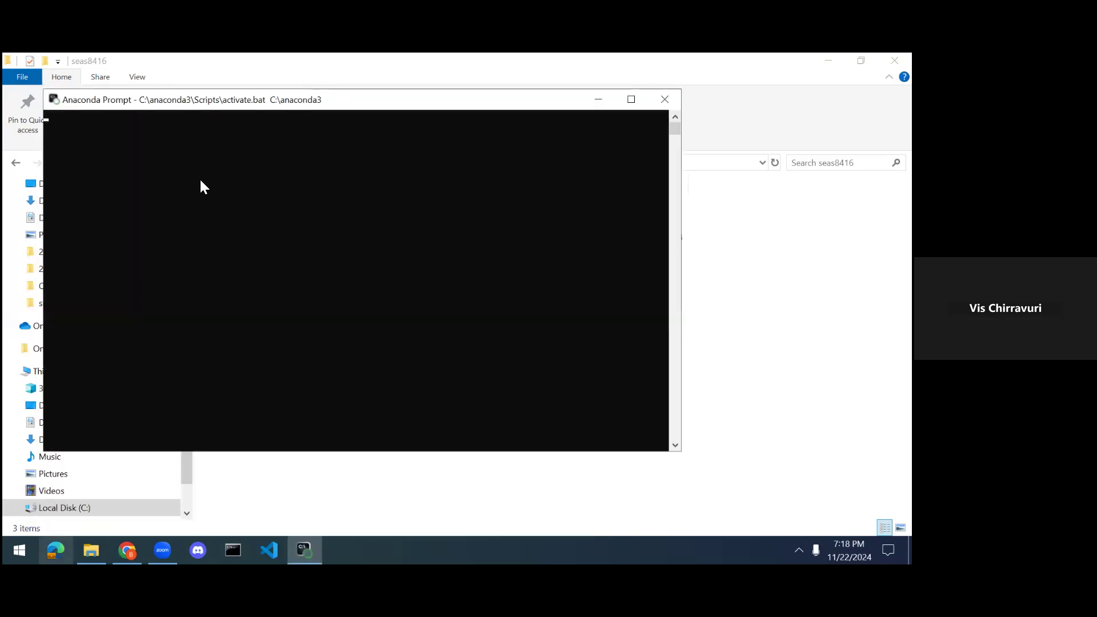
{"action": "type", "text": "conda activate "}
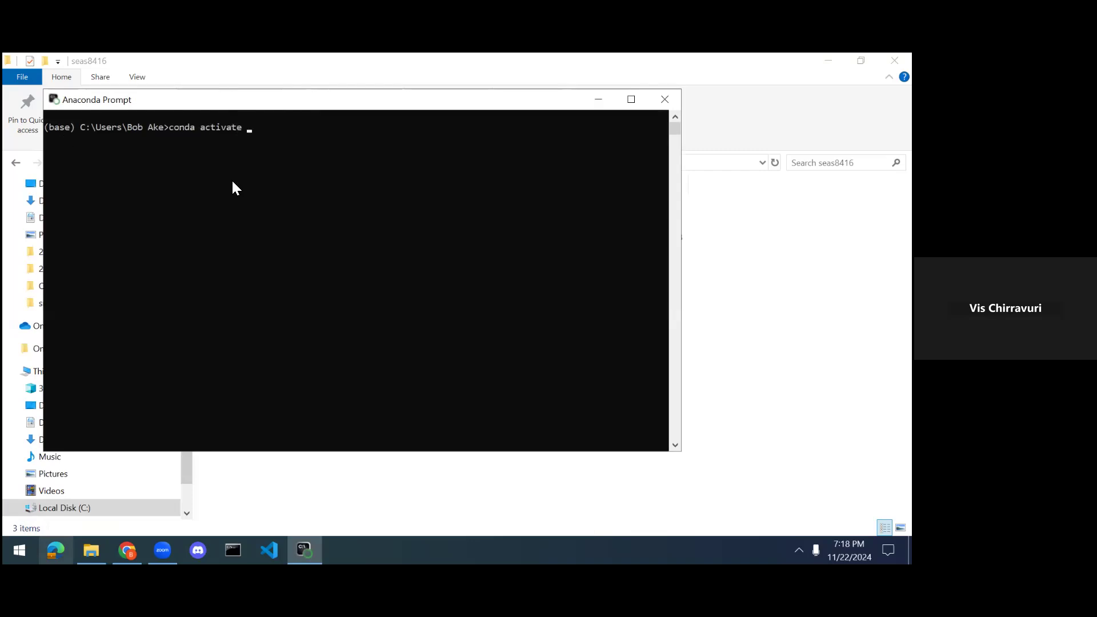
{"action": "type", "text": "seas8416"}
{"action": "key", "text": "Return"}
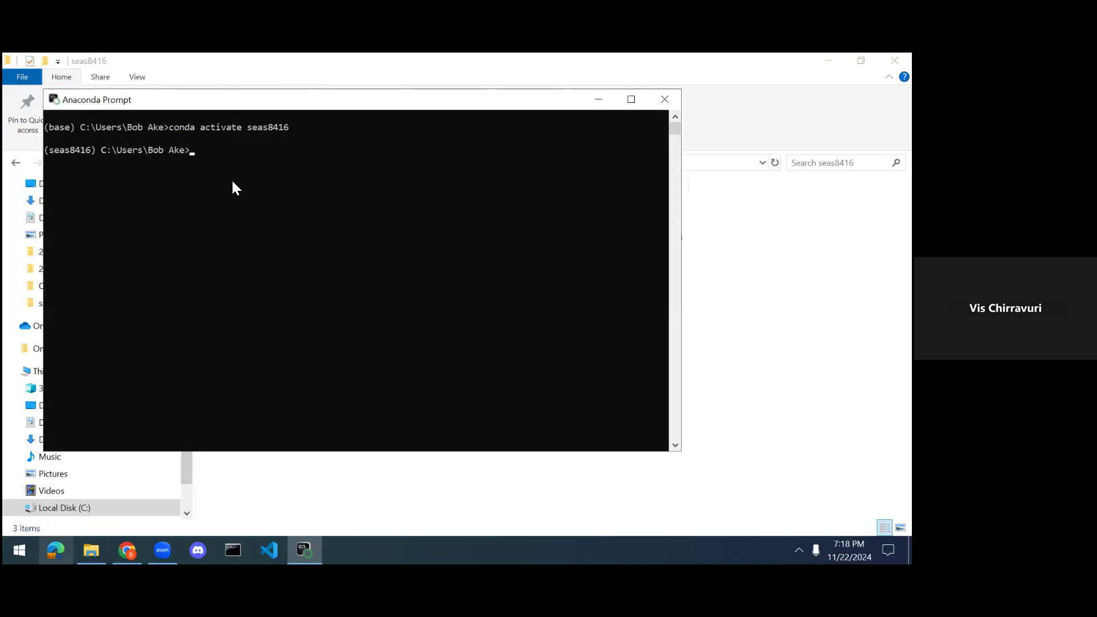
Run jupyter lab from the seas8416 environment and review its startup log in the prompt
{"action": "type", "text": "j"}
{"action": "key", "text": "Return"}
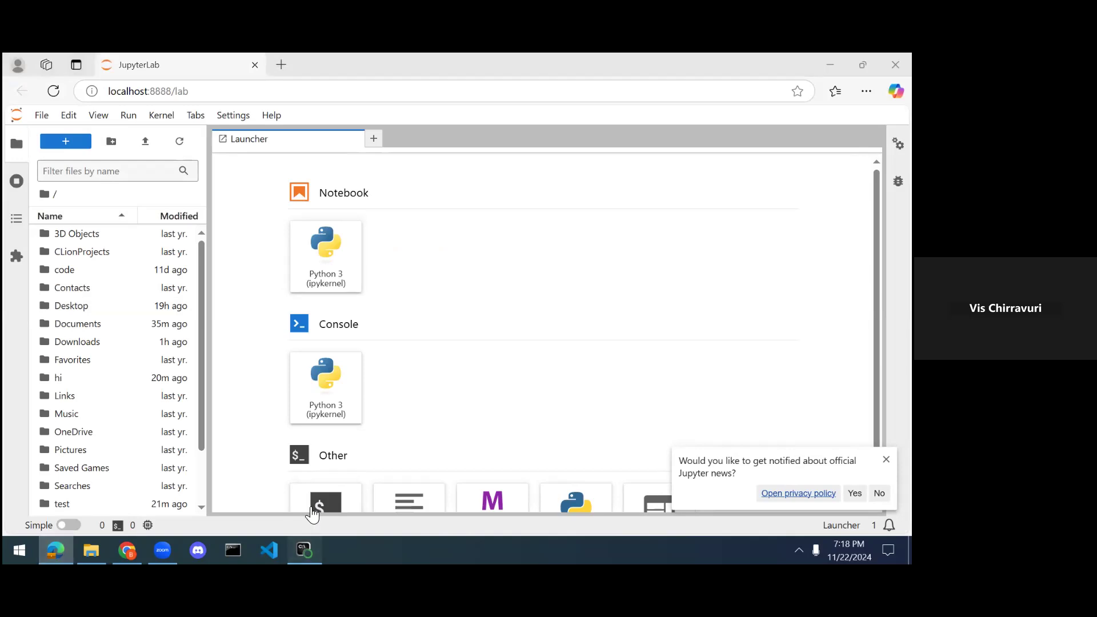
{"action": "left_click", "coordinate": [304, 550]}
{"action": "scroll", "coordinate": [302, 368], "scroll_direction": "up", "scroll_amount": 3}
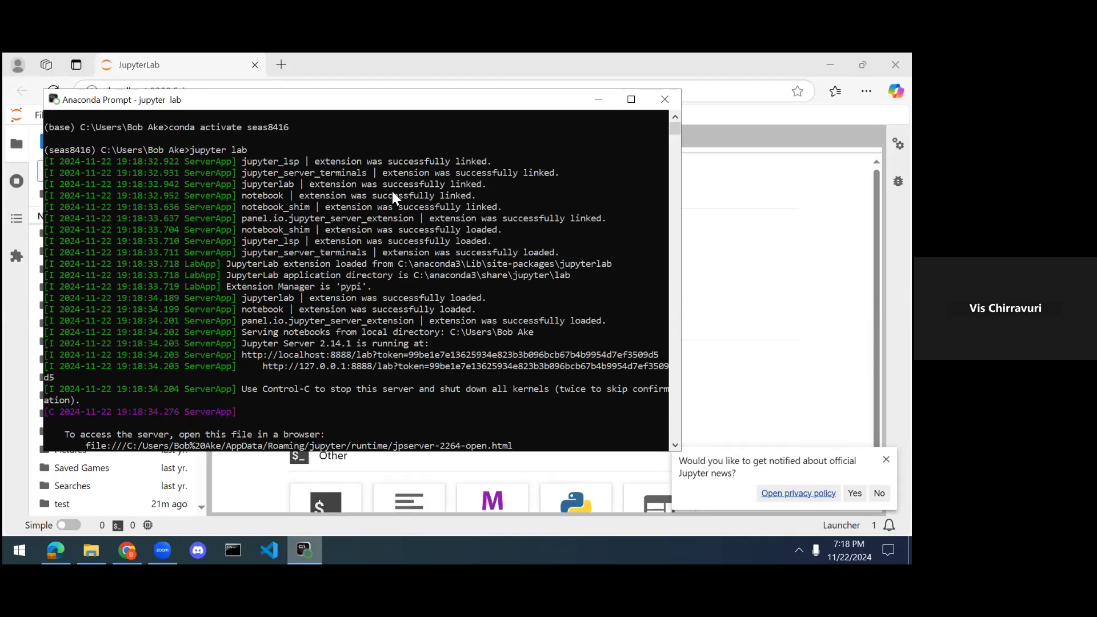
{"action": "key", "text": "alt+Tab"}
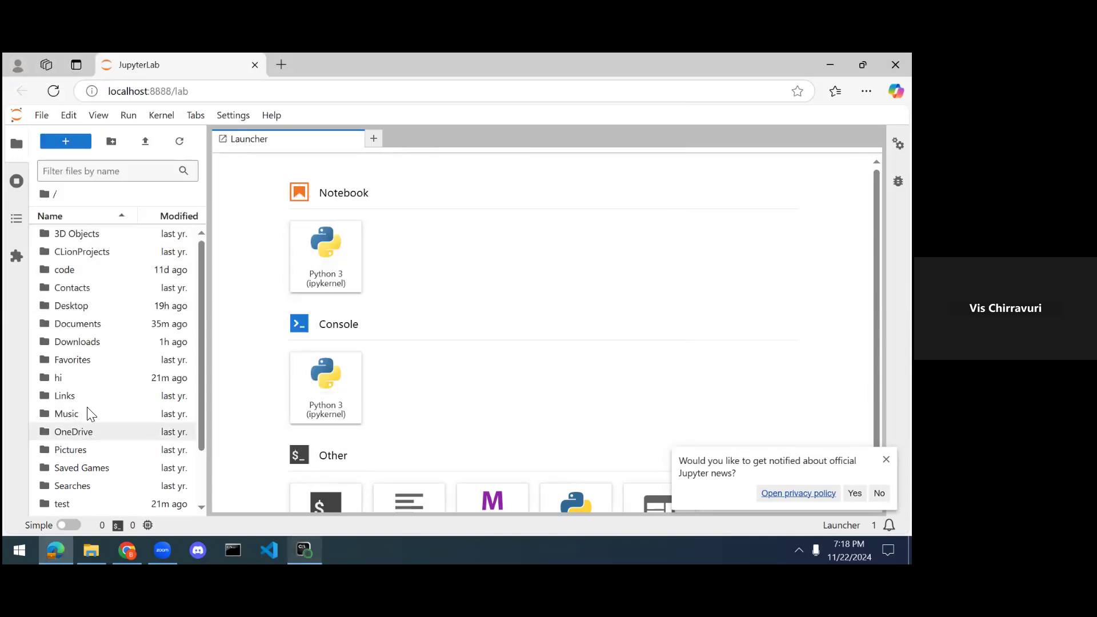
Create a new Python 3 (ipykernel) notebook in the Documents/anaconda3 folder
{"action": "double_click", "coordinate": [72, 324]}
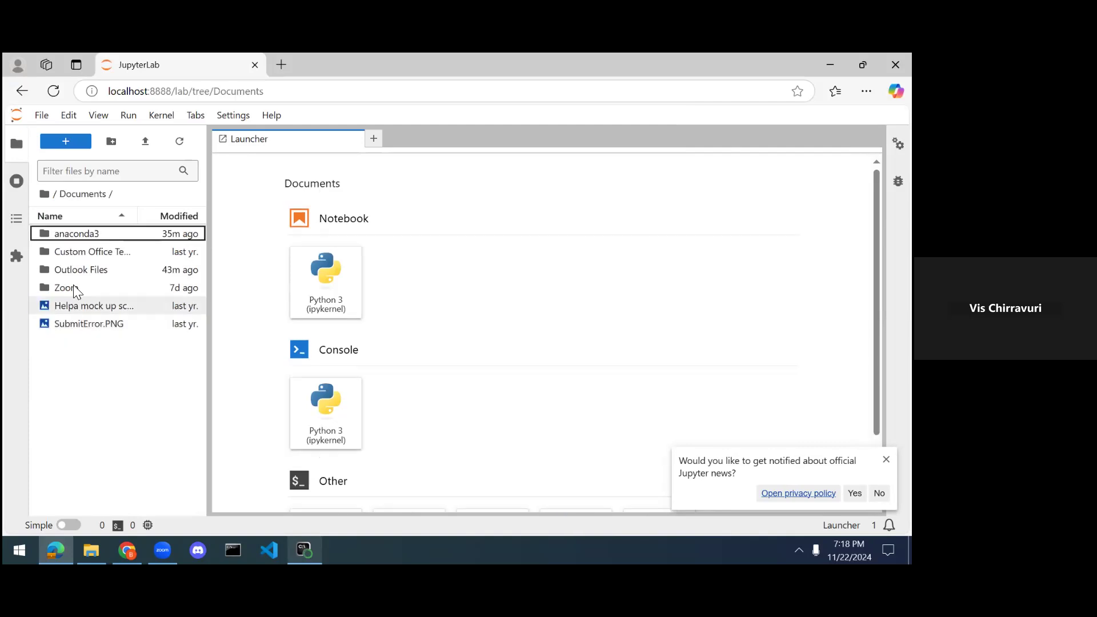
{"action": "double_click", "coordinate": [78, 234]}
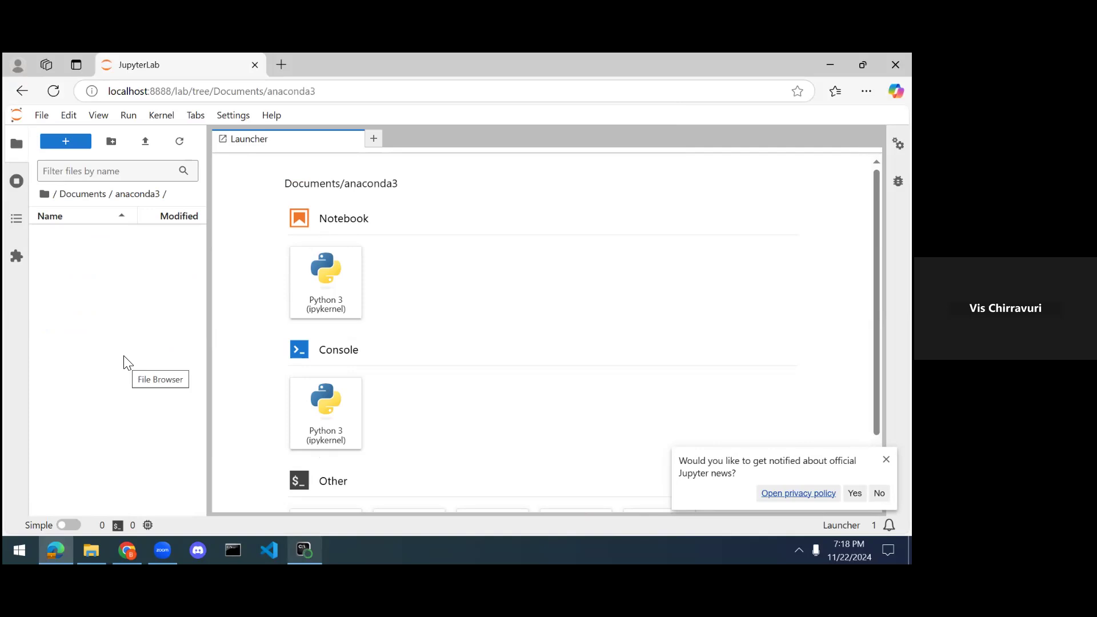
{"action": "right_click", "coordinate": [76, 264]}
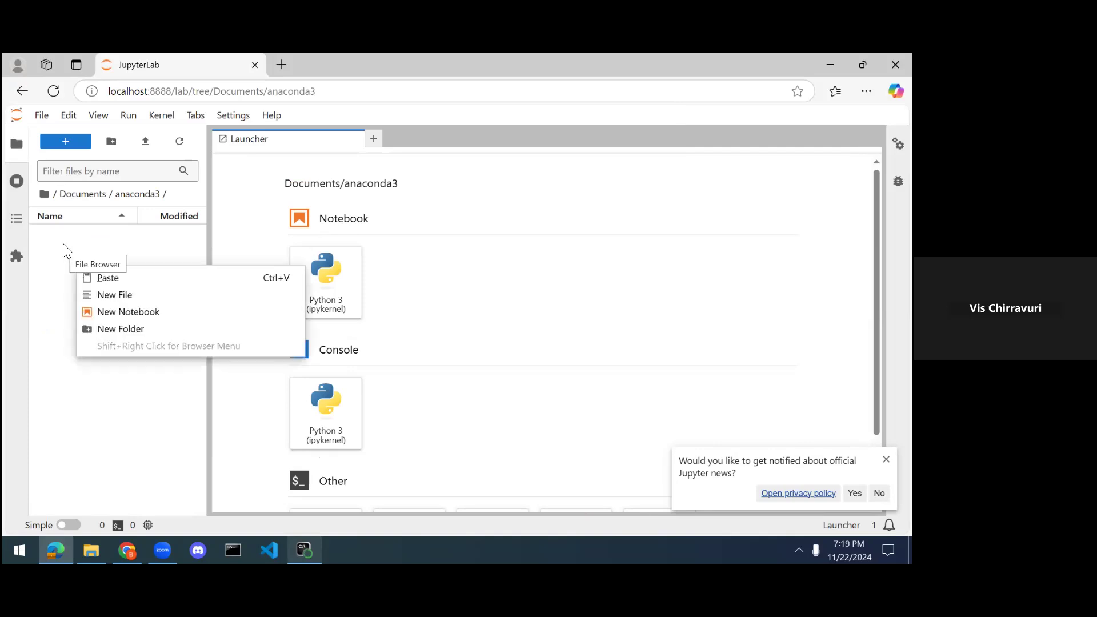
{"action": "left_click", "coordinate": [516, 338]}
{"action": "left_click", "coordinate": [332, 304]}
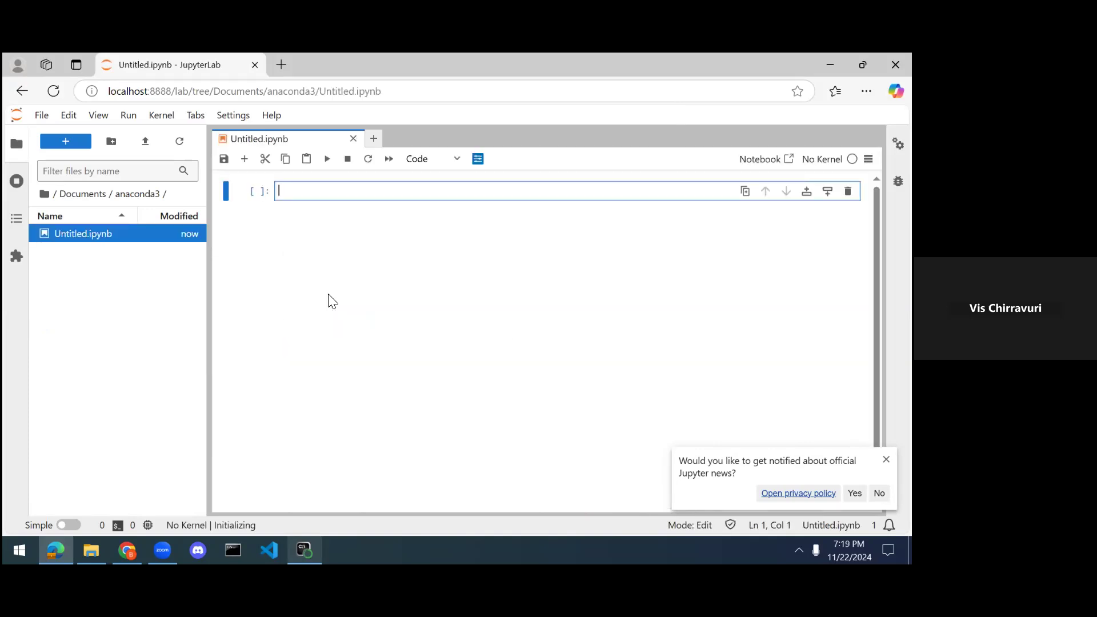
Rename the untitled notebook as newnotebookbyvis.ipynb
{"action": "left_click", "coordinate": [61, 116]}
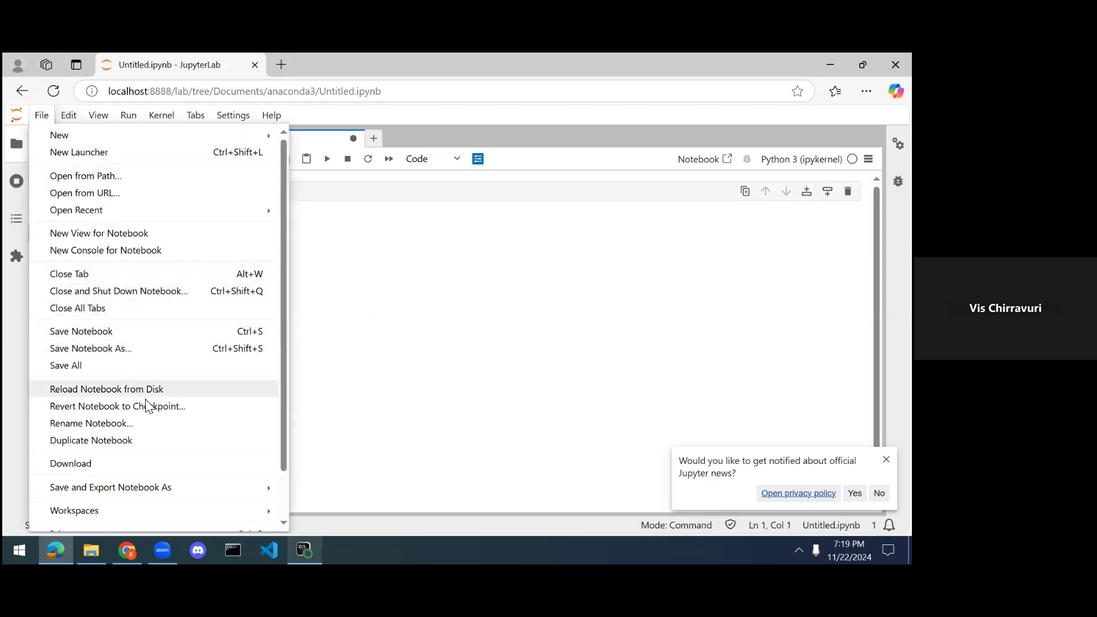
{"action": "left_click", "coordinate": [147, 423]}
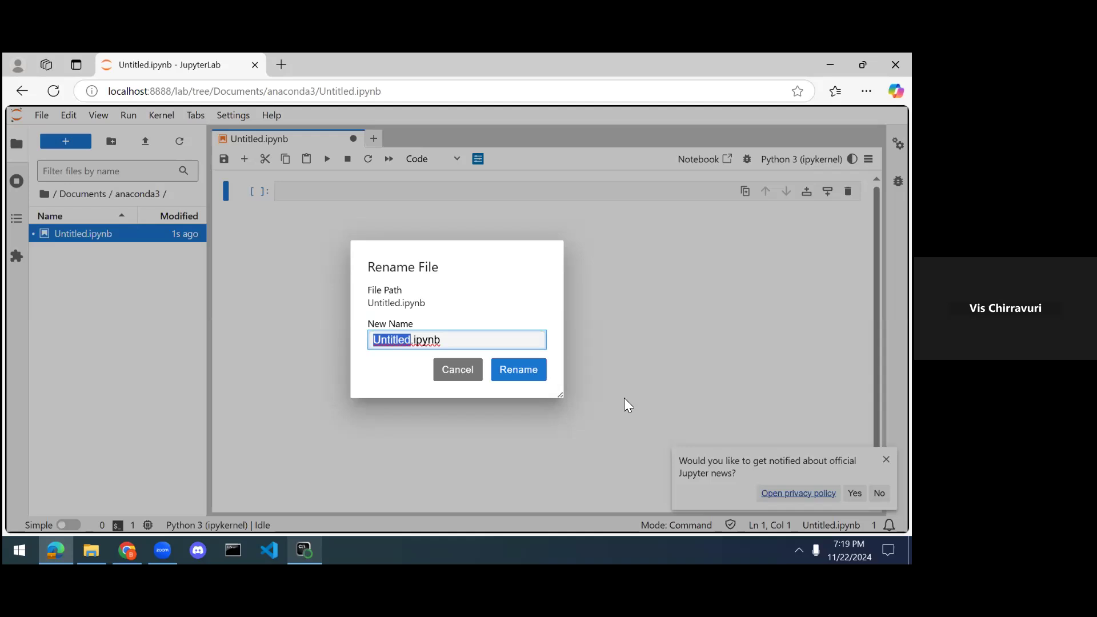
{"action": "type", "text": "newnotebookbyvis"}
{"action": "left_click", "coordinate": [451, 254]}
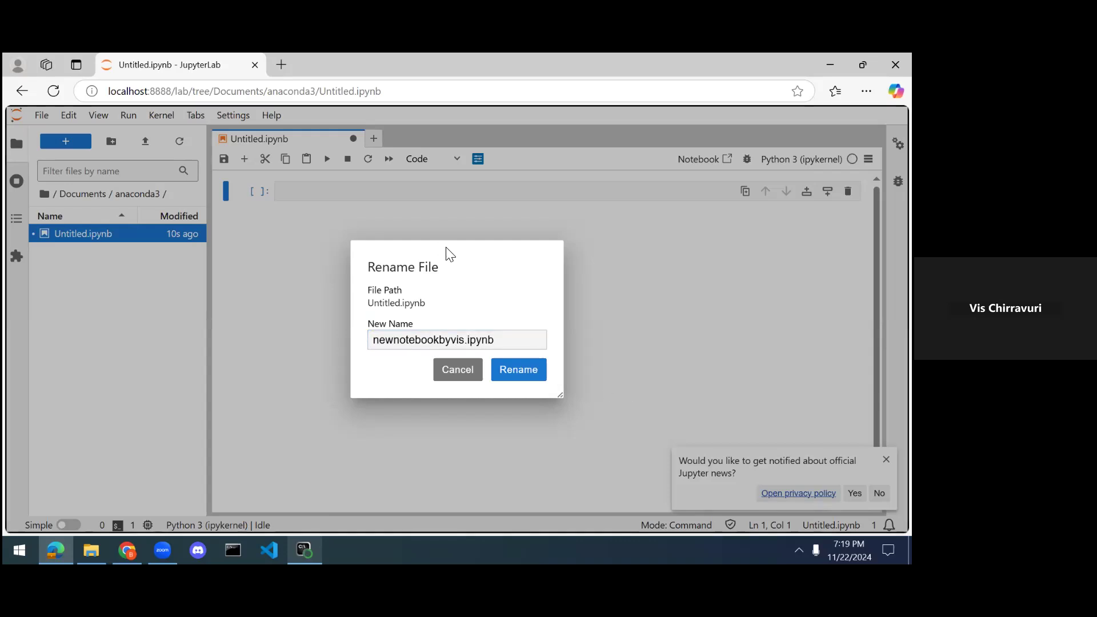
{"action": "left_click", "coordinate": [514, 371]}
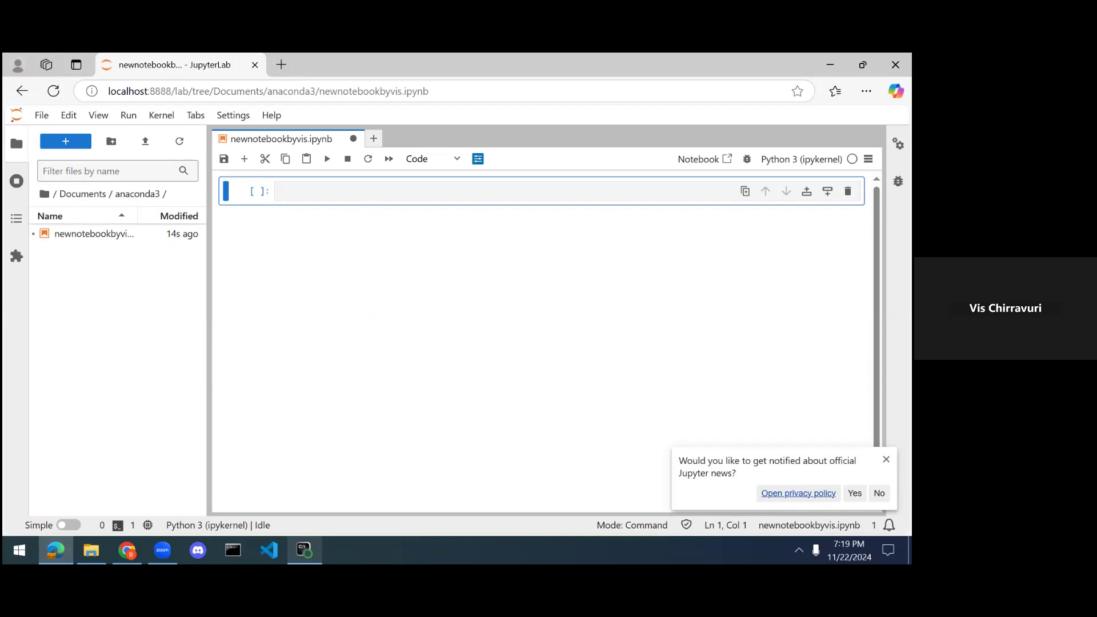
Switch to File Explorer, look for the renamed notebook in the Documents/anaconda3 folder, and return to JupyterLab
{"action": "left_click", "coordinate": [91, 550]}
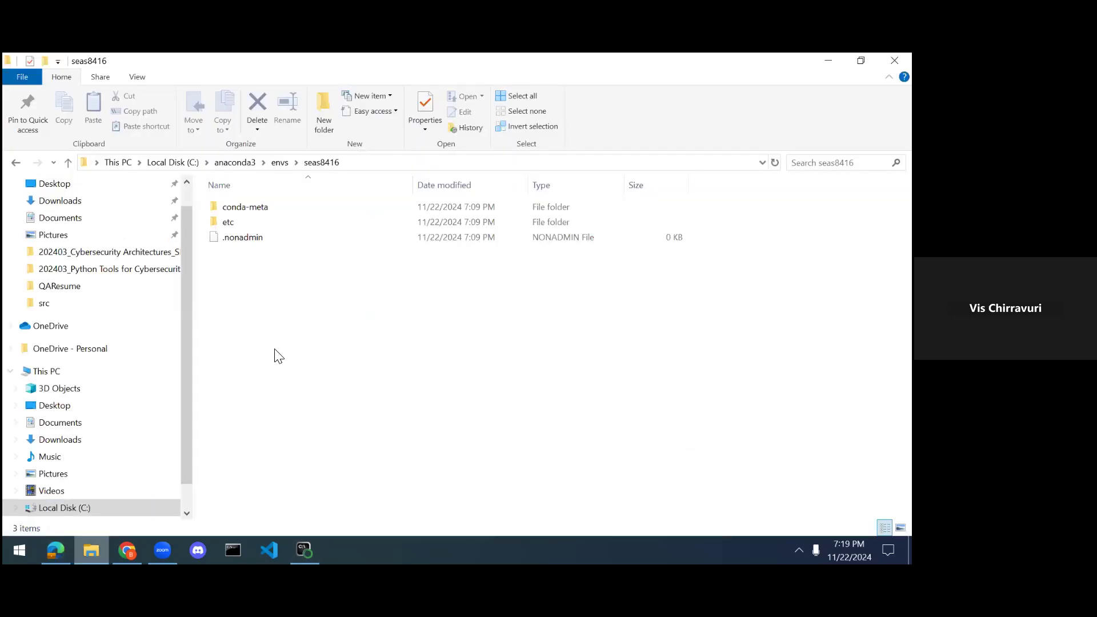
{"action": "left_click", "coordinate": [68, 218]}
{"action": "double_click", "coordinate": [260, 220]}
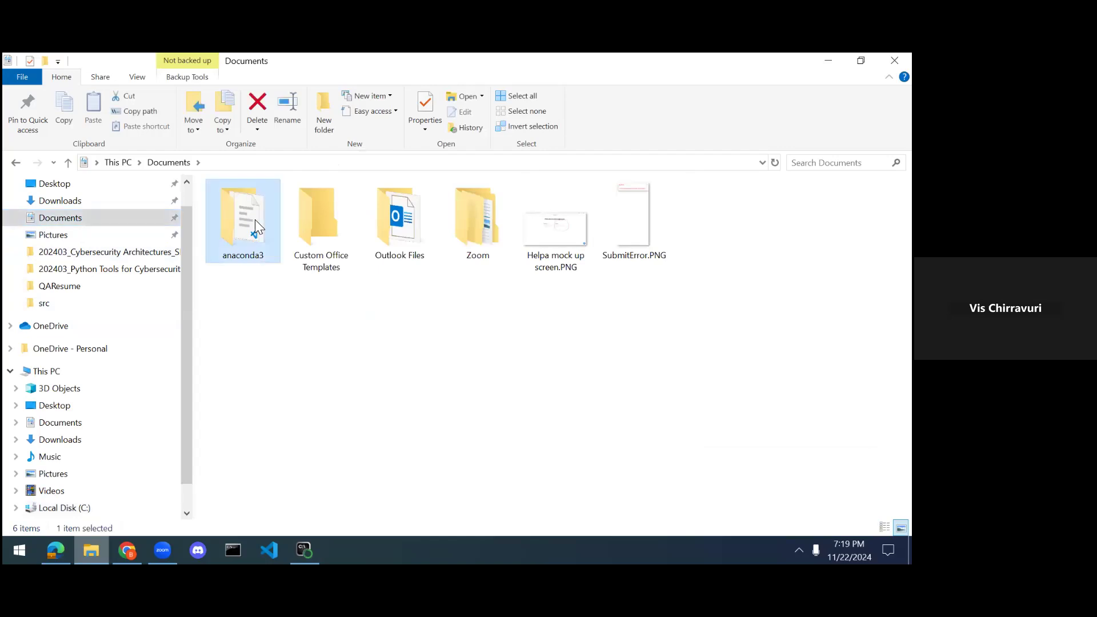
{"action": "left_click", "coordinate": [260, 223]}
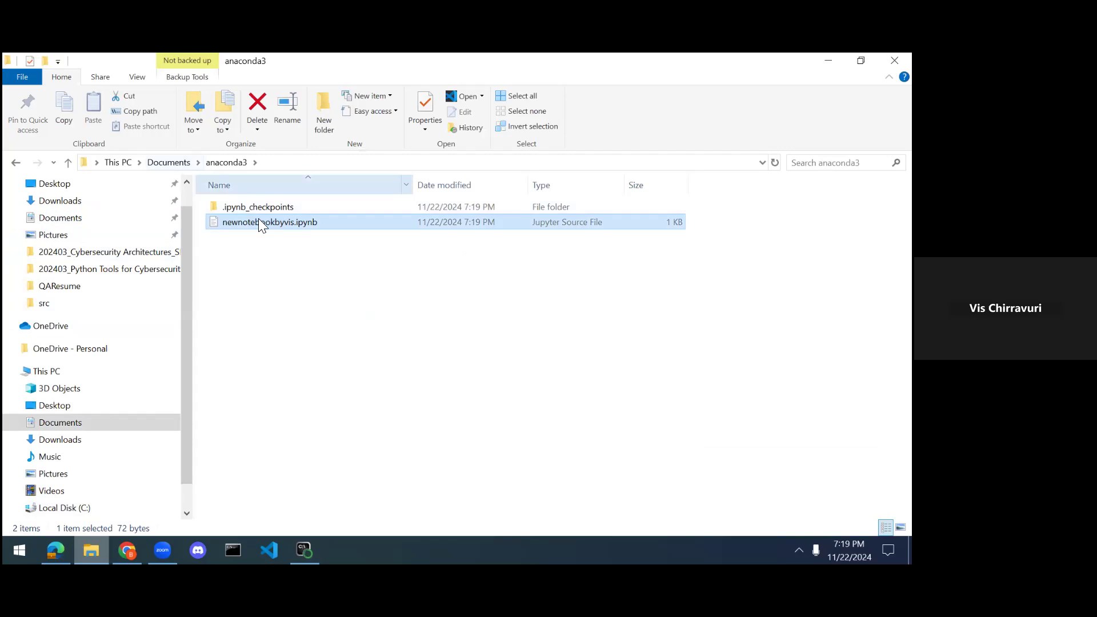
{"action": "left_click", "coordinate": [828, 61]}
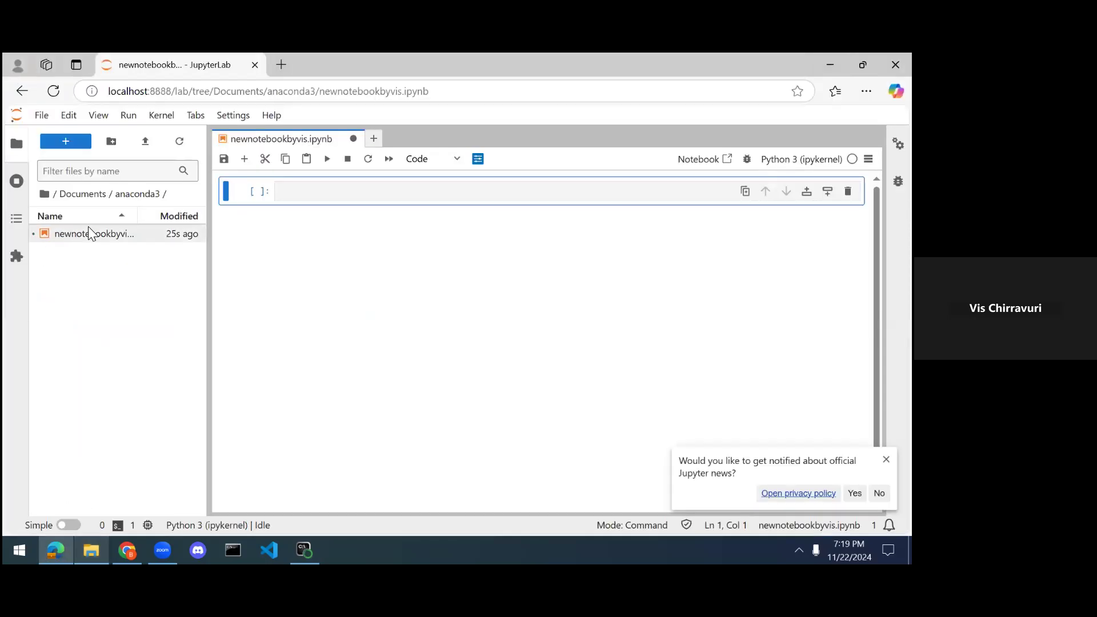
Browse JupyterLab's file listing up to the root folder and back down to Documents/anaconda3
{"action": "left_click", "coordinate": [78, 196]}
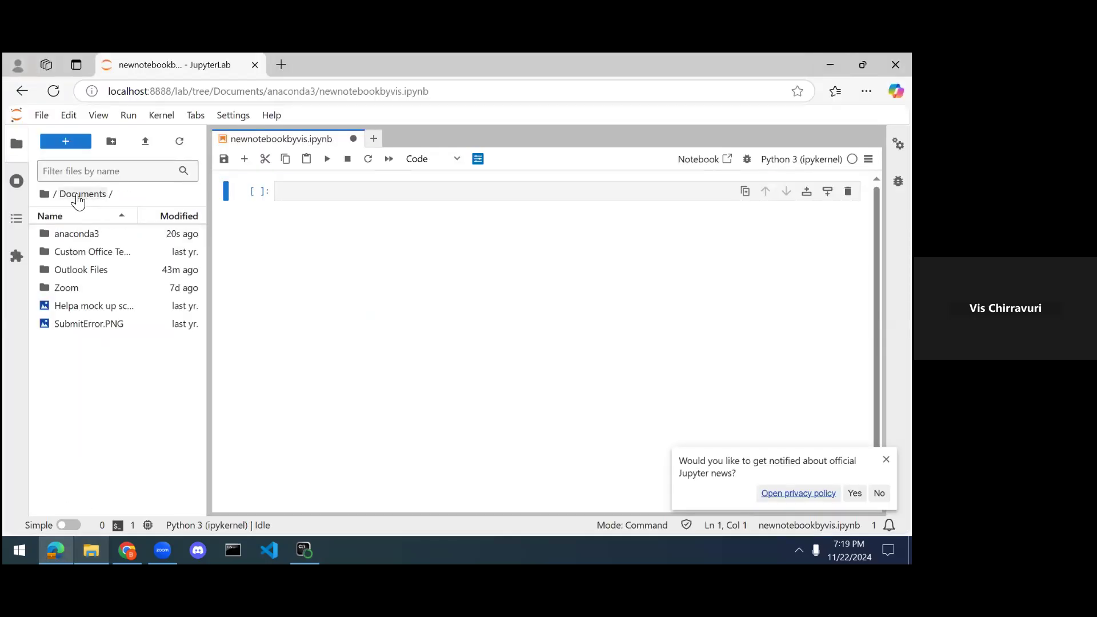
{"action": "left_click", "coordinate": [44, 191]}
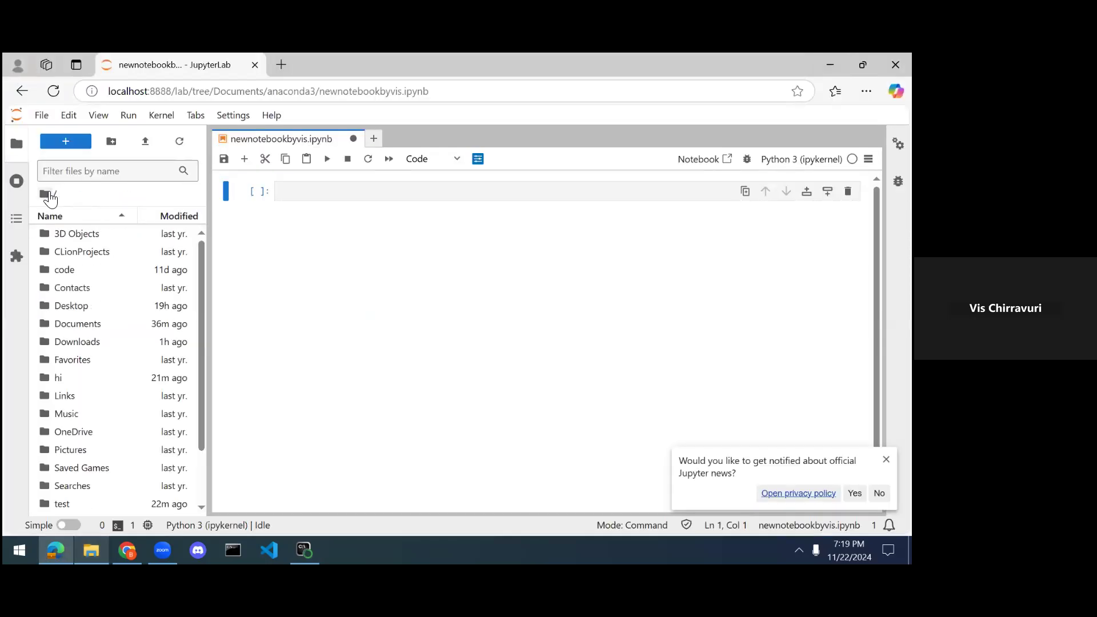
{"action": "double_click", "coordinate": [84, 325]}
{"action": "double_click", "coordinate": [73, 237]}
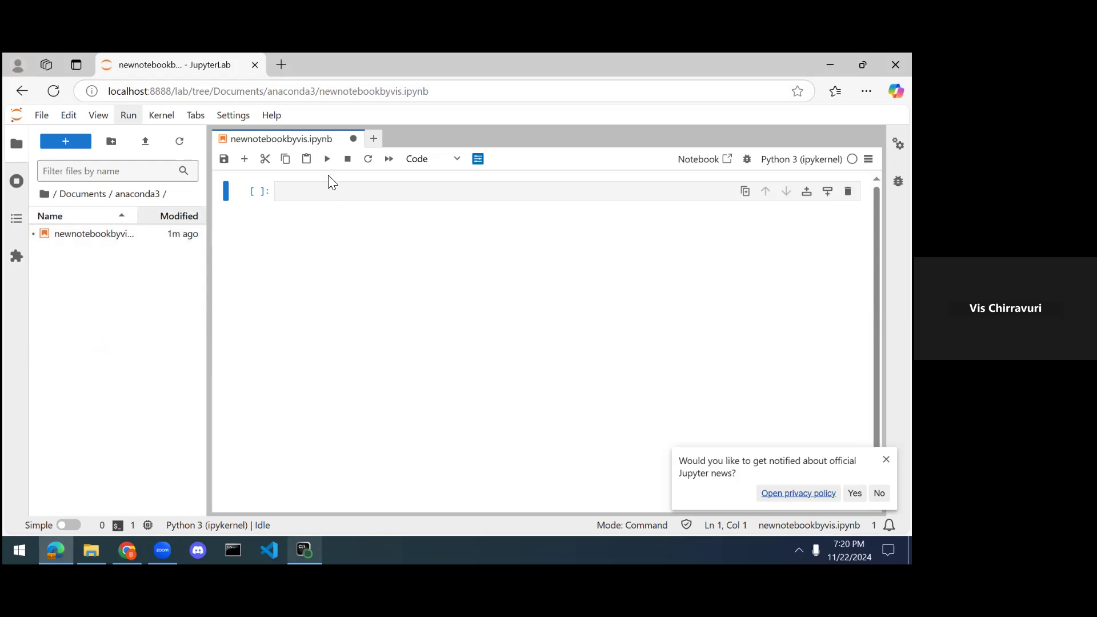
Close newnotebookbyvis.ipynb, saving its changes, shut down its kernel, and check the file's available actions
{"action": "left_click", "coordinate": [353, 139]}
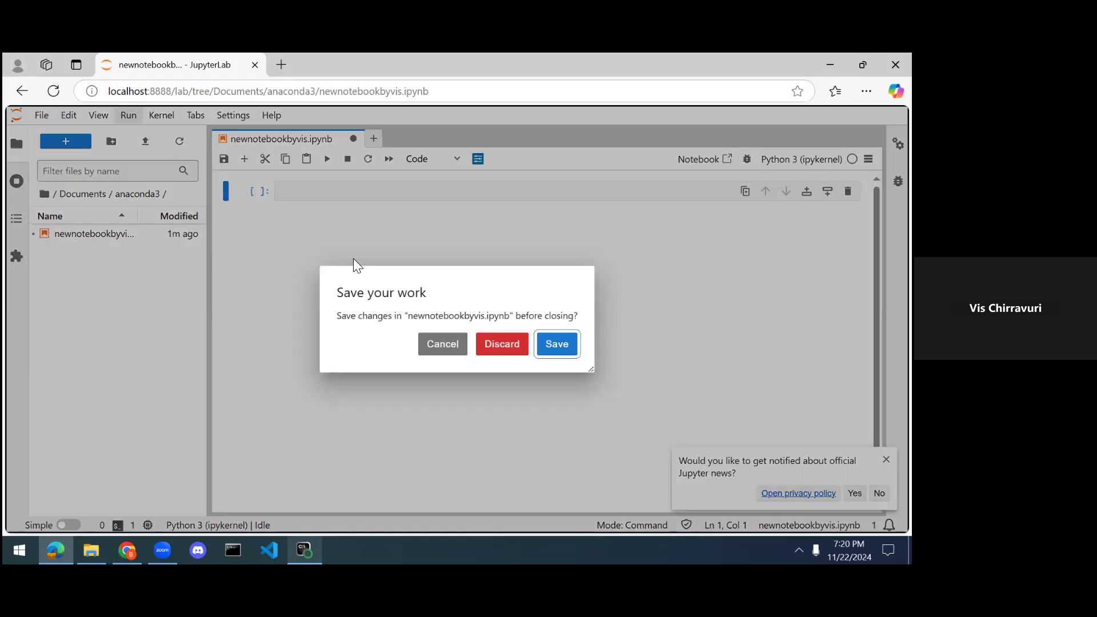
{"action": "left_click", "coordinate": [501, 344]}
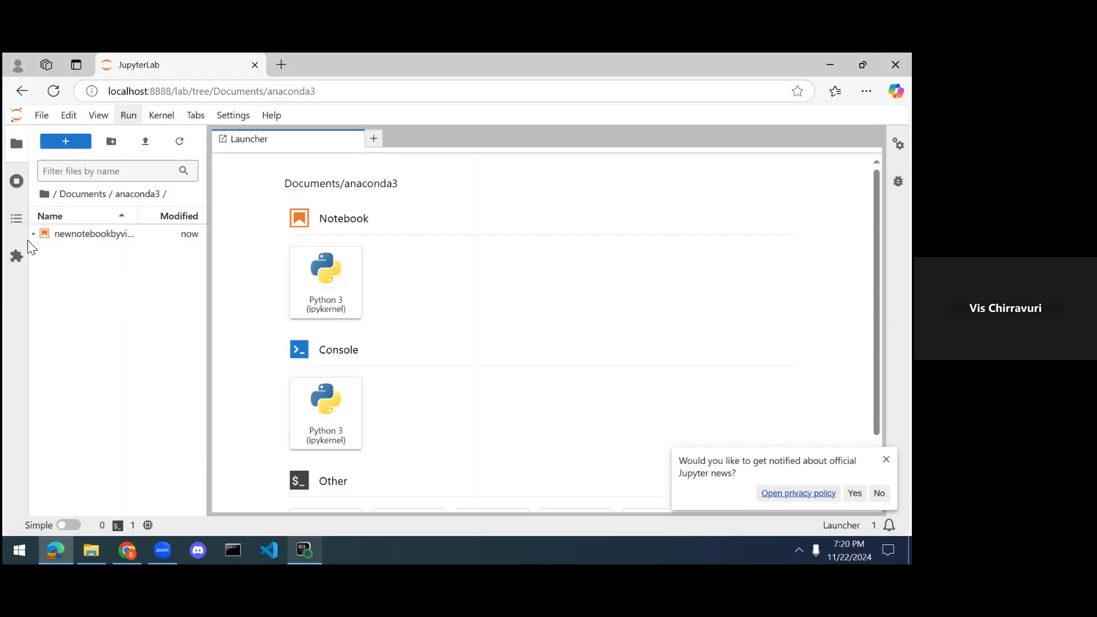
{"action": "right_click", "coordinate": [83, 235]}
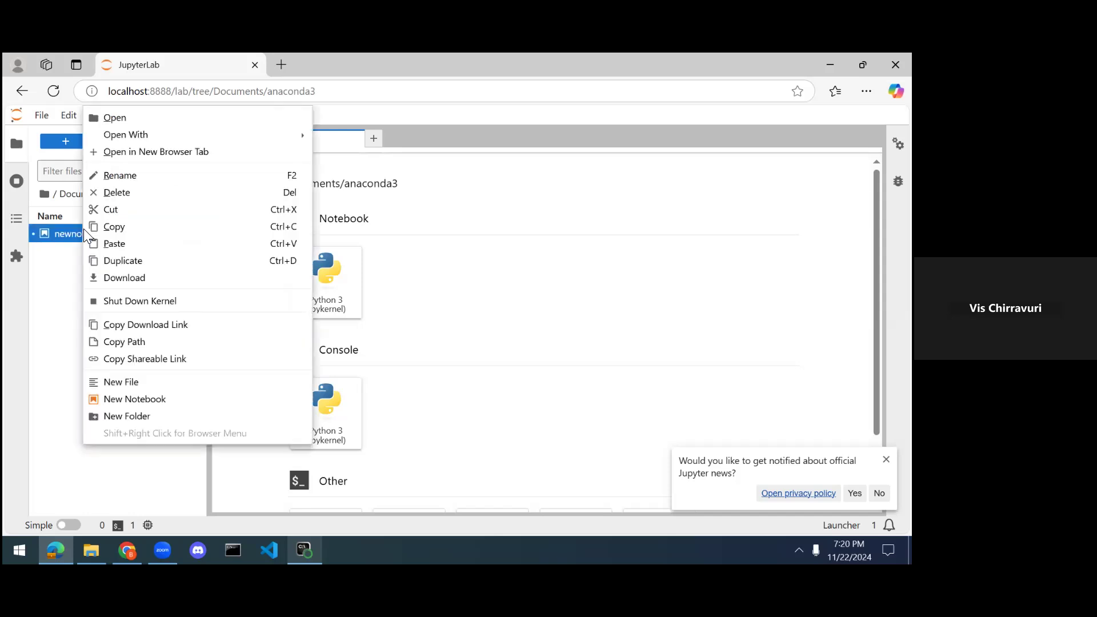
{"action": "left_click", "coordinate": [143, 301]}
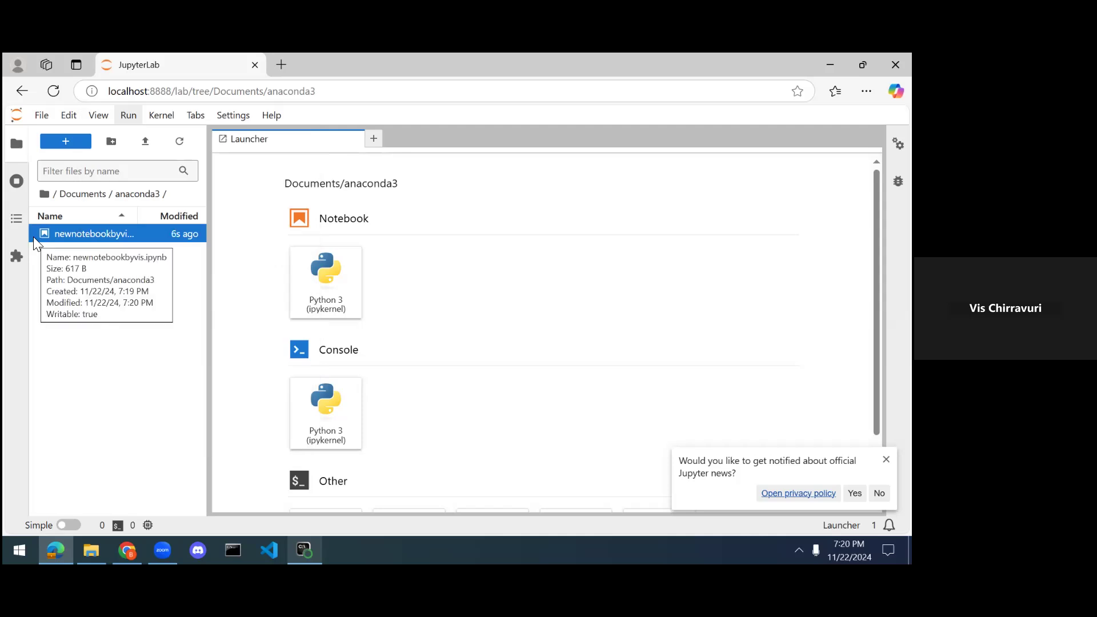
{"action": "right_click", "coordinate": [71, 232]}
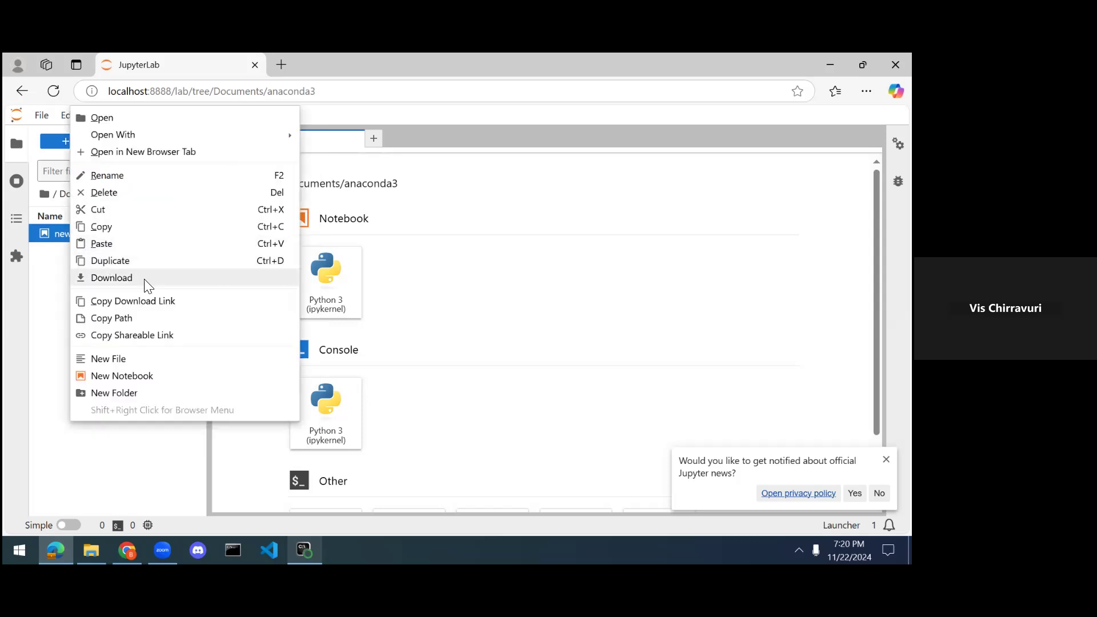
{"action": "left_click", "coordinate": [54, 296]}
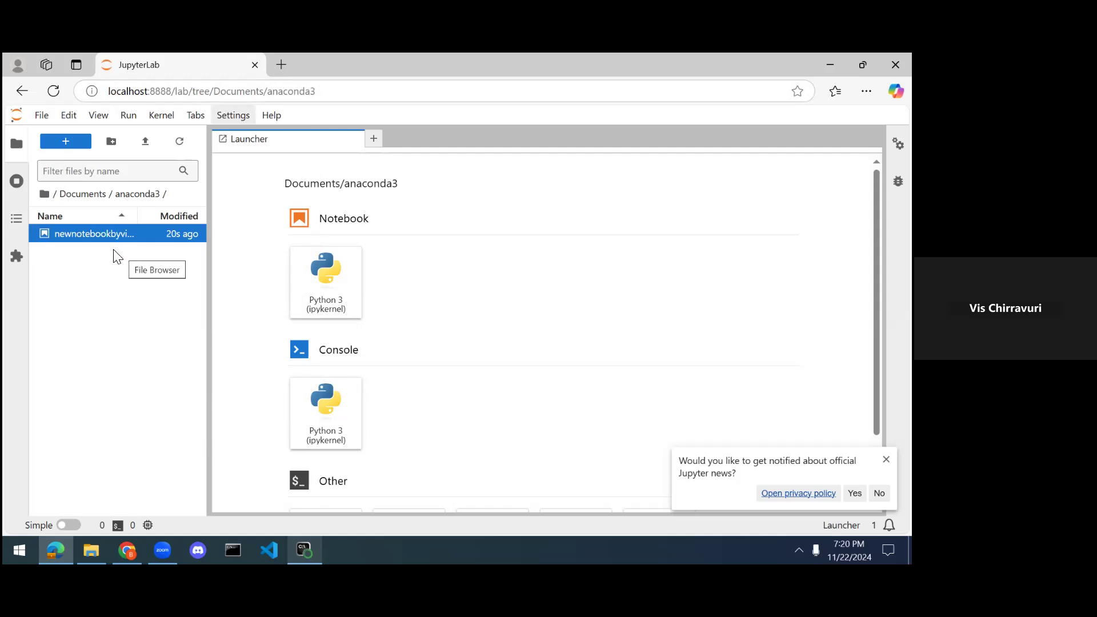
Reopen newnotebookbyvis.ipynb, enter print("hello") in the first cell, and run it
{"action": "double_click", "coordinate": [101, 235]}
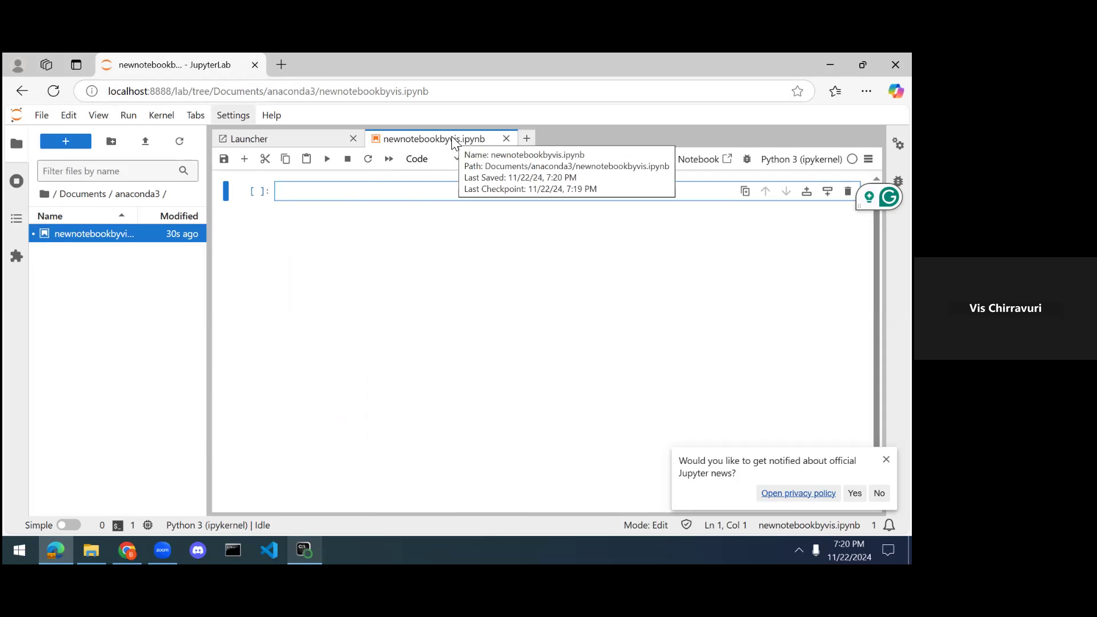
{"action": "type", "text": "print("}
{"action": "type", "text": "\"he"}
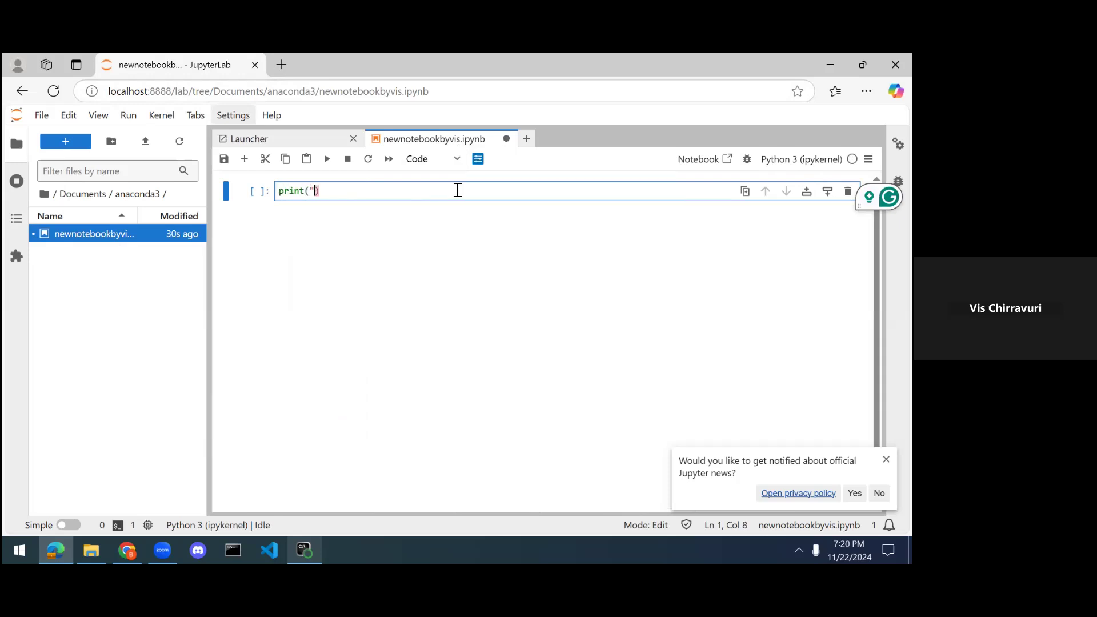
{"action": "type", "text": "llo"}
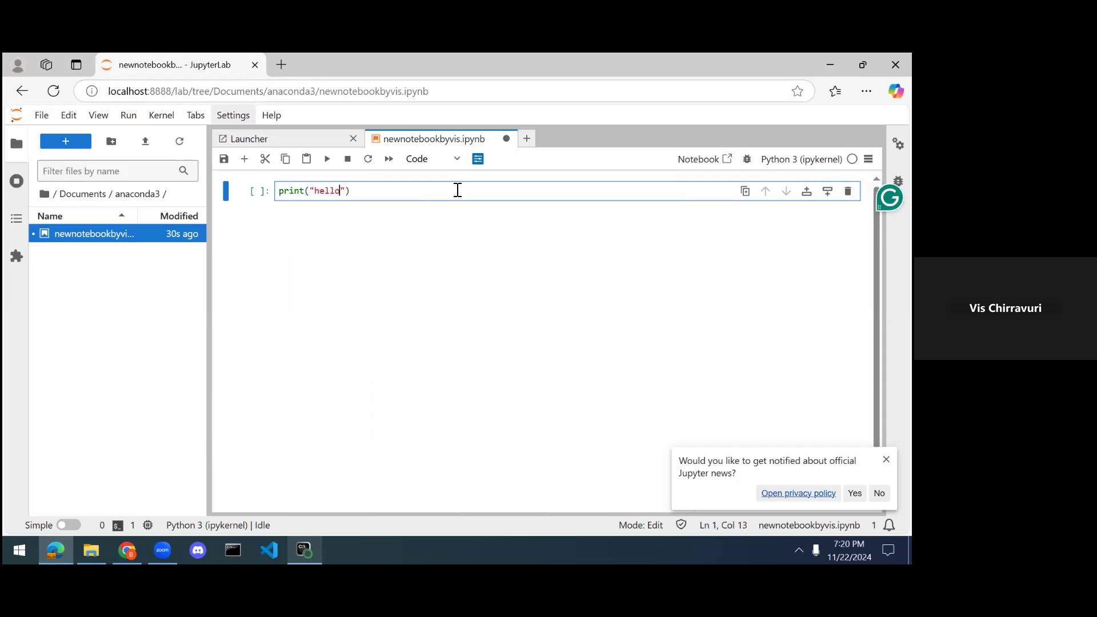
{"action": "key", "text": "ctrl+Return"}
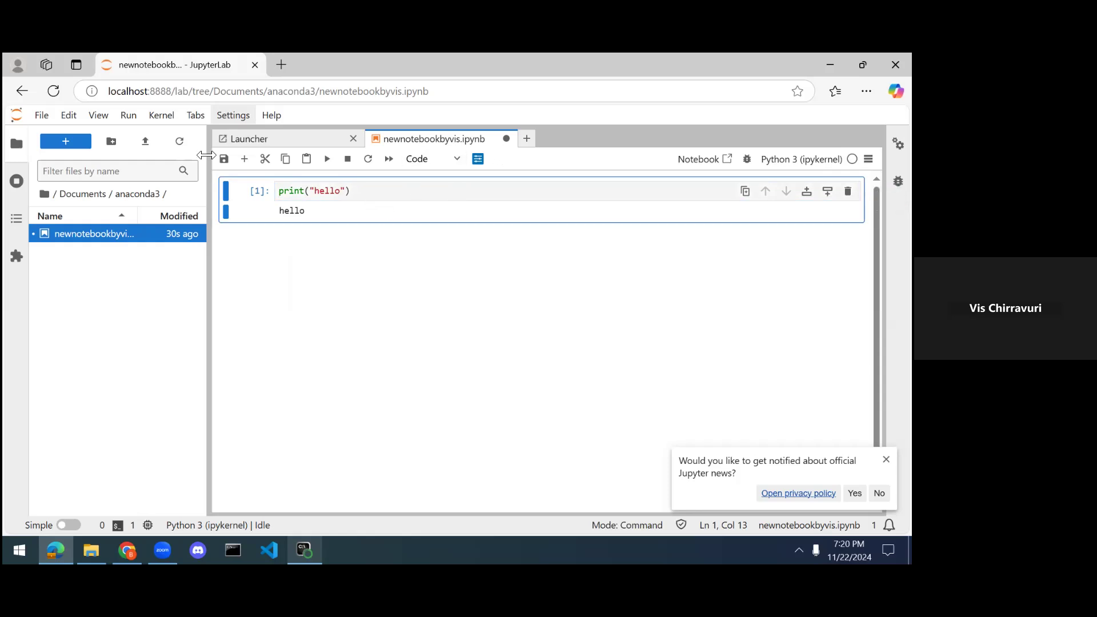
Save newnotebookbyvis.ipynb and close its tab while leaving its kernel running
{"action": "left_click", "coordinate": [41, 115]}
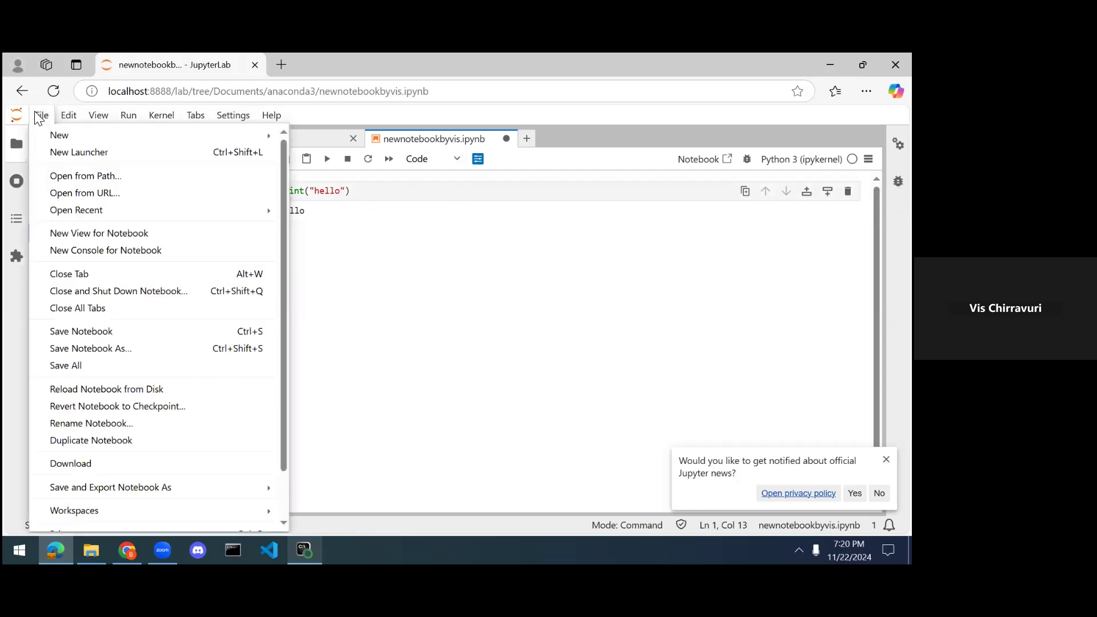
{"action": "left_click", "coordinate": [99, 333]}
{"action": "left_click", "coordinate": [507, 139]}
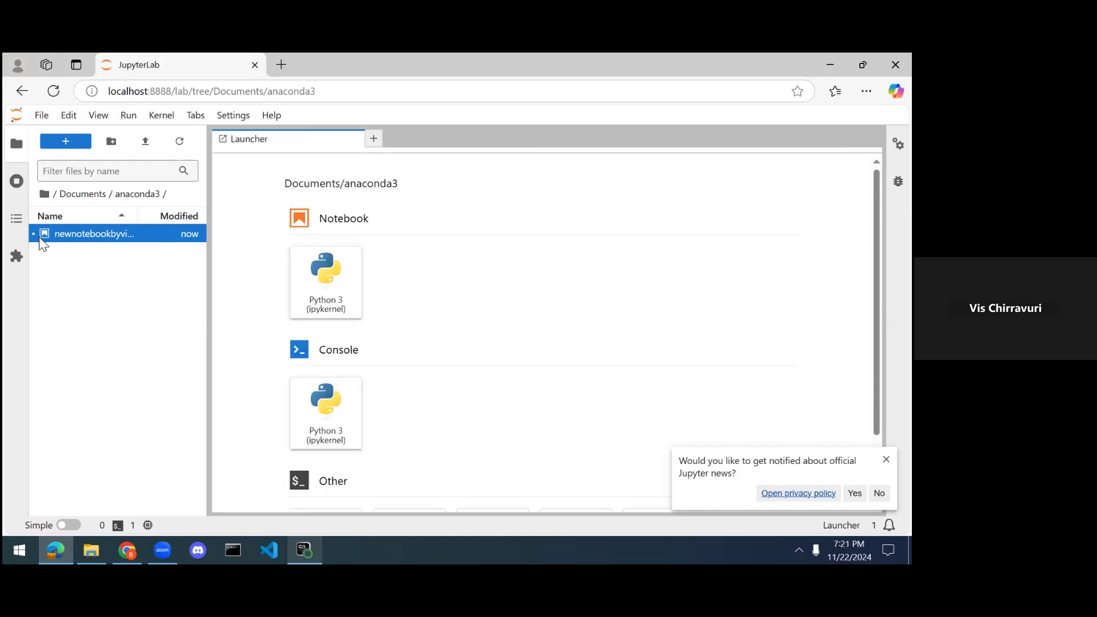
Open newnotebookbyvis.ipynb again from the file listing and rerun the print("hello") cell
{"action": "double_click", "coordinate": [113, 234]}
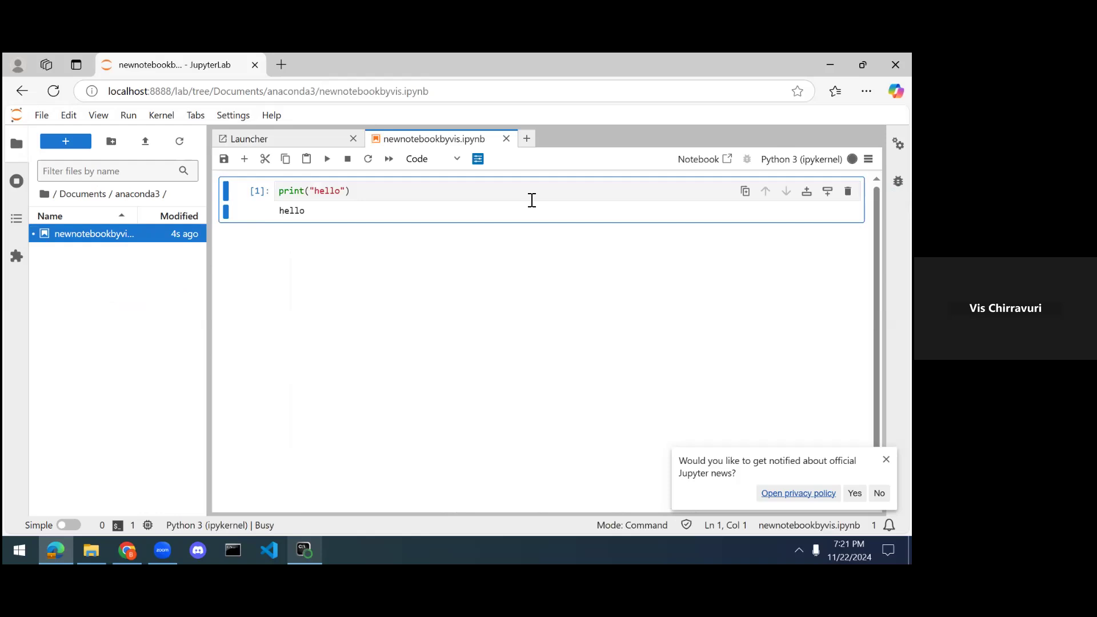
{"action": "left_click", "coordinate": [441, 196]}
{"action": "key", "text": "ctrl+Return"}
Close newnotebookbyvis.ipynb with its changes saved, and shut down the notebook's kernel
{"action": "left_click", "coordinate": [507, 138]}
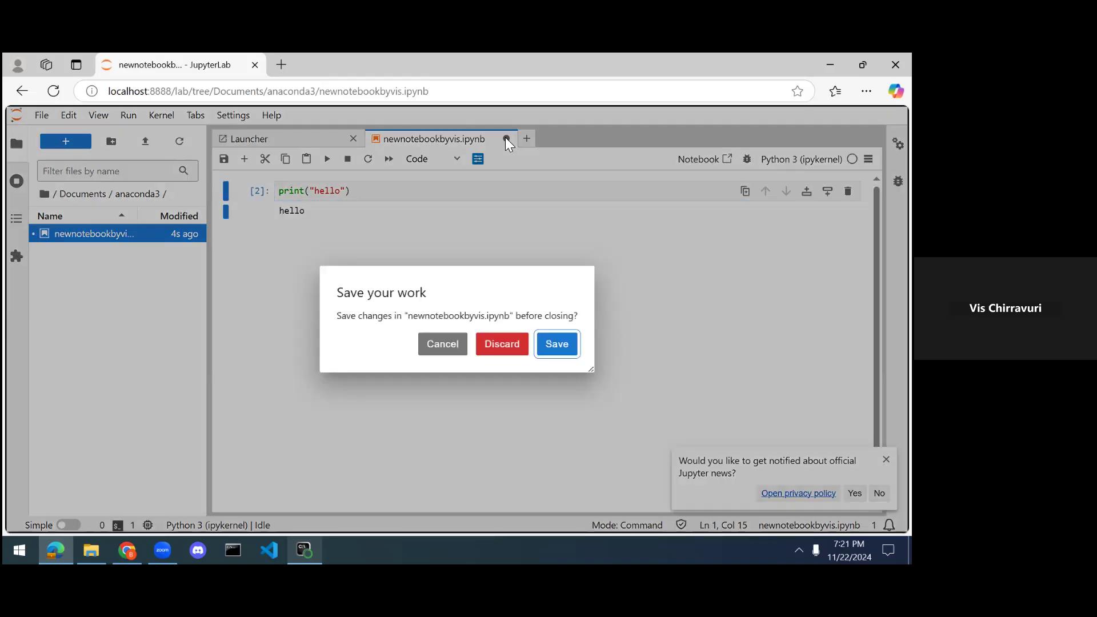
{"action": "left_click", "coordinate": [554, 350]}
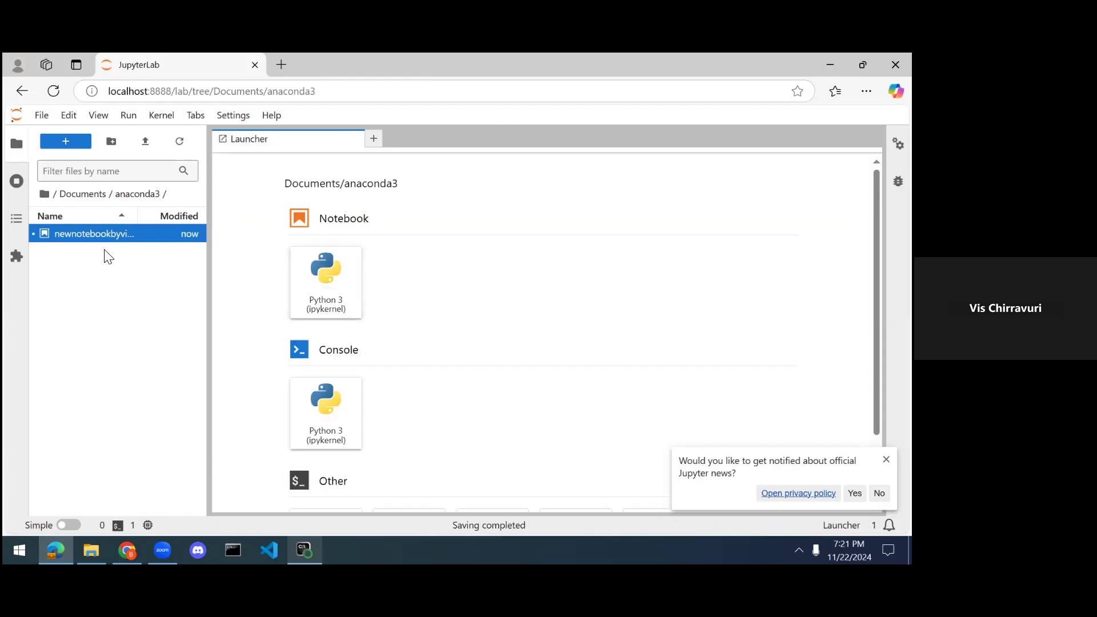
{"action": "right_click", "coordinate": [69, 231]}
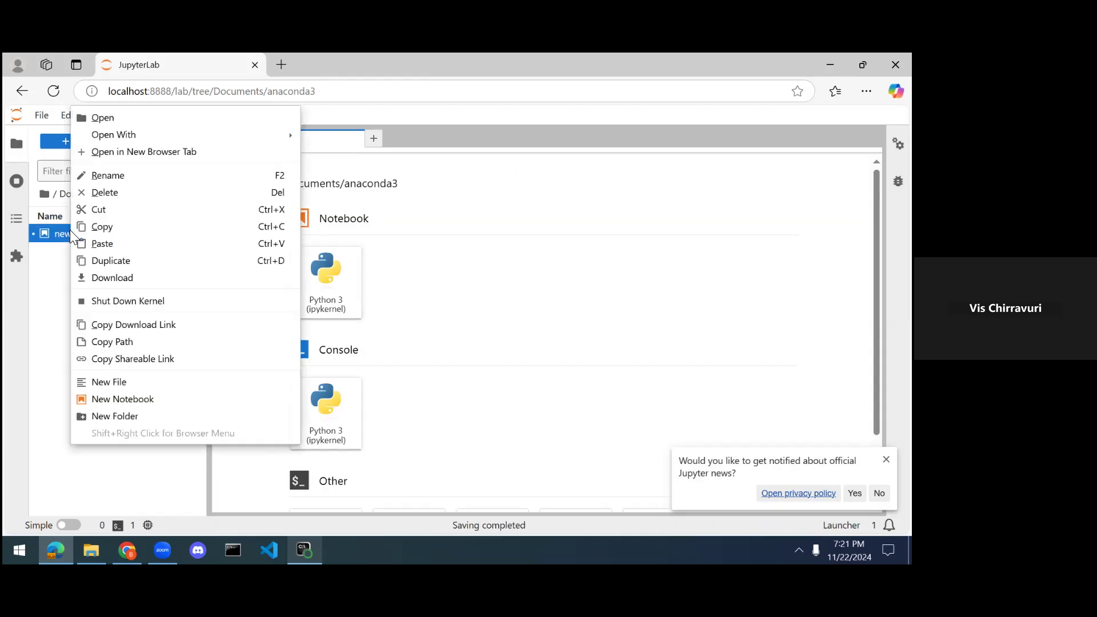
{"action": "left_click", "coordinate": [124, 302]}
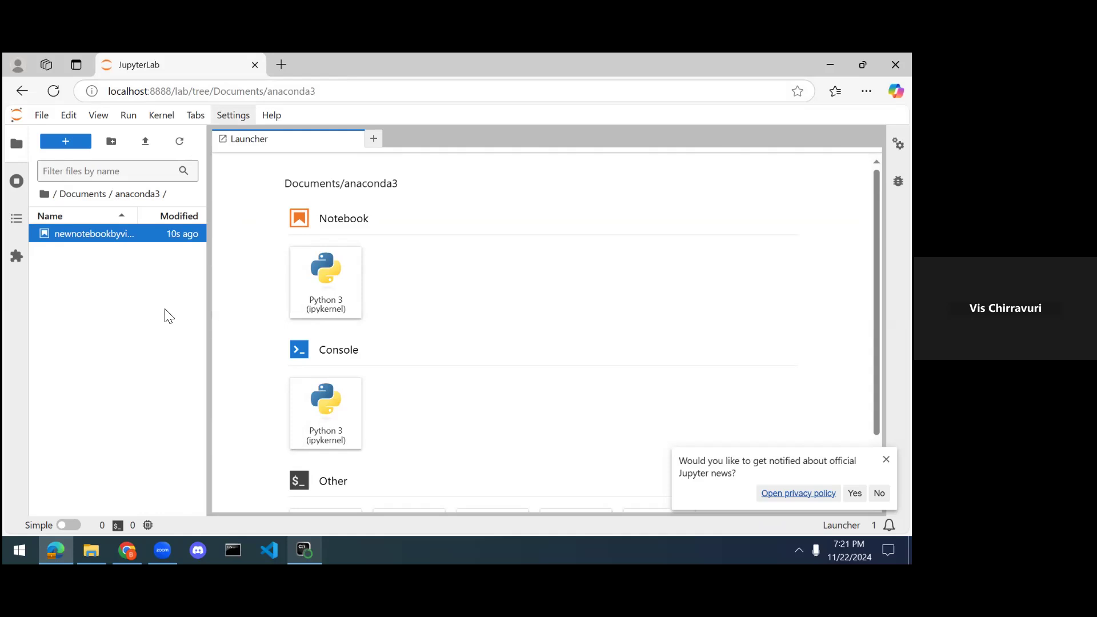
Reopen newnotebookbyvis.ipynb, and also open the existing seas8416_assignment2 notebook from the root folder
{"action": "double_click", "coordinate": [113, 233]}
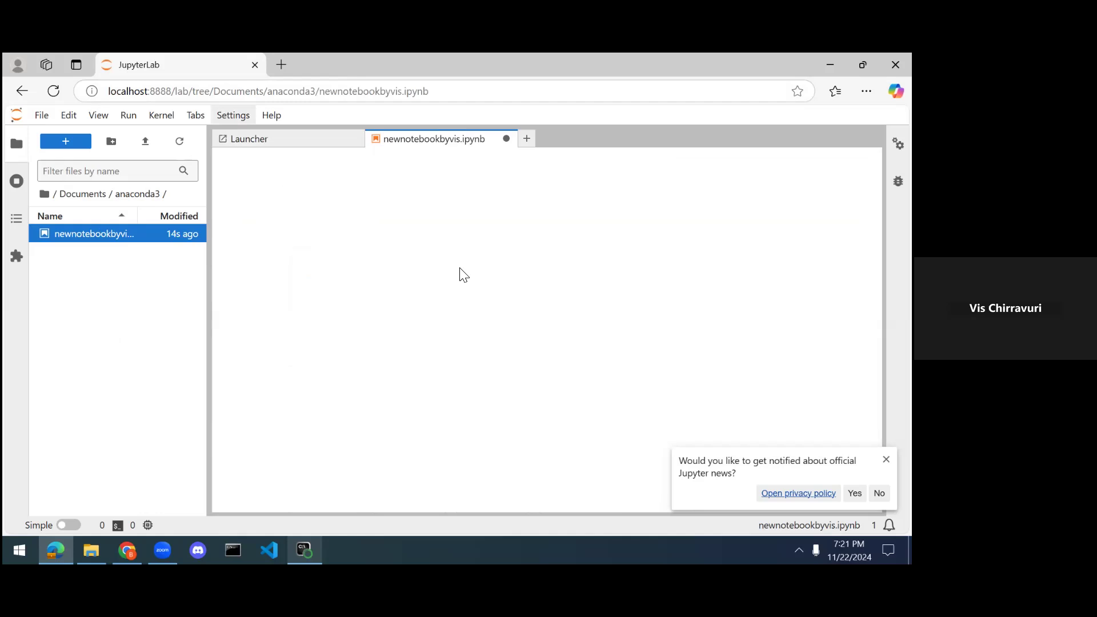
{"action": "left_click", "coordinate": [85, 195]}
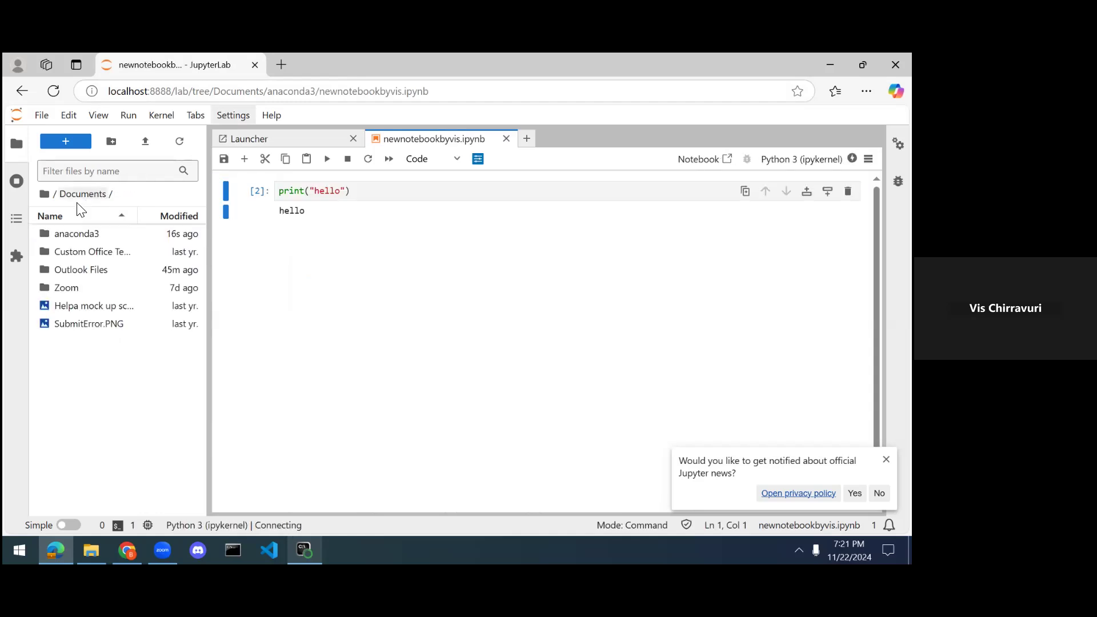
{"action": "left_click", "coordinate": [46, 196]}
{"action": "scroll", "coordinate": [97, 353], "scroll_direction": "down", "scroll_amount": 1}
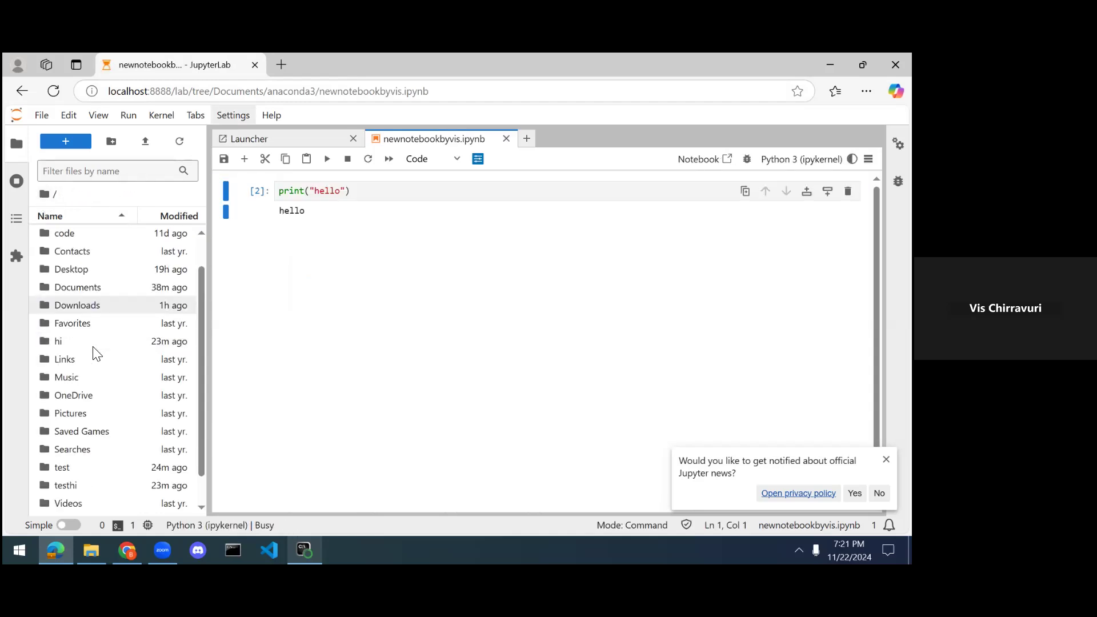
{"action": "scroll", "coordinate": [95, 400], "scroll_direction": "down", "scroll_amount": 1}
{"action": "left_click", "coordinate": [82, 490]}
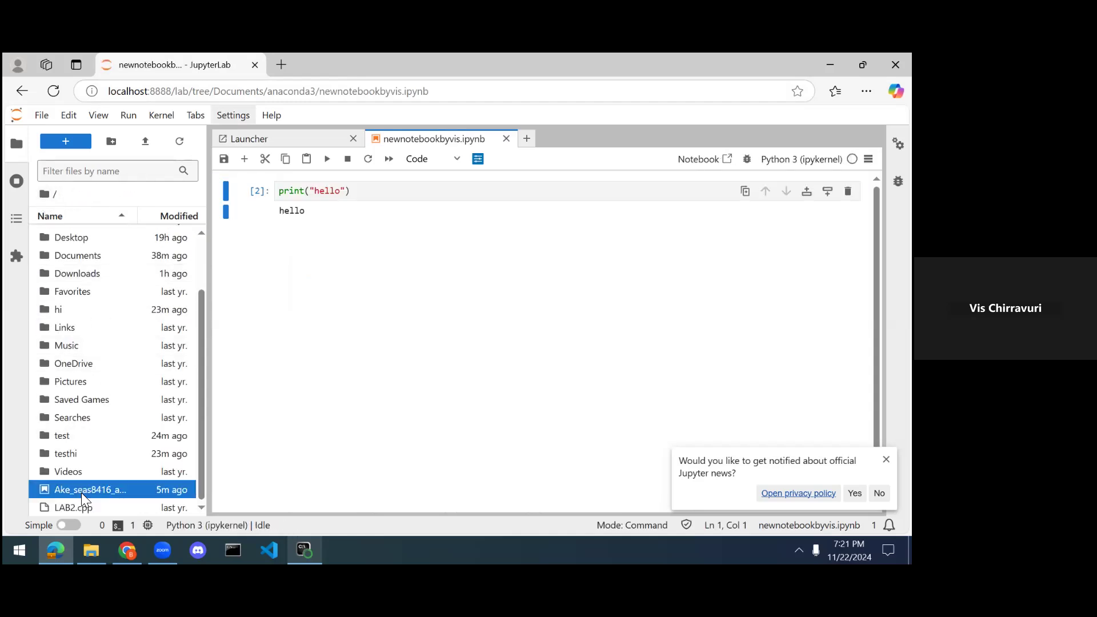
{"action": "double_click", "coordinate": [82, 491]}
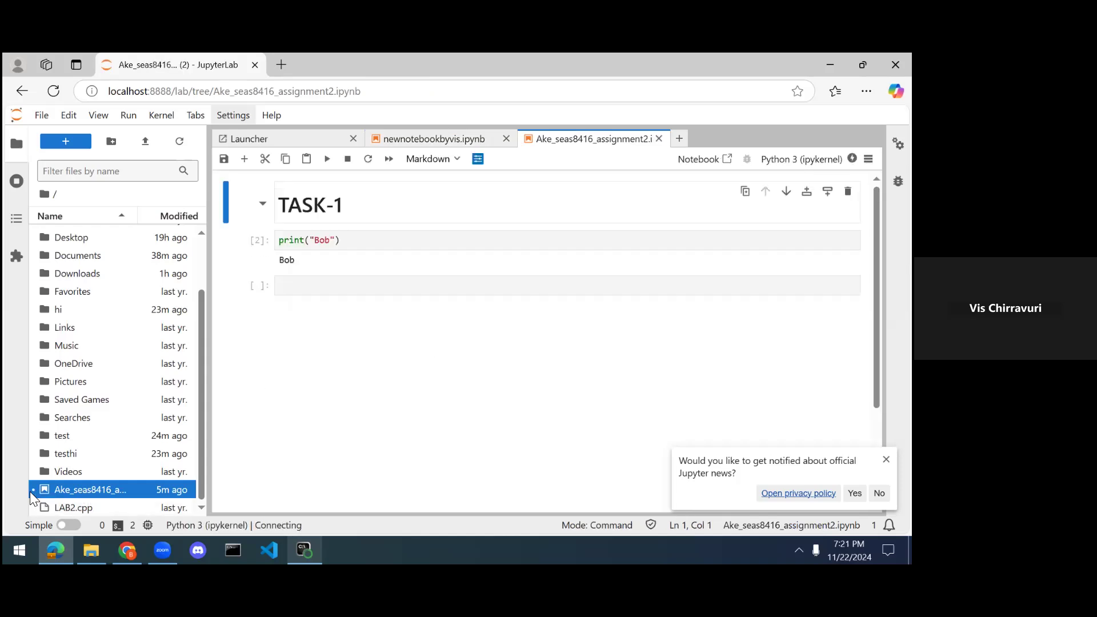
Close newnotebookbyvis.ipynb and shut down its kernel from the Documents/anaconda3 folder, returning the file listing to the root folder
{"action": "left_click", "coordinate": [506, 139]}
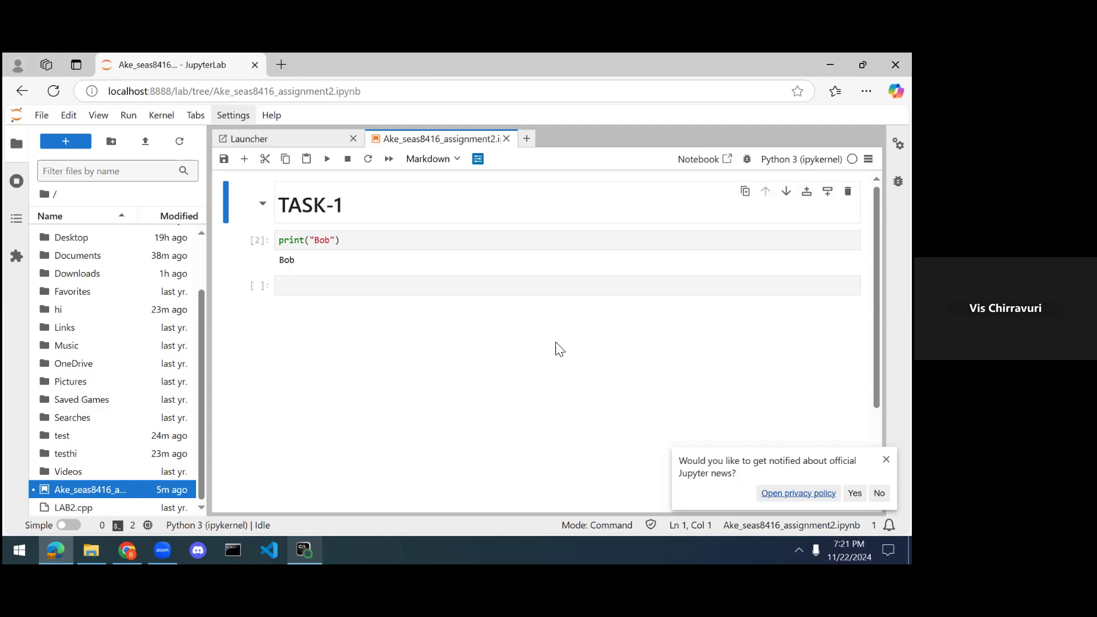
{"action": "double_click", "coordinate": [73, 255]}
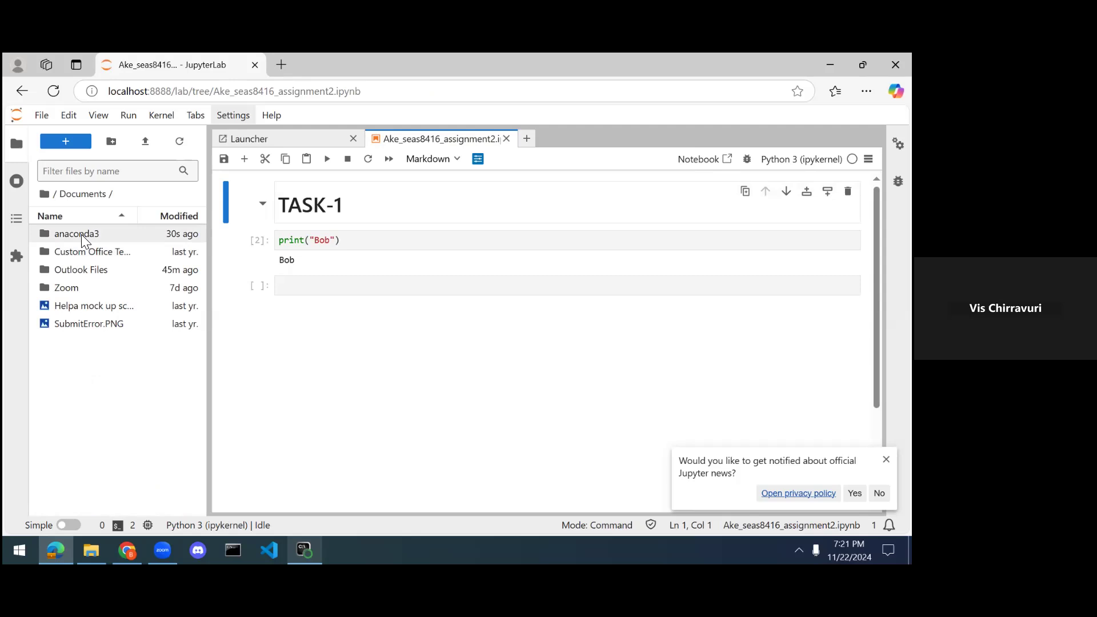
{"action": "double_click", "coordinate": [81, 235]}
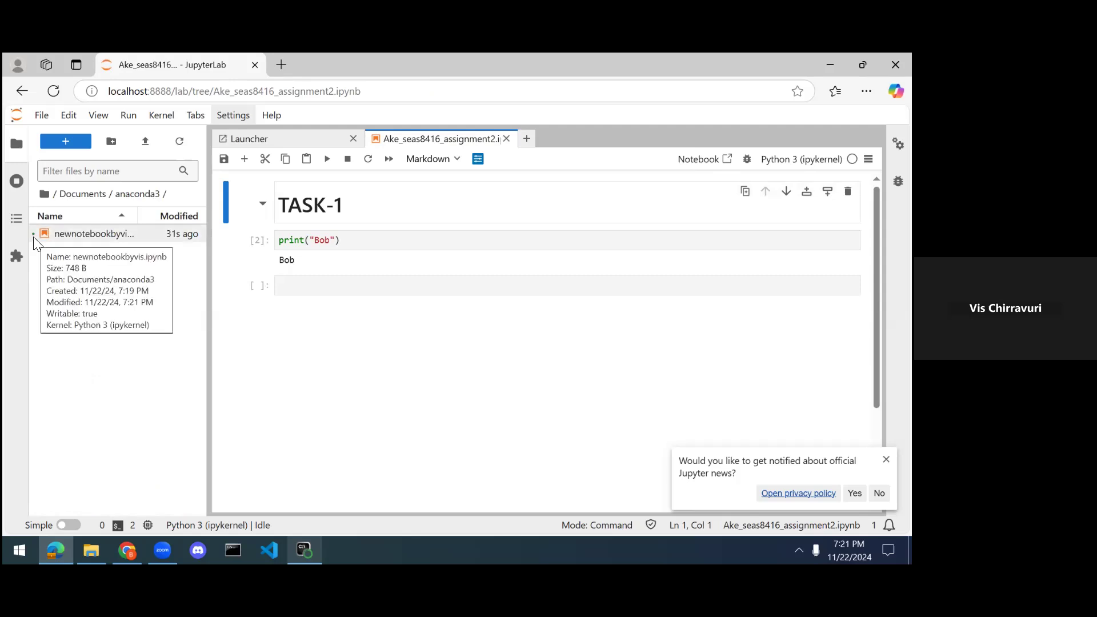
{"action": "right_click", "coordinate": [77, 234]}
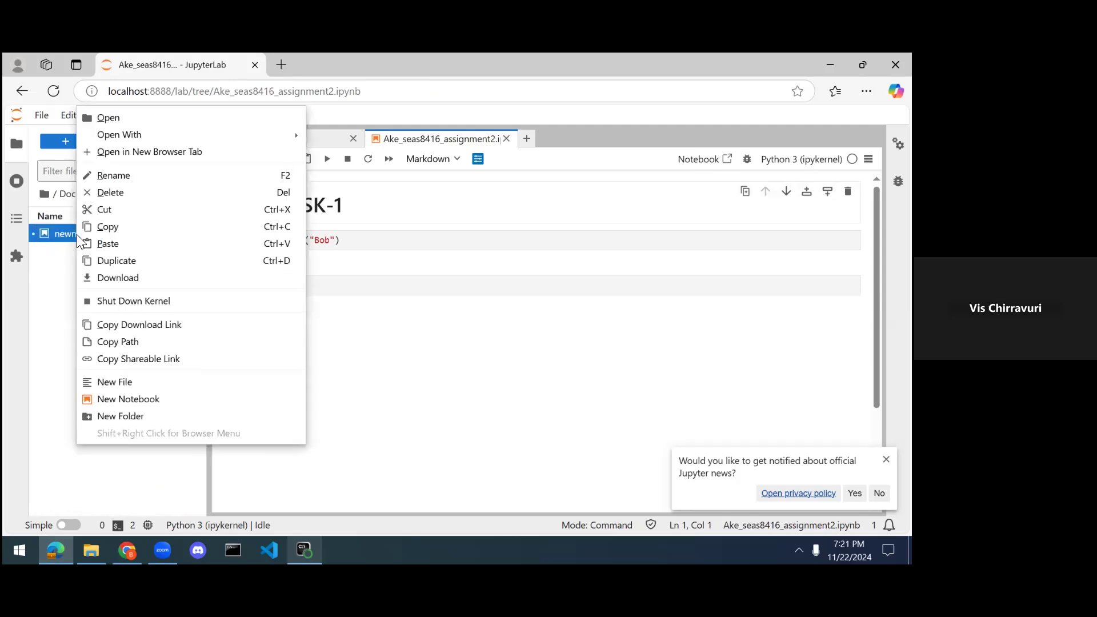
{"action": "left_click", "coordinate": [116, 303]}
{"action": "left_click", "coordinate": [44, 195]}
{"action": "scroll", "coordinate": [154, 405], "scroll_direction": "down", "scroll_amount": 3}
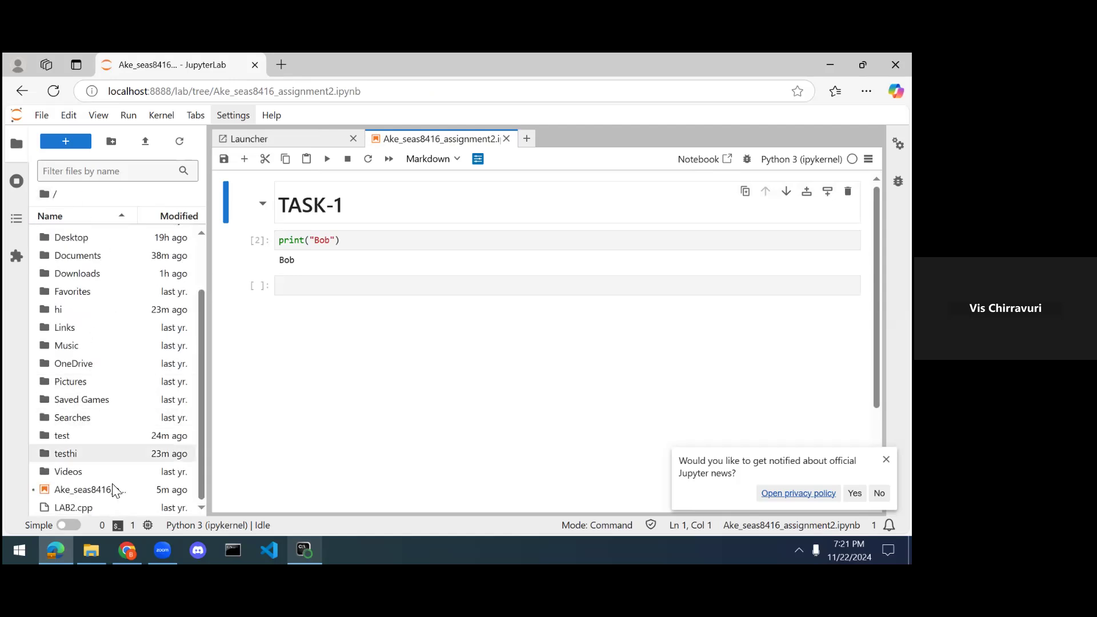
{"action": "left_click", "coordinate": [329, 284]}
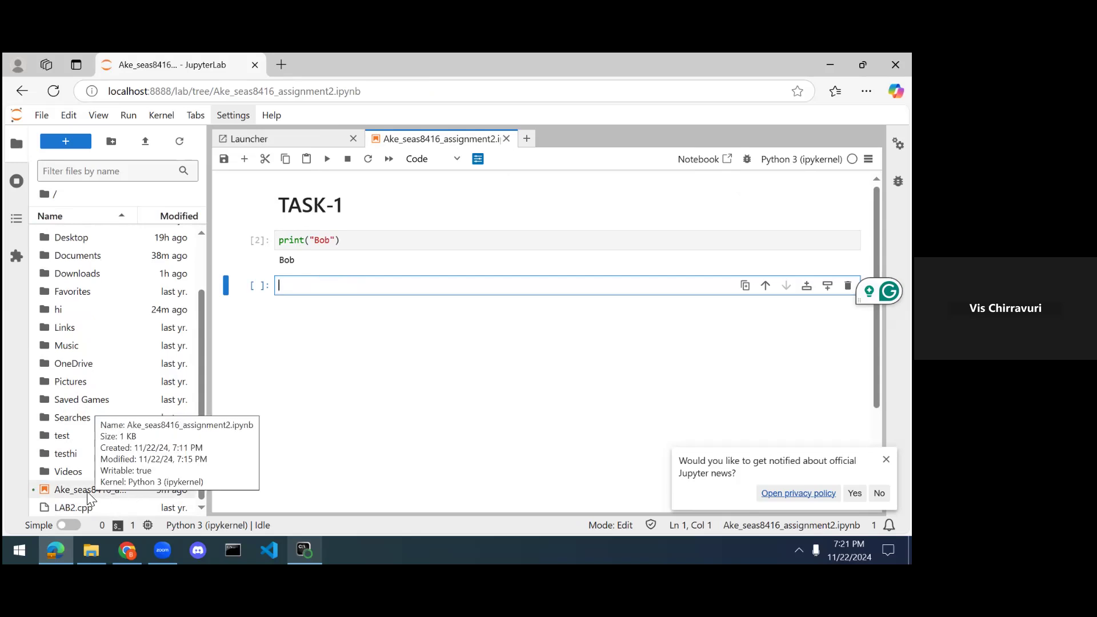
{"action": "double_click", "coordinate": [137, 91]}
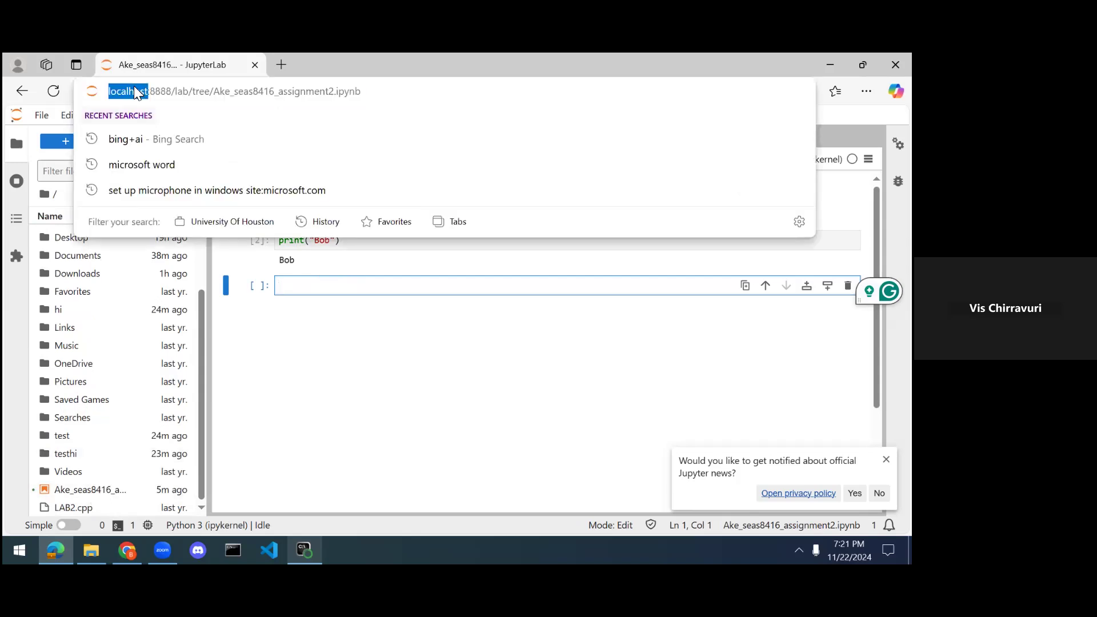
{"action": "left_click", "coordinate": [397, 373]}
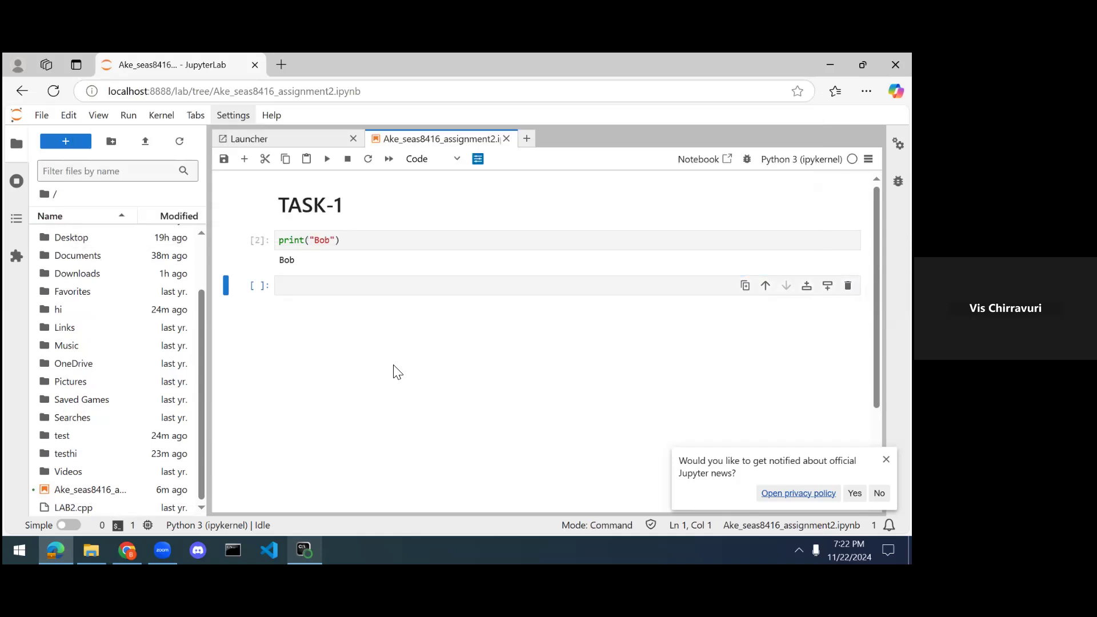
Shut down the kernel of the seas8416_assignment2 notebook in the root folder and close the notebook
{"action": "right_click", "coordinate": [73, 490]}
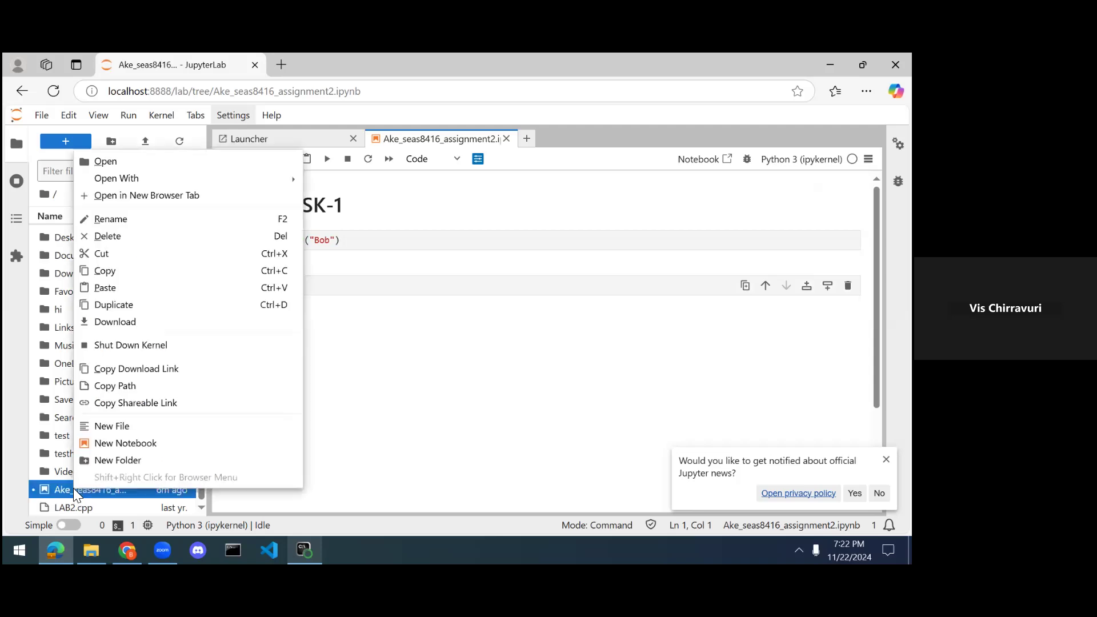
{"action": "left_click", "coordinate": [147, 343]}
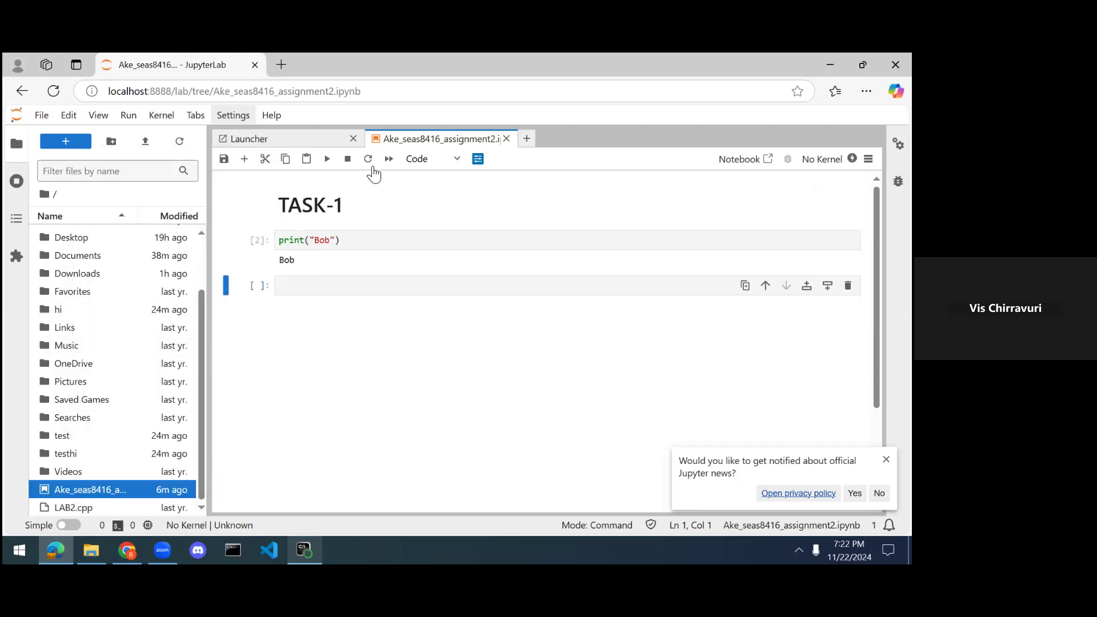
{"action": "left_click", "coordinate": [507, 139]}
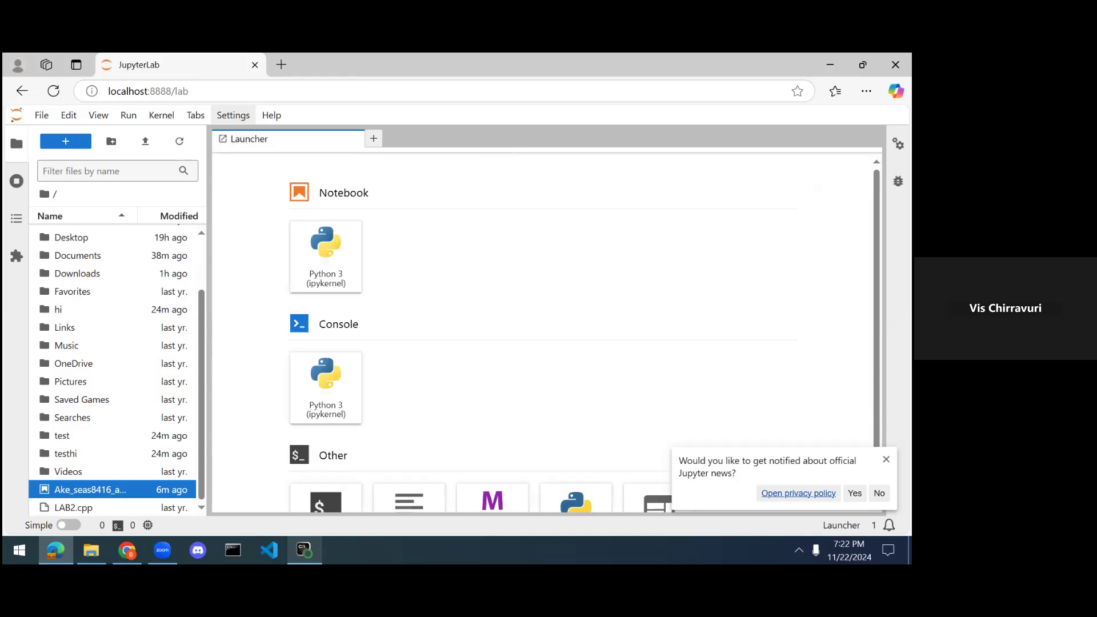
Create a new Python 3 (ipykernel) notebook in the root folder, close it and shut down its kernel
{"action": "left_click", "coordinate": [335, 273]}
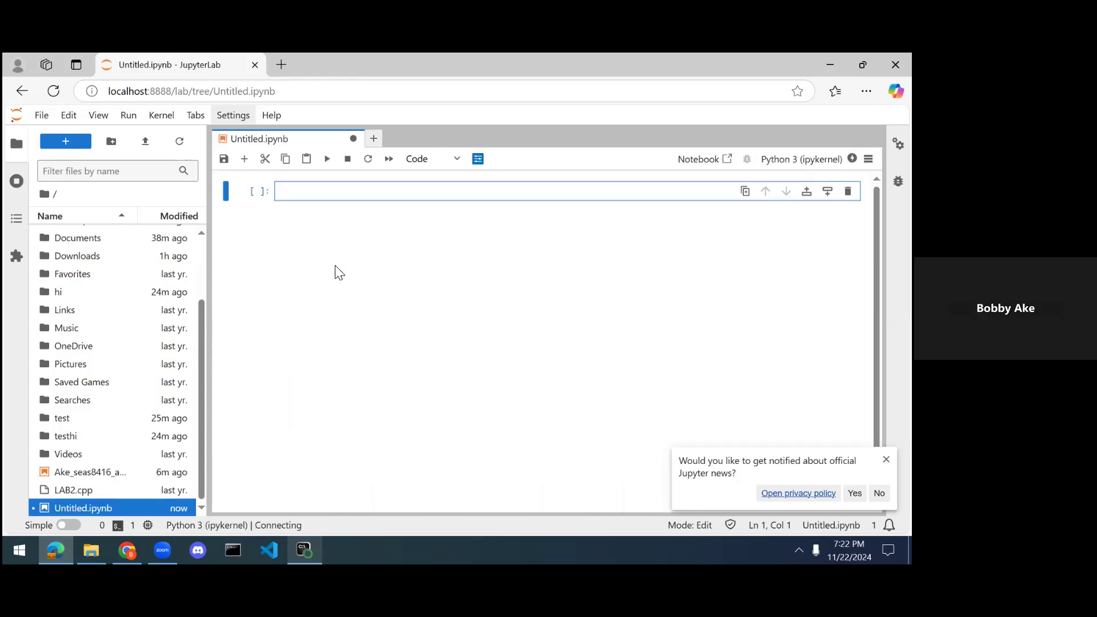
{"action": "left_click", "coordinate": [354, 139]}
{"action": "left_click", "coordinate": [491, 339]}
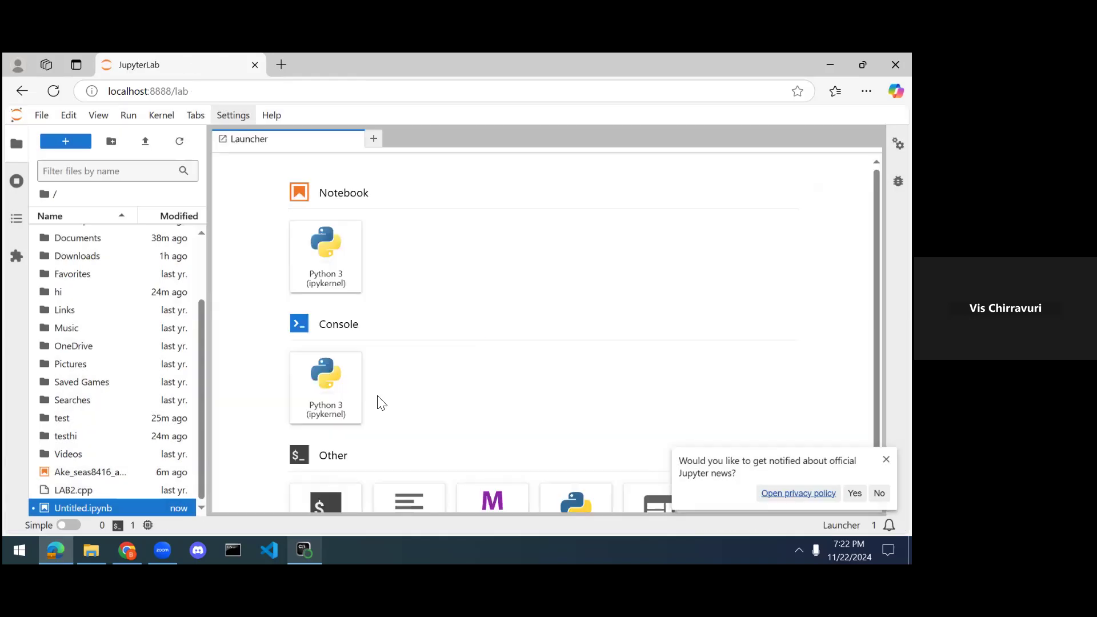
{"action": "right_click", "coordinate": [86, 508]}
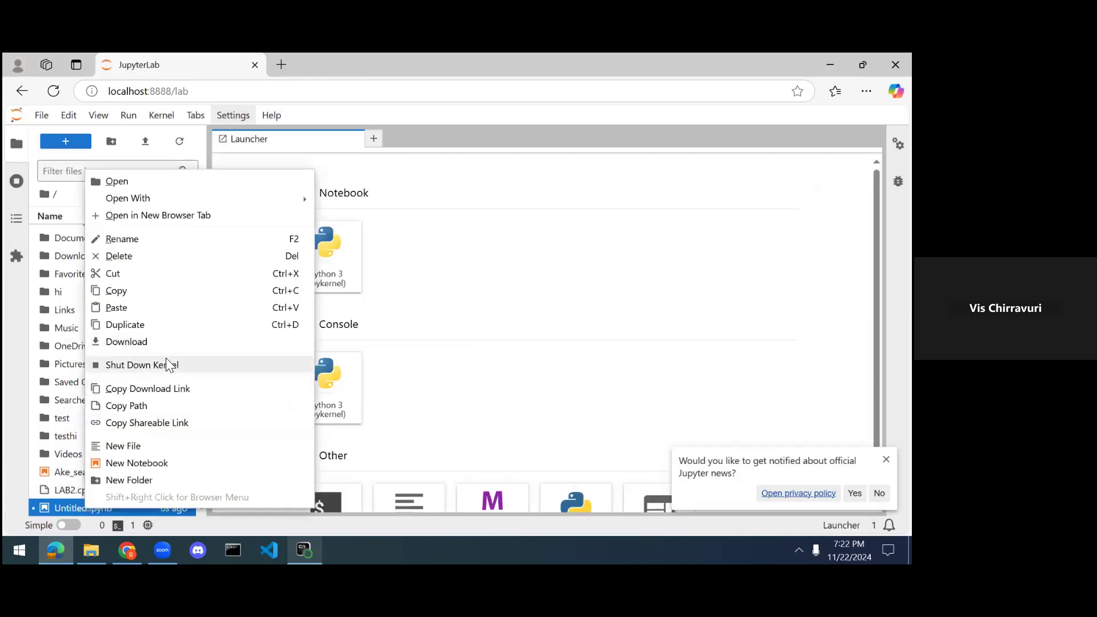
{"action": "left_click", "coordinate": [165, 360]}
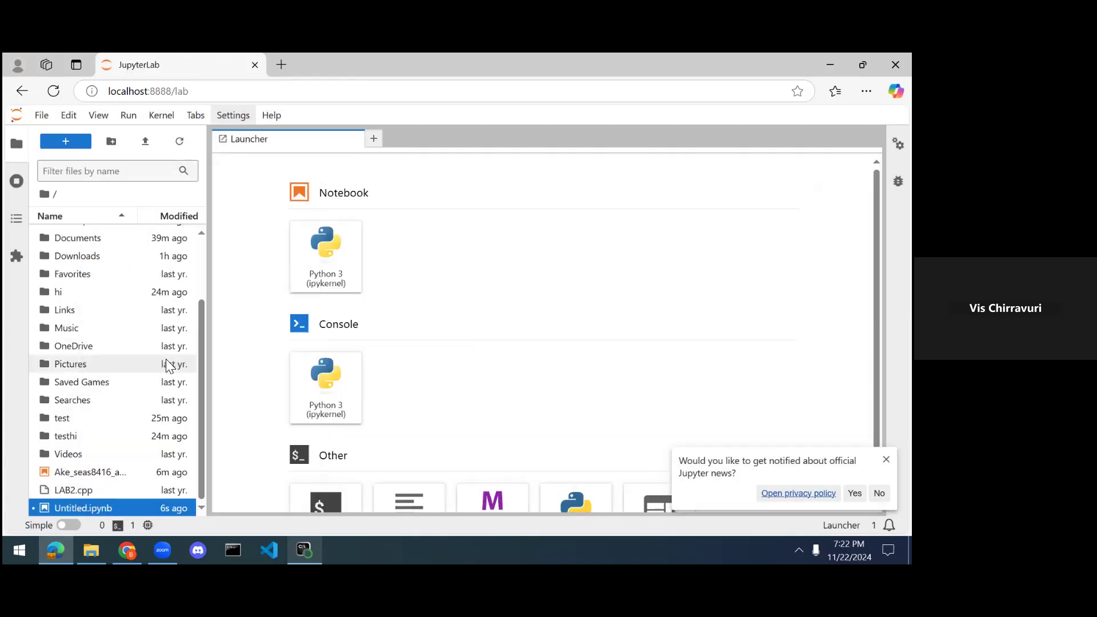
Close the JupyterLab browser page and stop the running jupyter lab server in the Anaconda Prompt
{"action": "left_click", "coordinate": [253, 65]}
{"action": "left_click", "coordinate": [482, 309]}
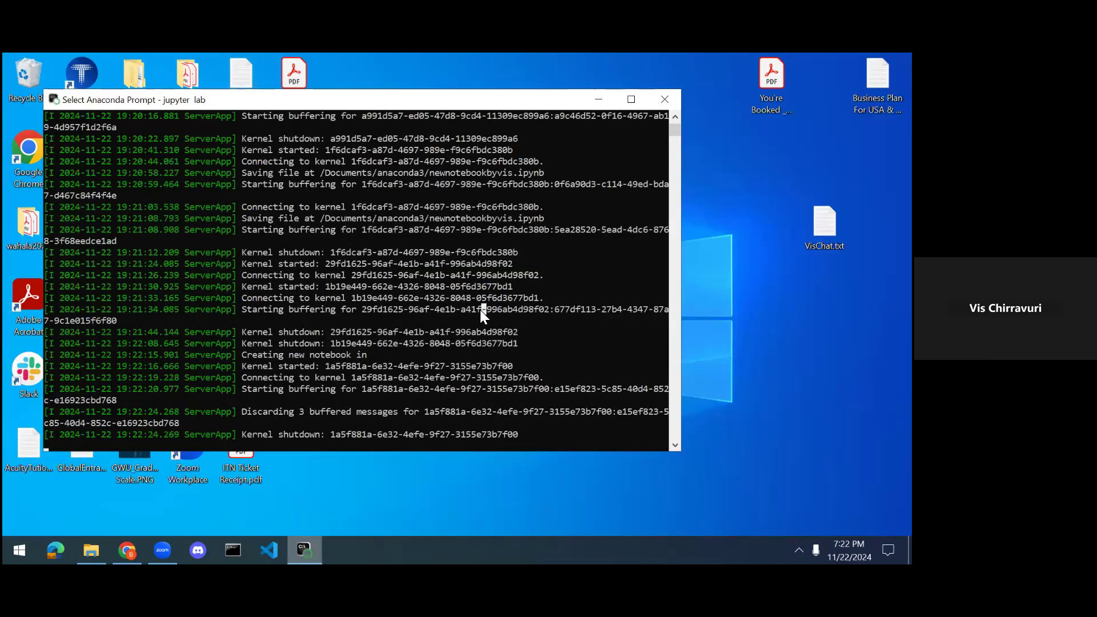
{"action": "key", "text": "ctrl+c"}
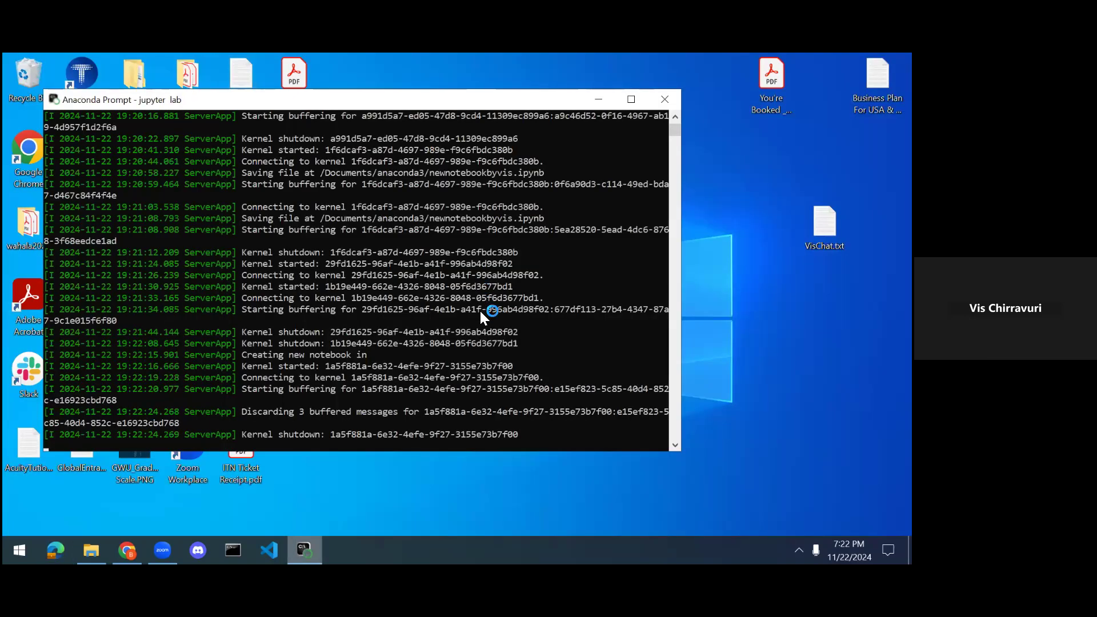
{"action": "key", "text": "ctrl+c"}
{"action": "key", "text": "ctrl+c"}
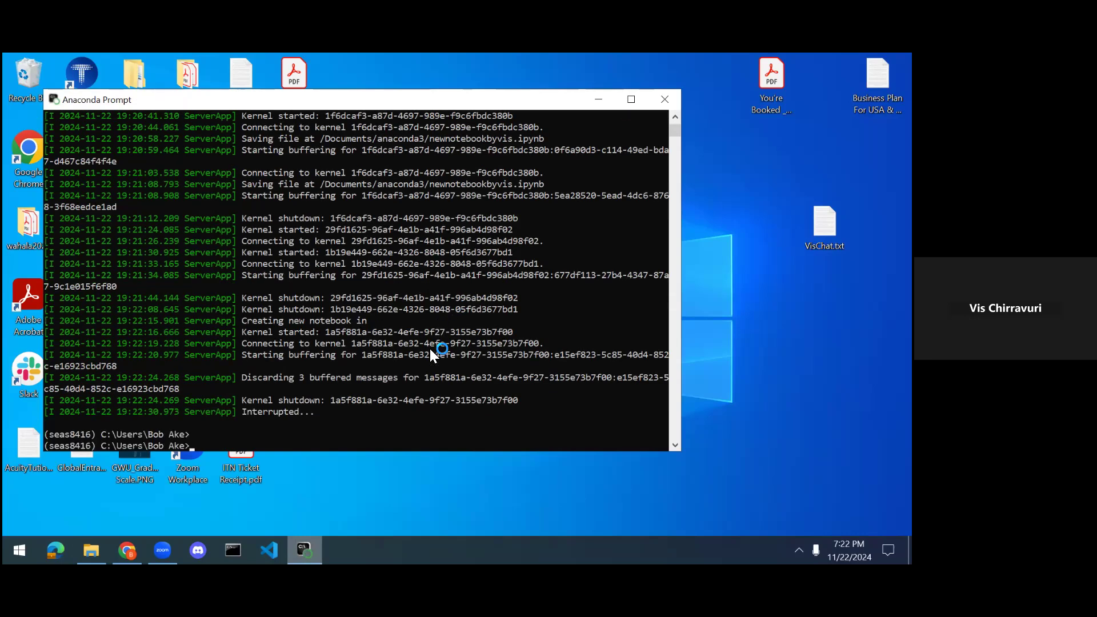
Deactivate the seas8416 and base environments with conda deactivate and exit the Anaconda Prompt
{"action": "type", "text": "conda deactivate"}
{"action": "key", "text": "Return"}
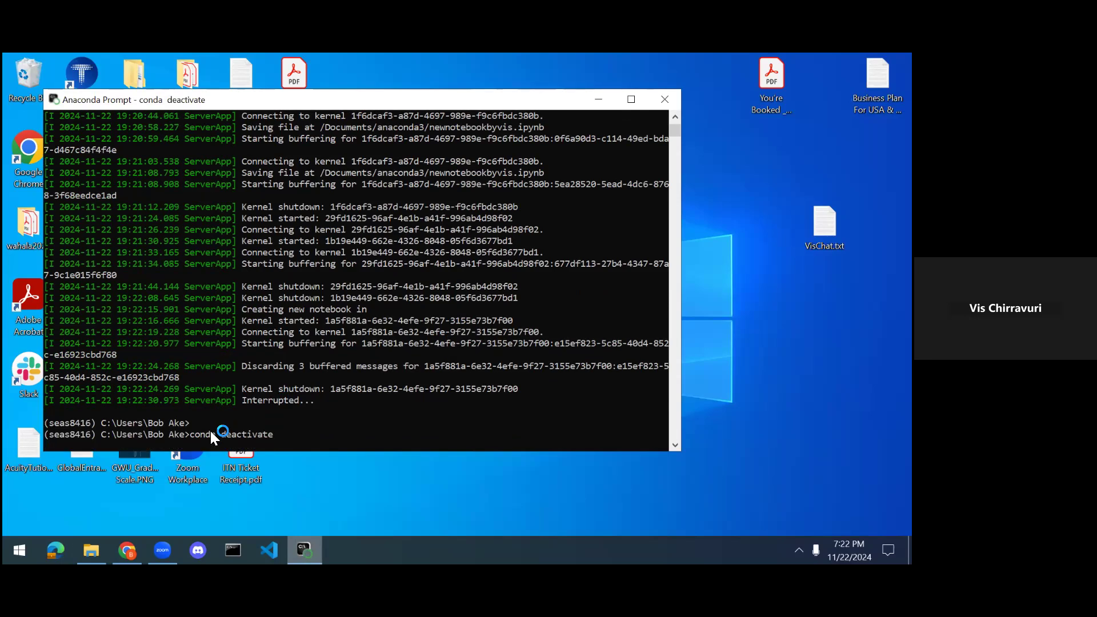
{"action": "key", "text": "Up"}
{"action": "key", "text": "Return"}
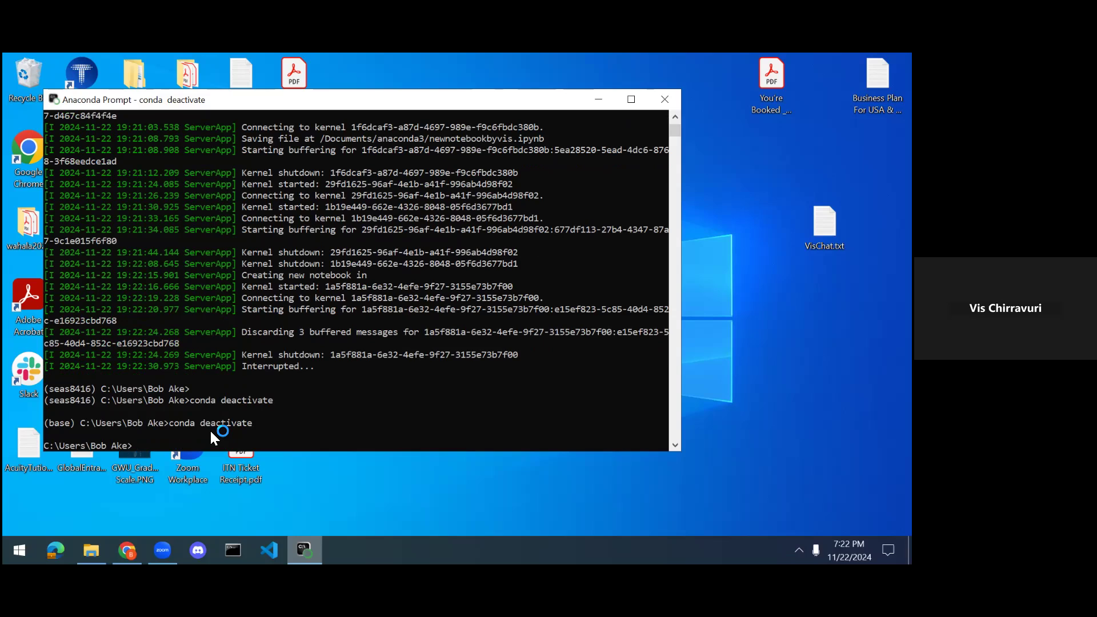
{"action": "type", "text": "exit"}
{"action": "key", "text": "Return"}
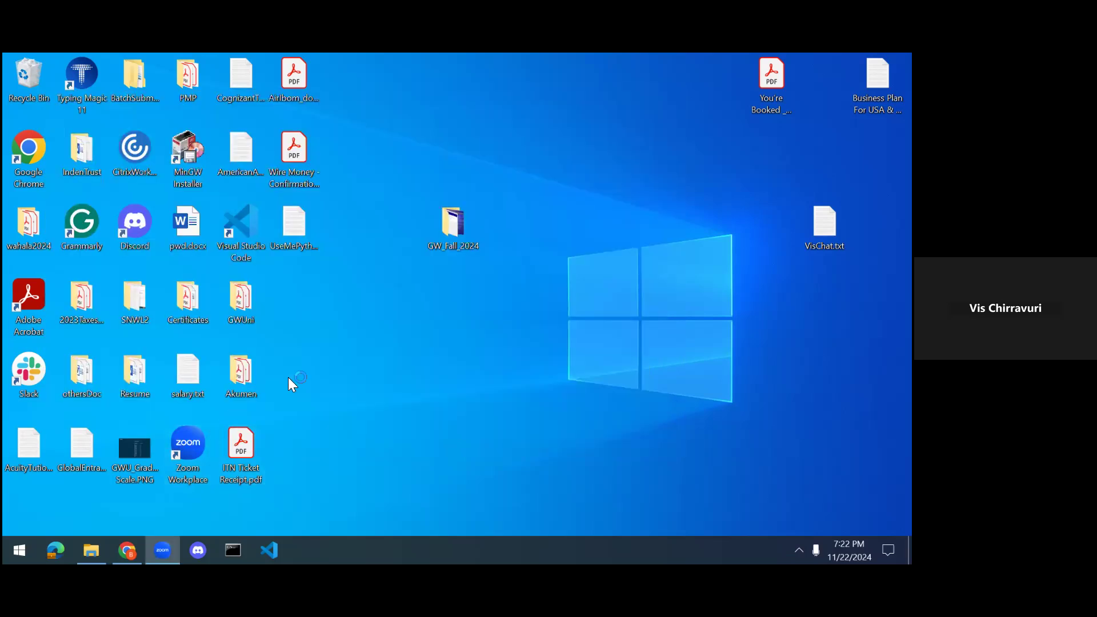